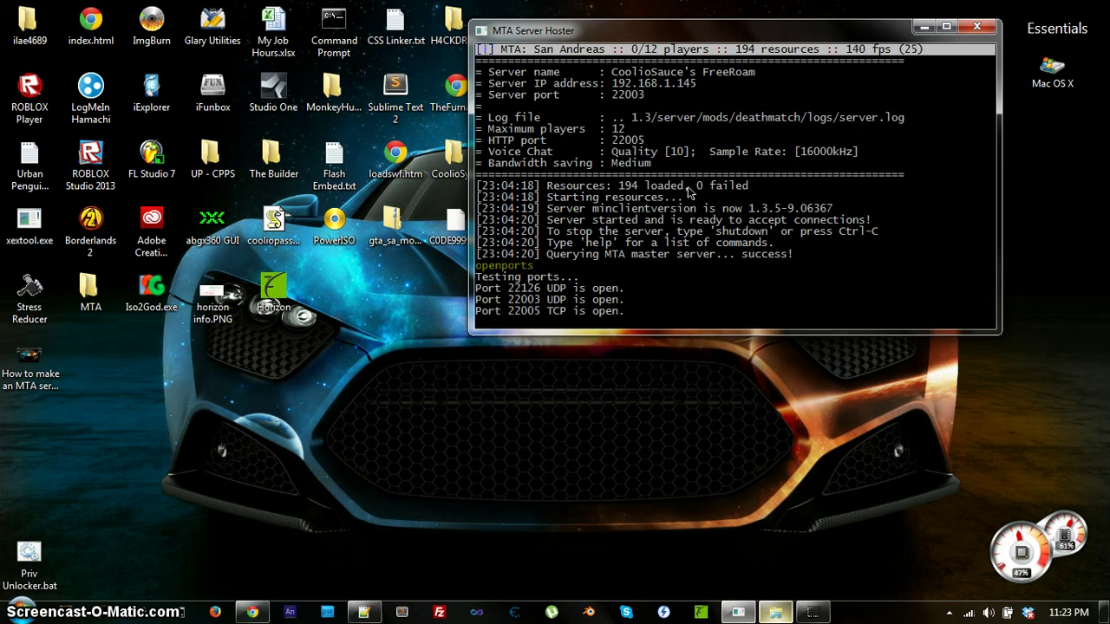
Move the server console right, then erase the half-typed addaccount command with its account credentials.
{"action": "left_click_drag", "start_coordinate": [805, 24], "coordinate": [892, 28]}
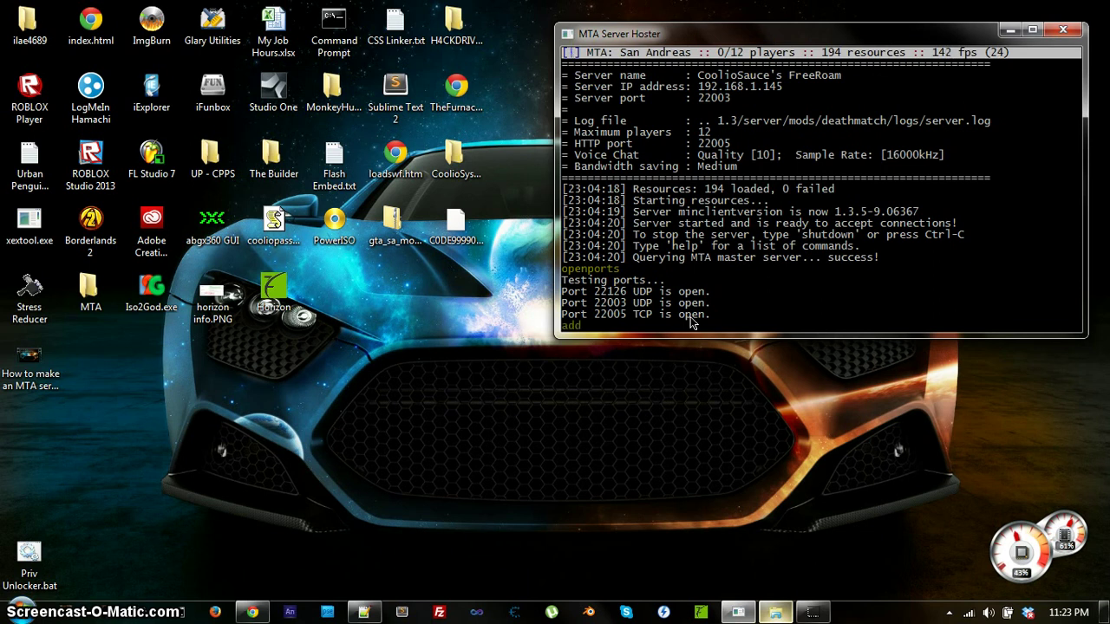
{"action": "type", "text": "addaccount CoolioSauce **"}
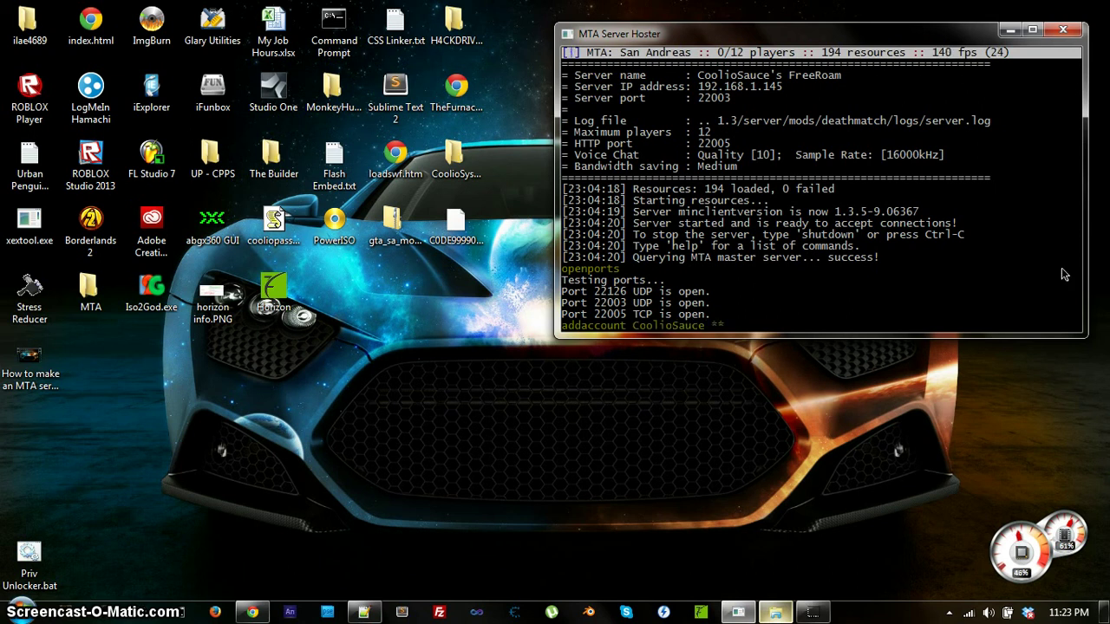
{"action": "type", "text": "******"}
{"action": "key", "text": "BackSpace"}
{"action": "key", "text": "BackSpace"}
{"action": "key", "text": "BackSpace"}
{"action": "key", "text": "BackSpace"}
{"action": "key", "text": "BackSpace"}
{"action": "key", "text": "BackSpace"}
{"action": "key", "text": "BackSpace"}
{"action": "key", "text": "BackSpace"}
{"action": "key", "text": "BackSpace"}
{"action": "key", "text": "BackSpace"}
{"action": "key", "text": "BackSpace"}
{"action": "key", "text": "BackSpace"}
{"action": "key", "text": "BackSpace"}
{"action": "key", "text": "BackSpace"}
{"action": "key", "text": "BackSpace"}
{"action": "key", "text": "BackSpace"}
{"action": "key", "text": "BackSpace"}
{"action": "key", "text": "BackSpace"}
{"action": "key", "text": "BackSpace"}
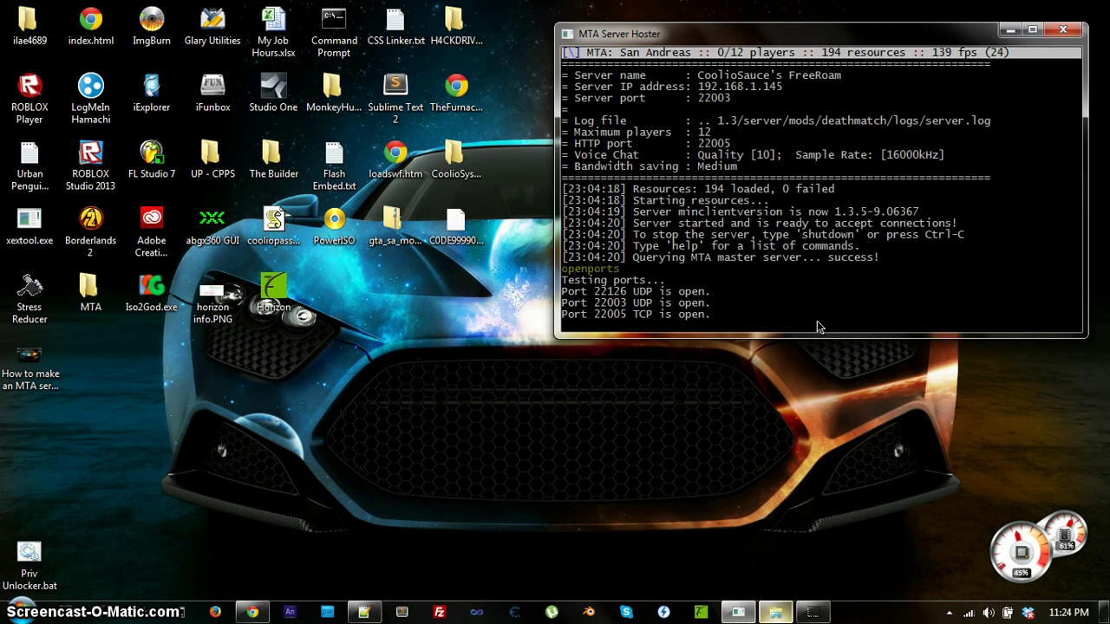
Run shutdown to stop the FreeRoam server and reload the changed acl.xml in Notepad++.
{"action": "type", "text": "utdown"}
{"action": "key", "text": "Return"}
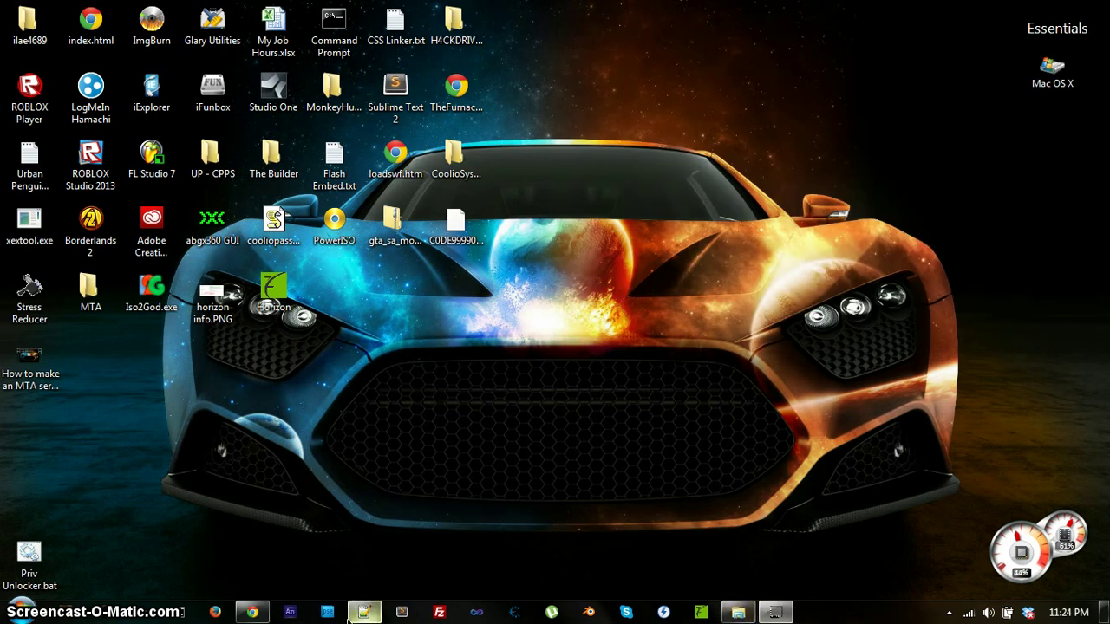
{"action": "key", "text": "Return"}
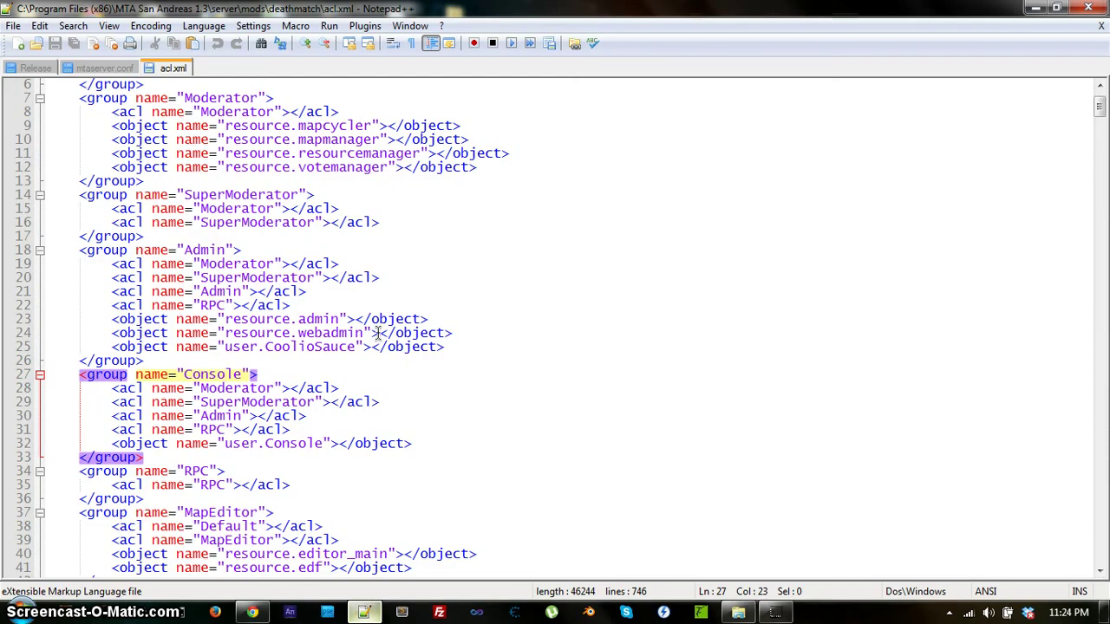
Add a new <object name="user.…"></object> line for the second account inside the Admin group.
{"action": "left_click", "coordinate": [456, 348]}
{"action": "key", "text": "Return"}
{"action": "type", "text": "<>"}
{"action": "type", "text": "object "}
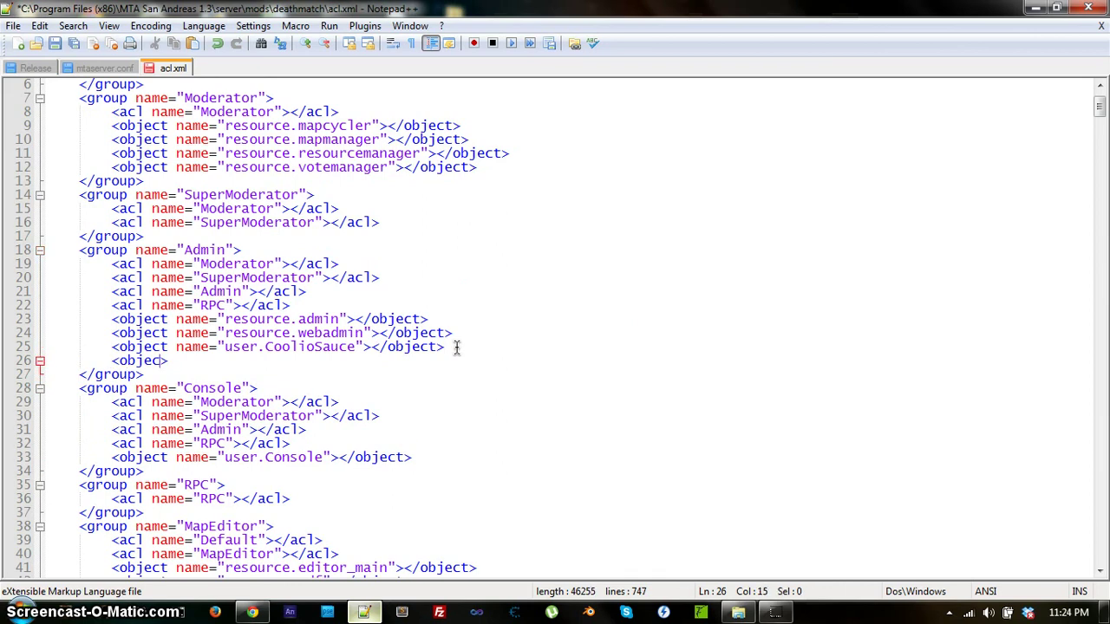
{"action": "type", "text": "name"}
{"action": "type", "text": "=\"\""}
{"action": "type", "text": "user."}
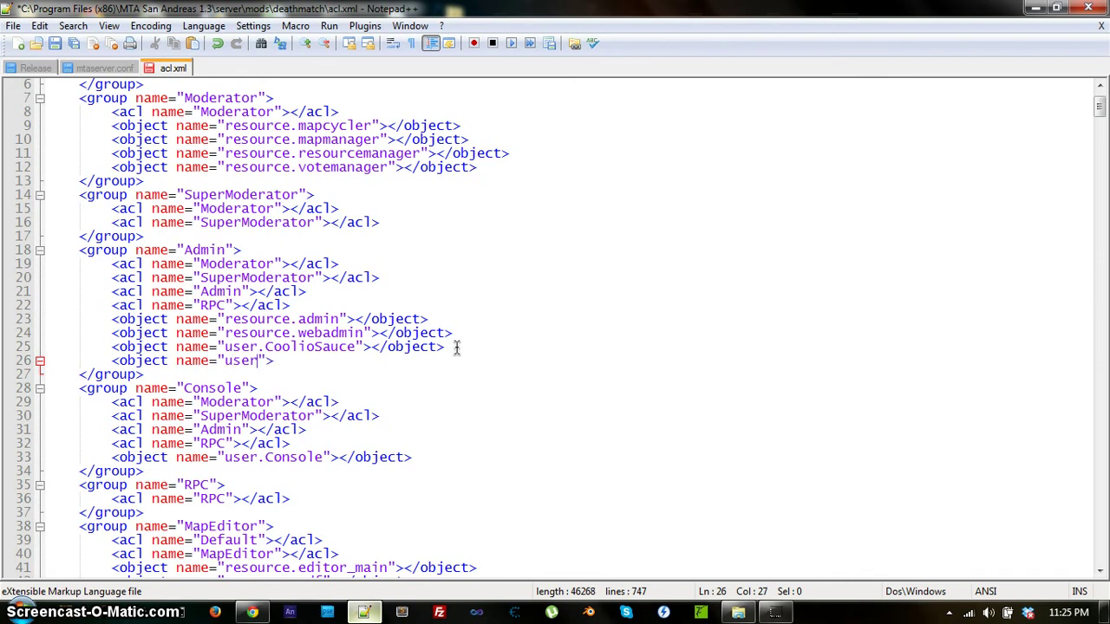
{"action": "type", "text": "Matt"}
{"action": "type", "text": "></object>"}
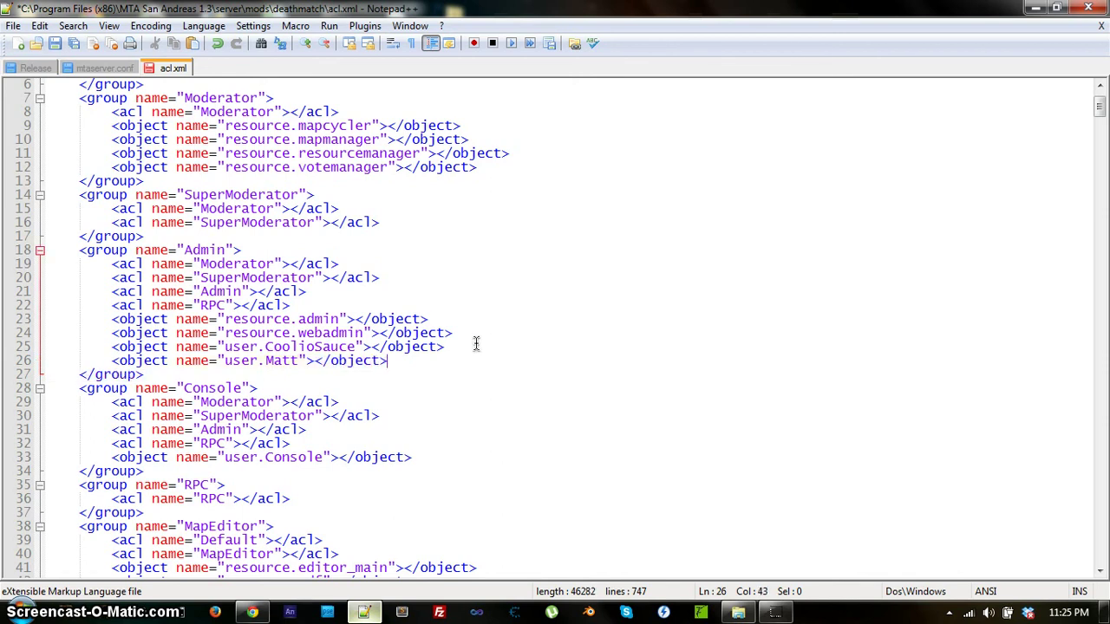
{"action": "scroll", "coordinate": [457, 347], "scroll_direction": "down", "scroll_amount": 9}
{"action": "scroll", "coordinate": [702, 279], "scroll_direction": "down", "scroll_amount": 4}
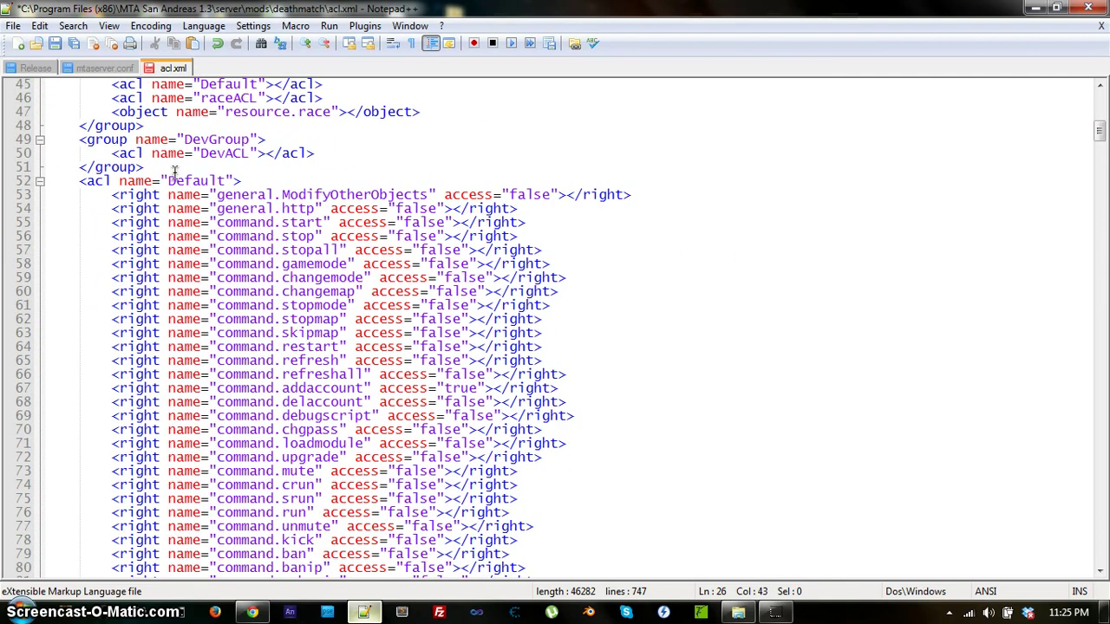
Confirm command.addaccount is set to true in the Default ACL and save acl.xml.
{"action": "scroll", "coordinate": [832, 332], "scroll_direction": "down", "scroll_amount": 7}
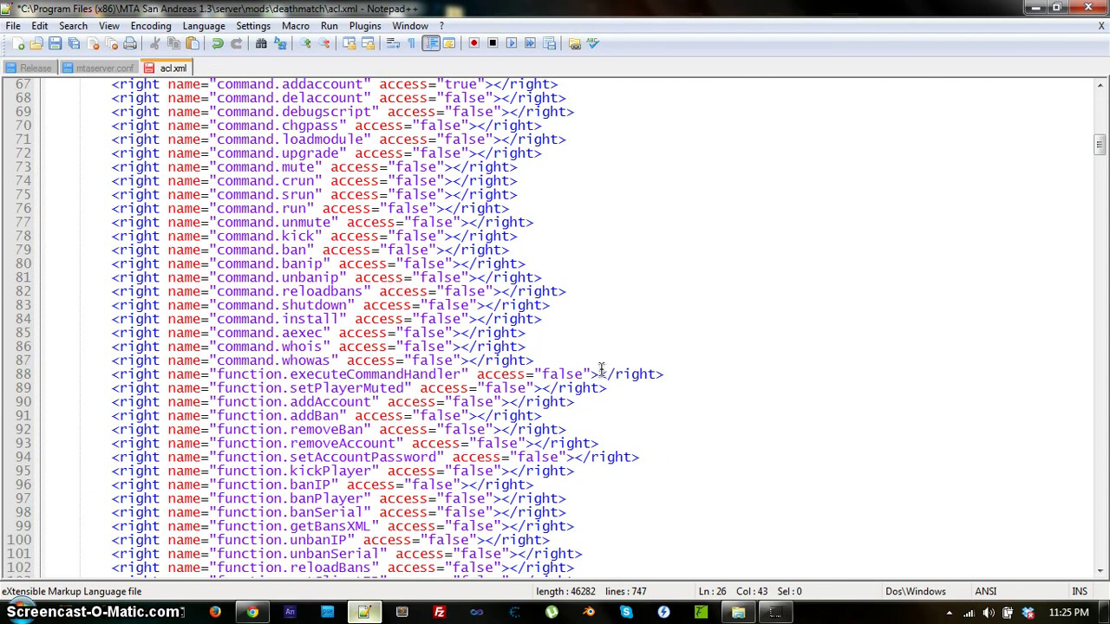
{"action": "mouse_move", "coordinate": [1100, 154]}
{"action": "left_mouse_down"}
{"action": "mouse_move", "coordinate": [1098, 194]}
{"action": "mouse_move", "coordinate": [1072, 201]}
{"action": "mouse_move", "coordinate": [1098, 187]}
{"action": "mouse_move", "coordinate": [1084, 210]}
{"action": "mouse_move", "coordinate": [1099, 204]}
{"action": "mouse_move", "coordinate": [1099, 132]}
{"action": "left_mouse_up"}
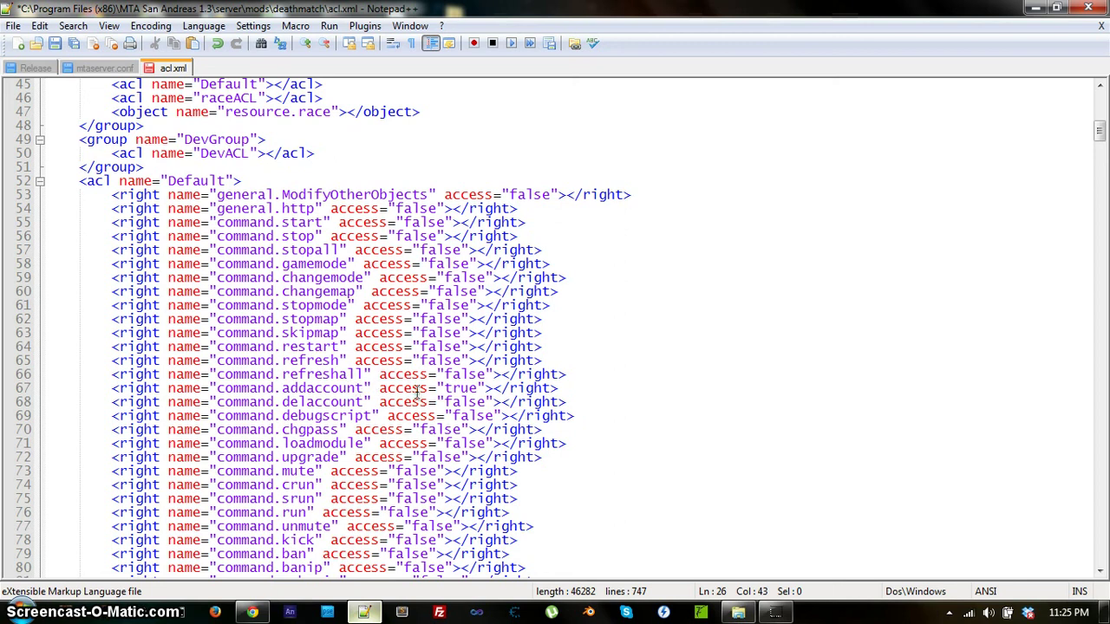
{"action": "left_click_drag", "start_coordinate": [445, 390], "coordinate": [477, 390]}
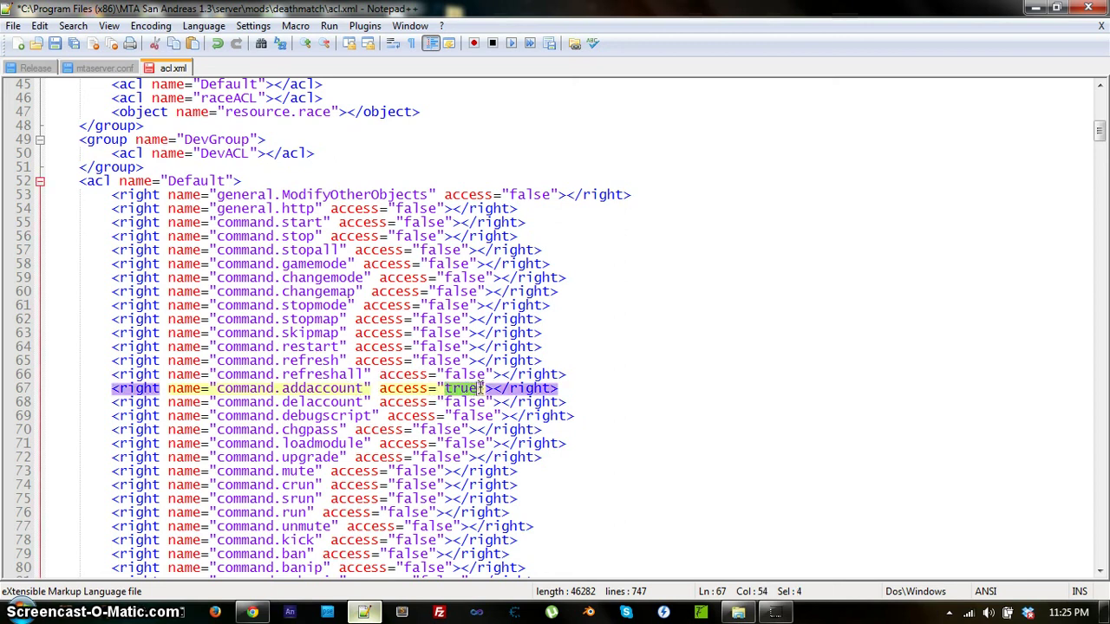
{"action": "left_click", "coordinate": [568, 390]}
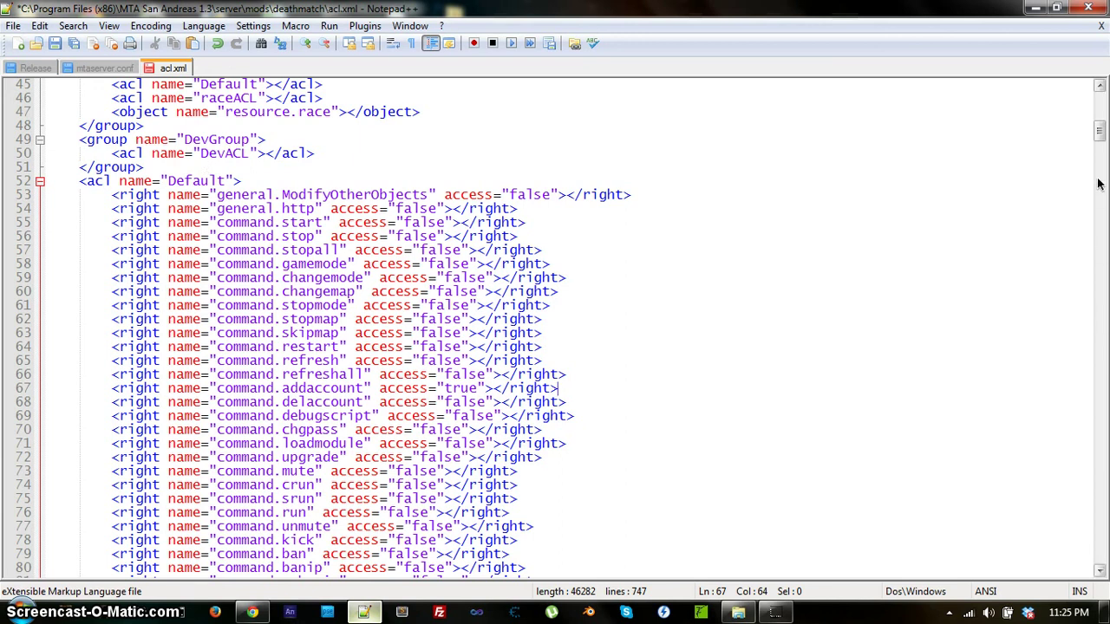
{"action": "mouse_move", "coordinate": [1100, 139]}
{"action": "left_mouse_down"}
{"action": "mouse_move", "coordinate": [1071, 243]}
{"action": "mouse_move", "coordinate": [1082, 130]}
{"action": "left_mouse_up"}
{"action": "scroll", "coordinate": [738, 263], "scroll_direction": "down", "scroll_amount": 5}
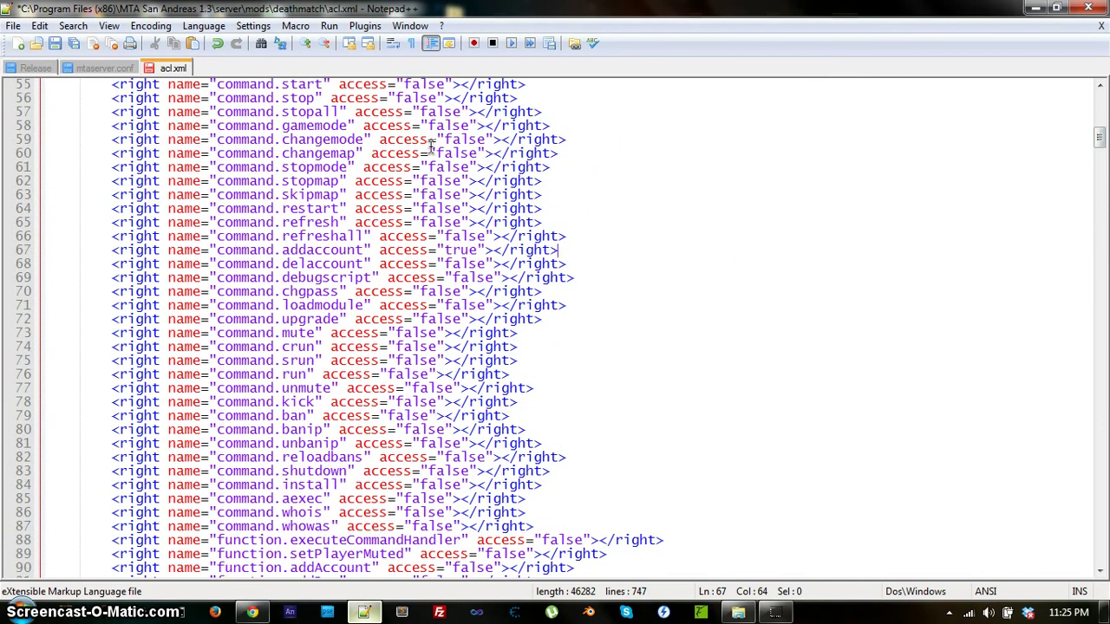
{"action": "scroll", "coordinate": [473, 314], "scroll_direction": "down", "scroll_amount": 2}
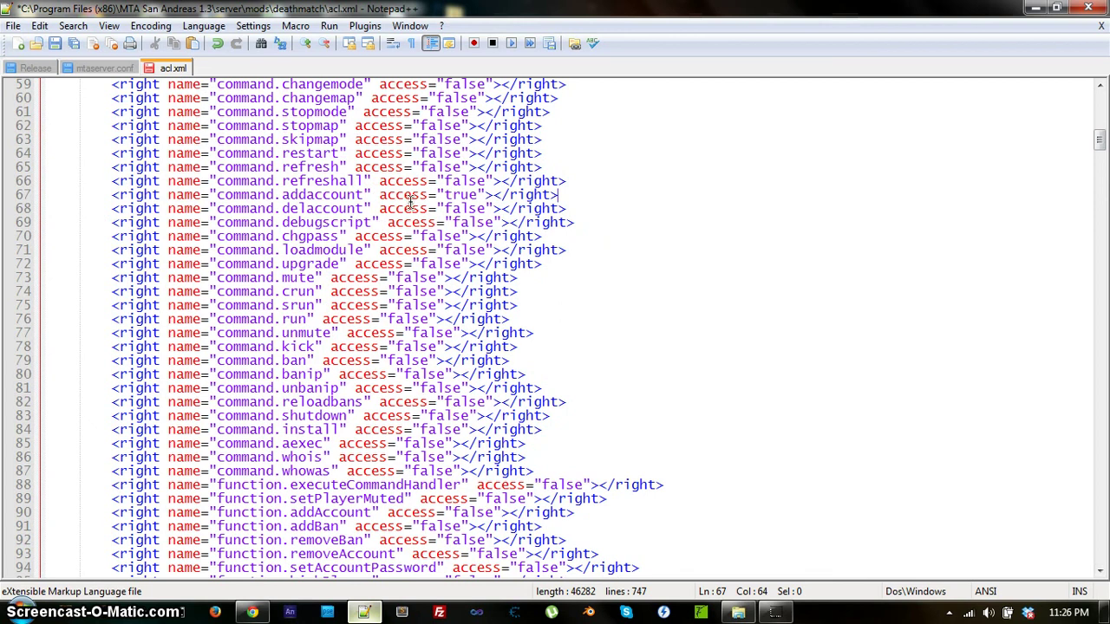
{"action": "left_click", "coordinate": [53, 45]}
Hide Notepad++ and launch MTA Server Hoster from the desktop MTA folder.
{"action": "left_click", "coordinate": [1034, 8]}
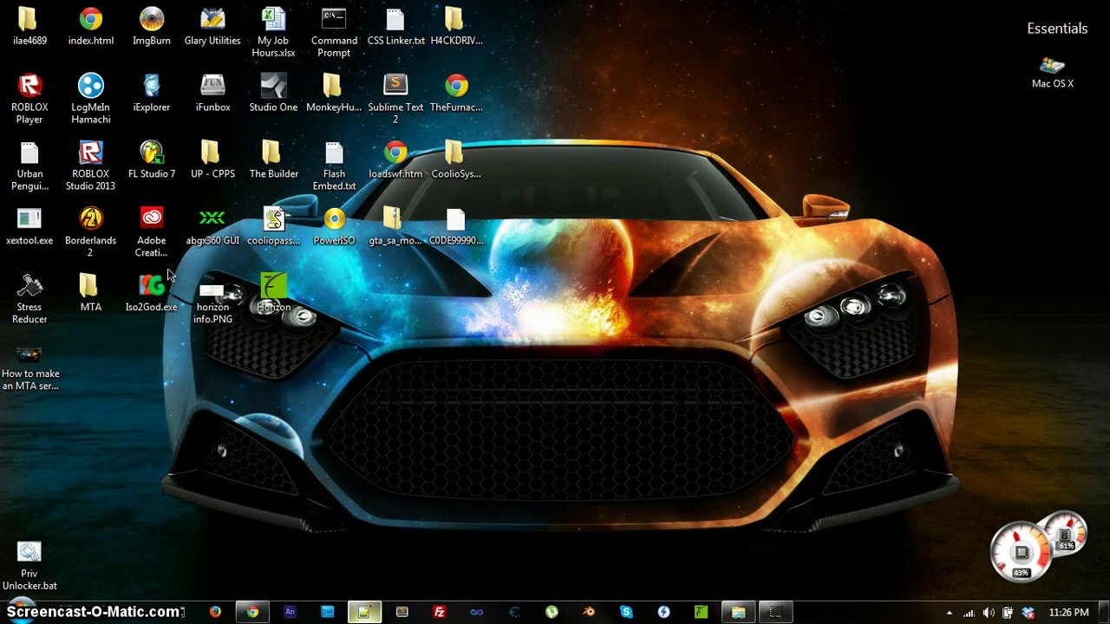
{"action": "double_click", "coordinate": [90, 290]}
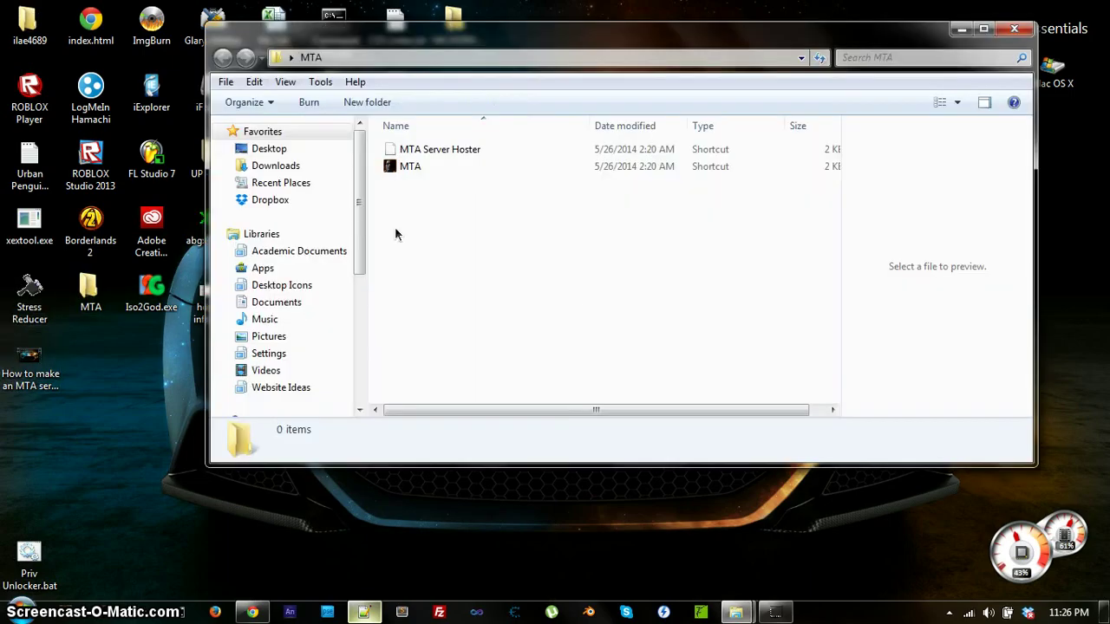
{"action": "double_click", "coordinate": [468, 149]}
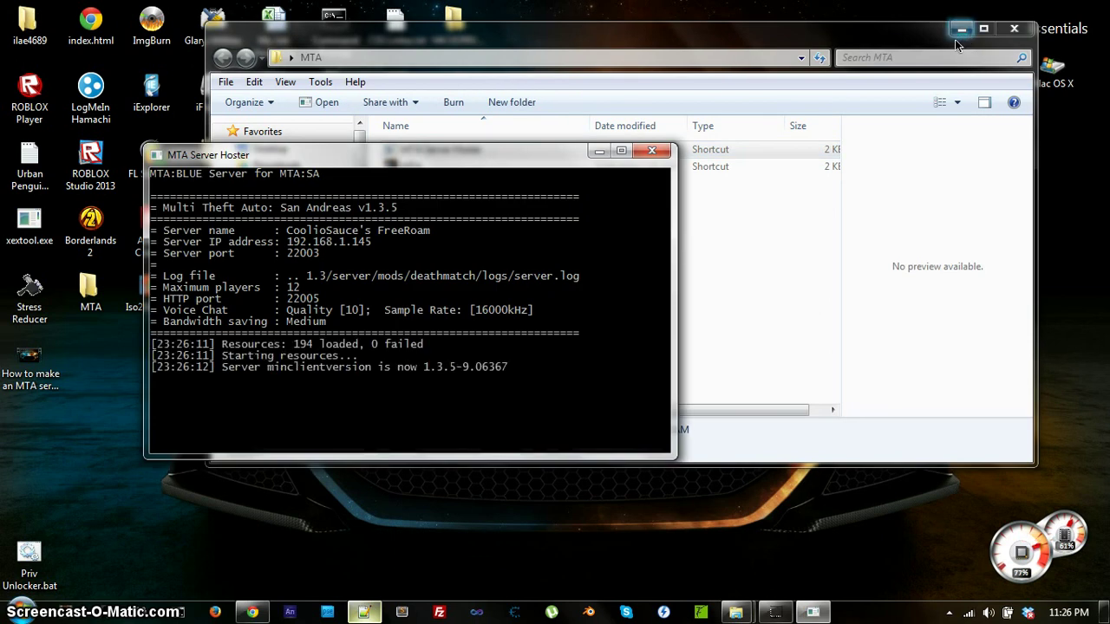
{"action": "left_click", "coordinate": [954, 33]}
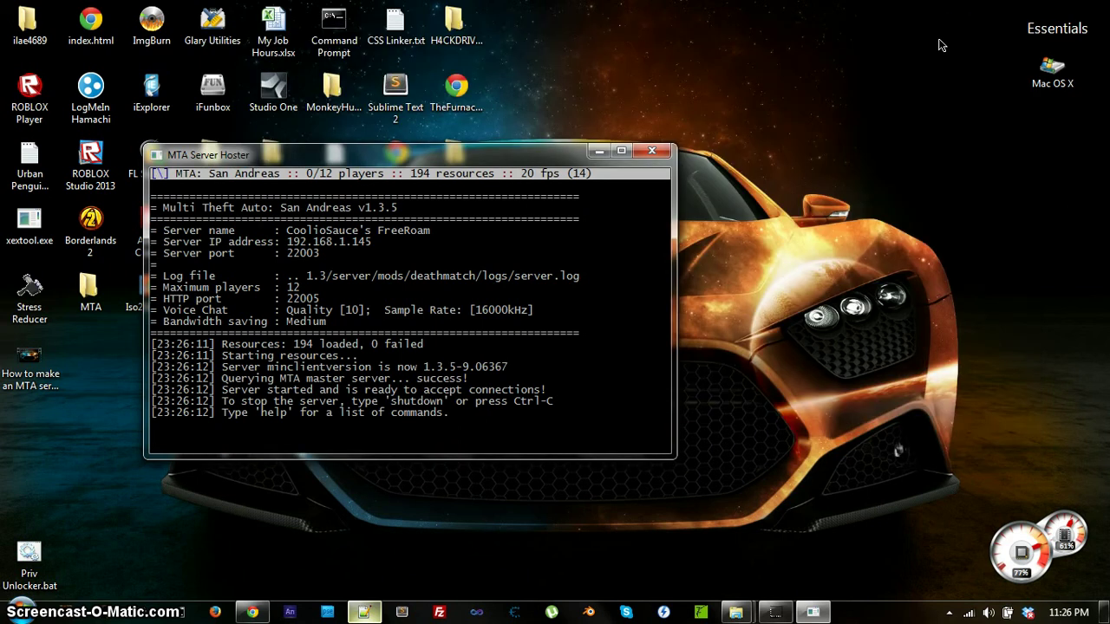
Move the server console to the top-right and run openports to check the ports.
{"action": "left_click_drag", "start_coordinate": [416, 165], "coordinate": [799, 34]}
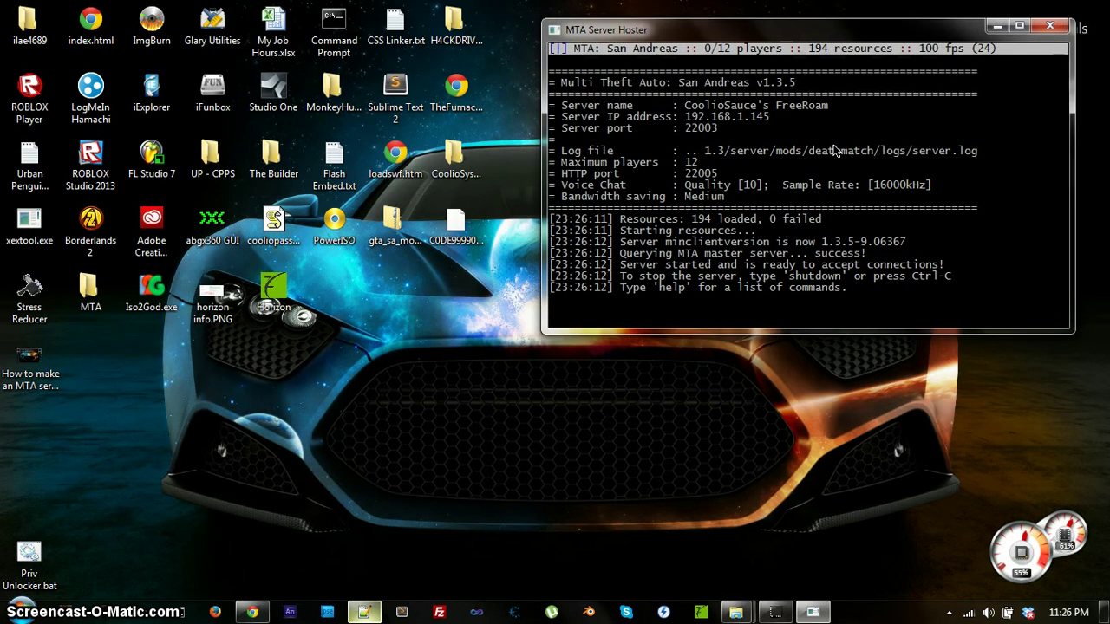
{"action": "type", "text": "openports"}
{"action": "key", "text": "Return"}
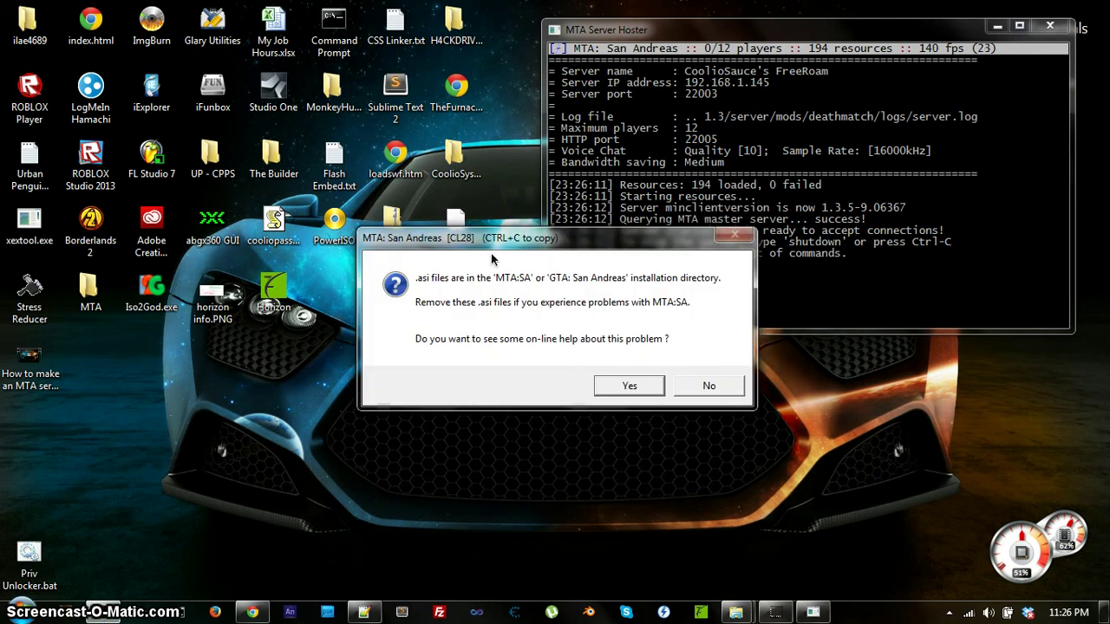
Decline online help for the .asi files warning and move the game window to the screen top.
{"action": "left_click_drag", "start_coordinate": [503, 247], "coordinate": [563, 290]}
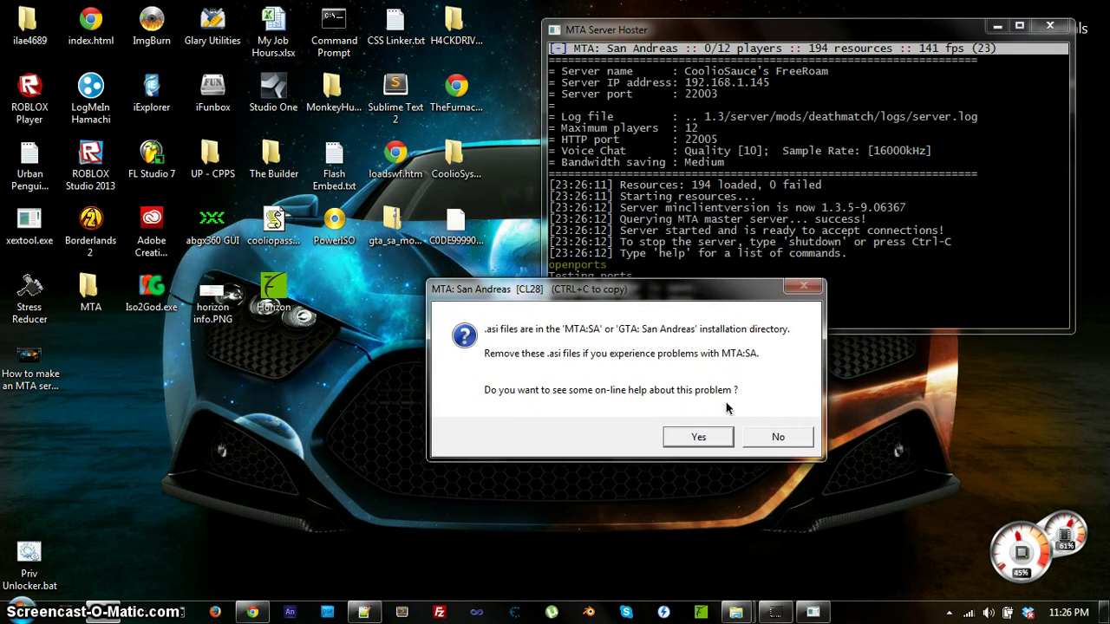
{"action": "left_click", "coordinate": [772, 431]}
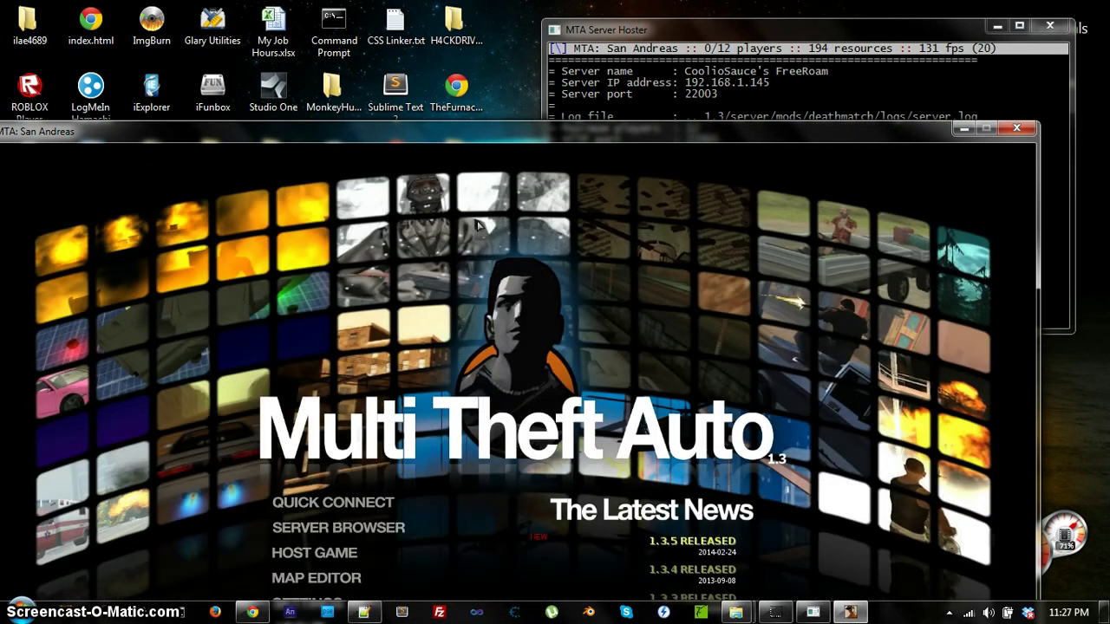
{"action": "left_click_drag", "start_coordinate": [524, 131], "coordinate": [532, 26]}
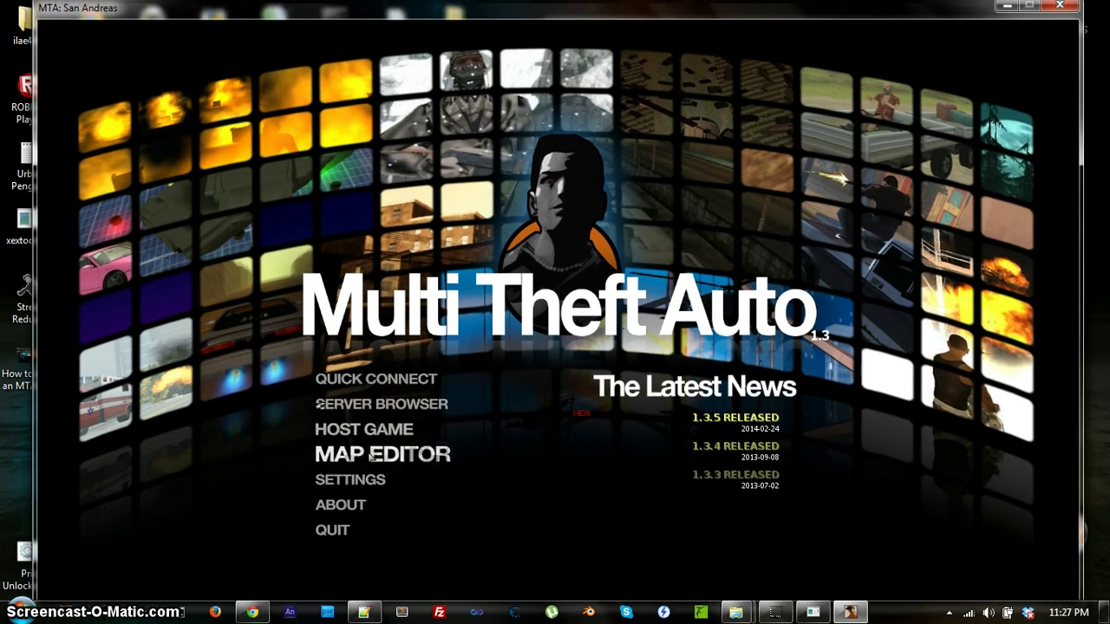
Correct the server address to 192.168.1.145:22003 and save it as a favourite.
{"action": "left_click", "coordinate": [374, 406]}
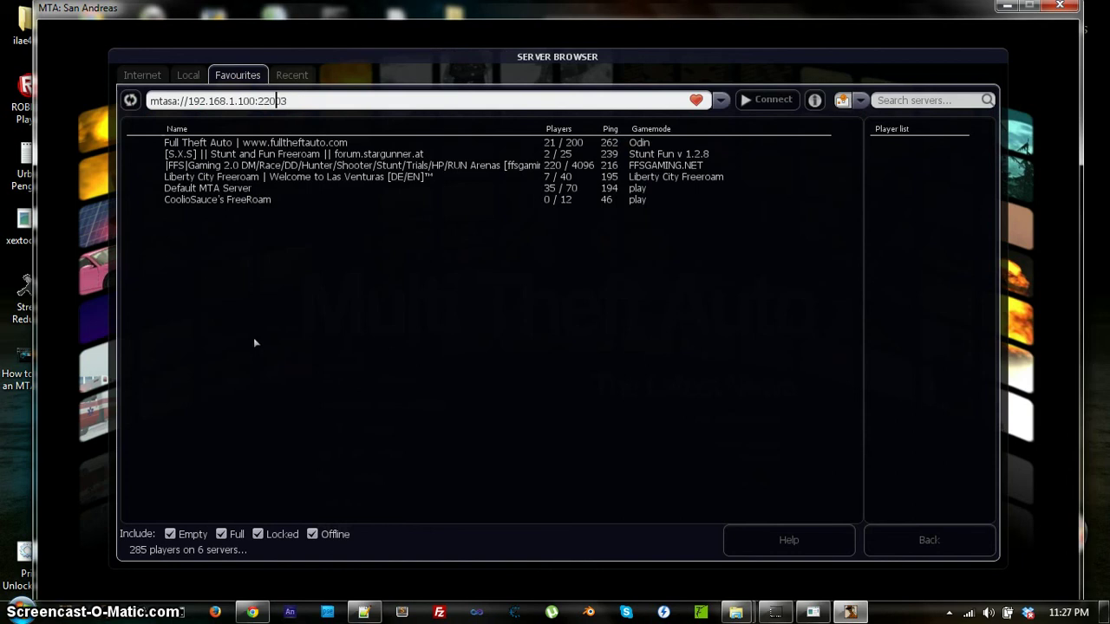
{"action": "key", "text": "Left"}
{"action": "key", "text": "Left"}
{"action": "key", "text": "Left"}
{"action": "key", "text": "BackSpace"}
{"action": "key", "text": "BackSpace"}
{"action": "key", "text": "BackSpace"}
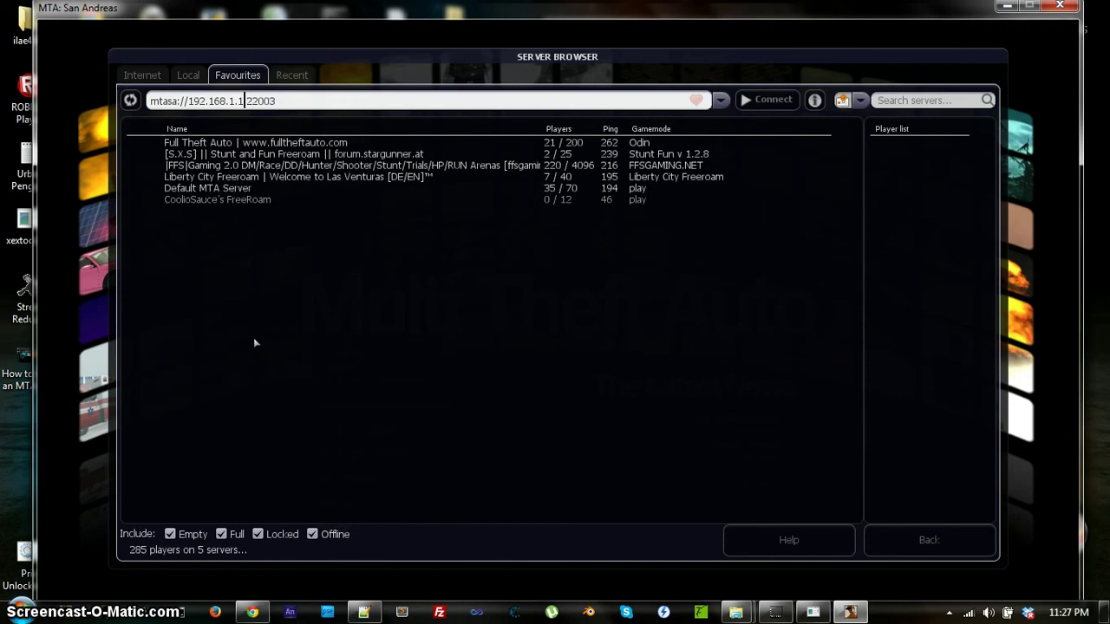
{"action": "type", "text": "45"}
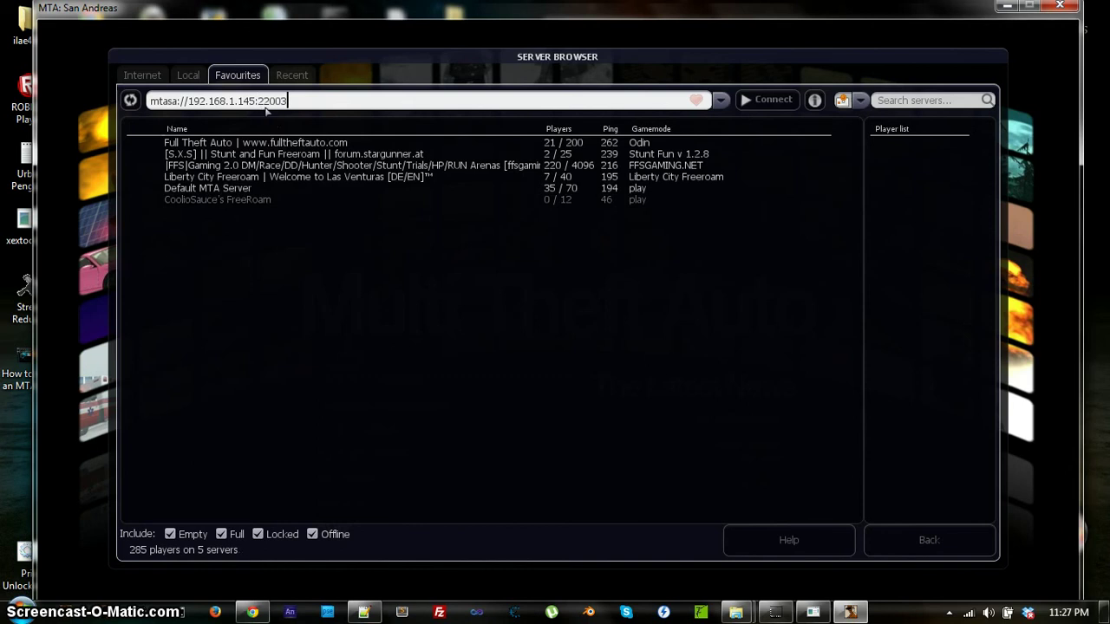
{"action": "left_click", "coordinate": [697, 101]}
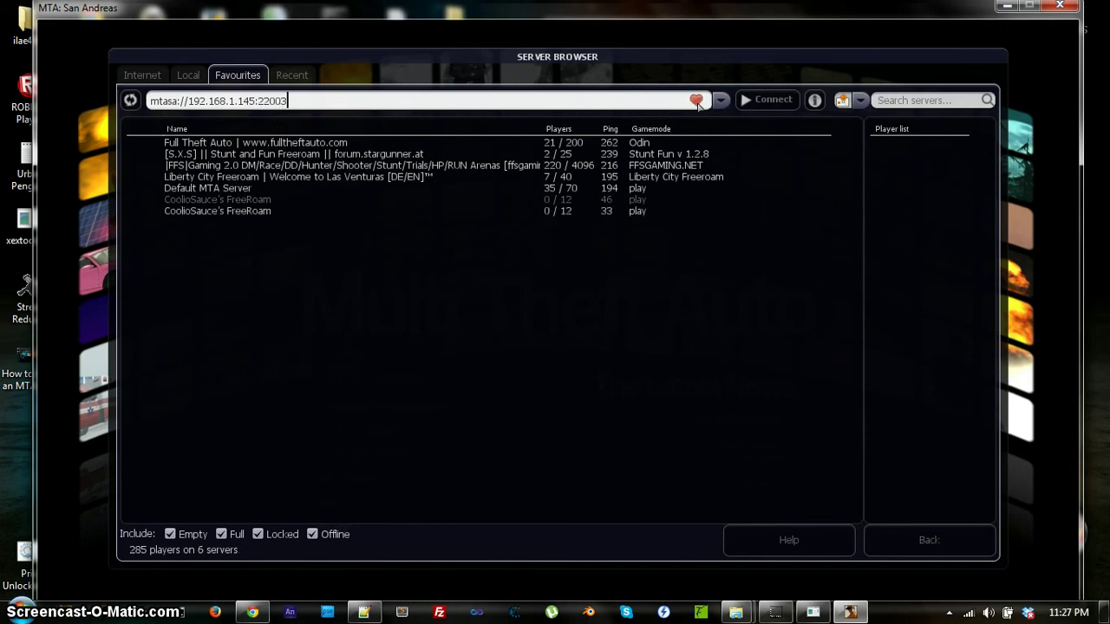
Unfavourite the stale 192.168.1.100 server and select the local FreeRoam server.
{"action": "left_click", "coordinate": [229, 202]}
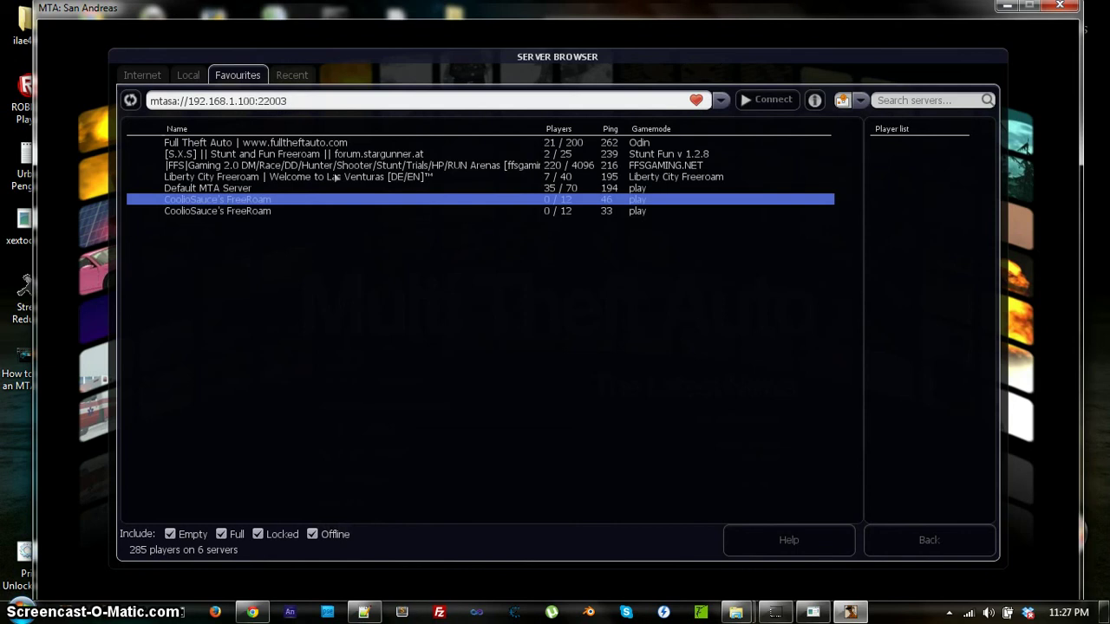
{"action": "left_click", "coordinate": [696, 102]}
{"action": "left_click", "coordinate": [565, 202]}
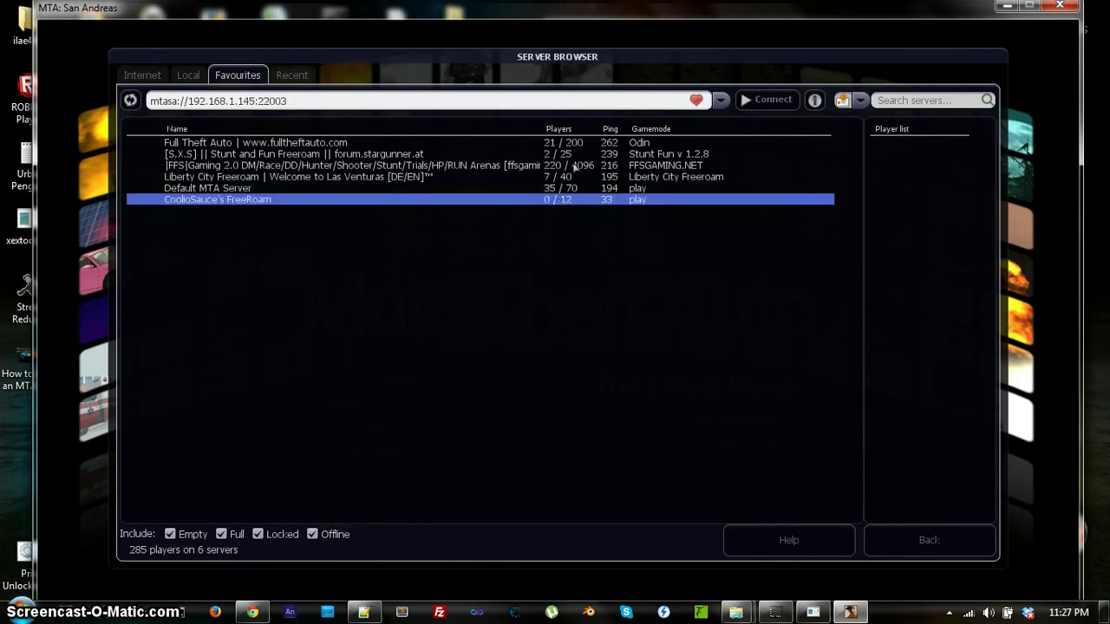
Review the FreeRoam server's information dialog, then connect to 192.168.1.145:22003.
{"action": "left_click", "coordinate": [816, 101]}
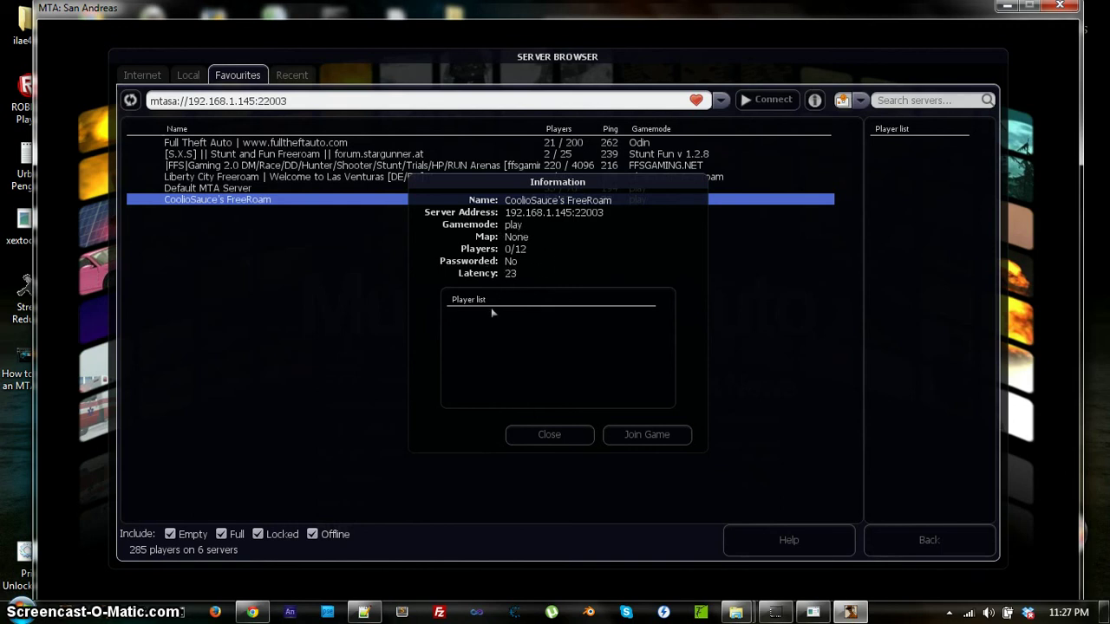
{"action": "left_click", "coordinate": [568, 435]}
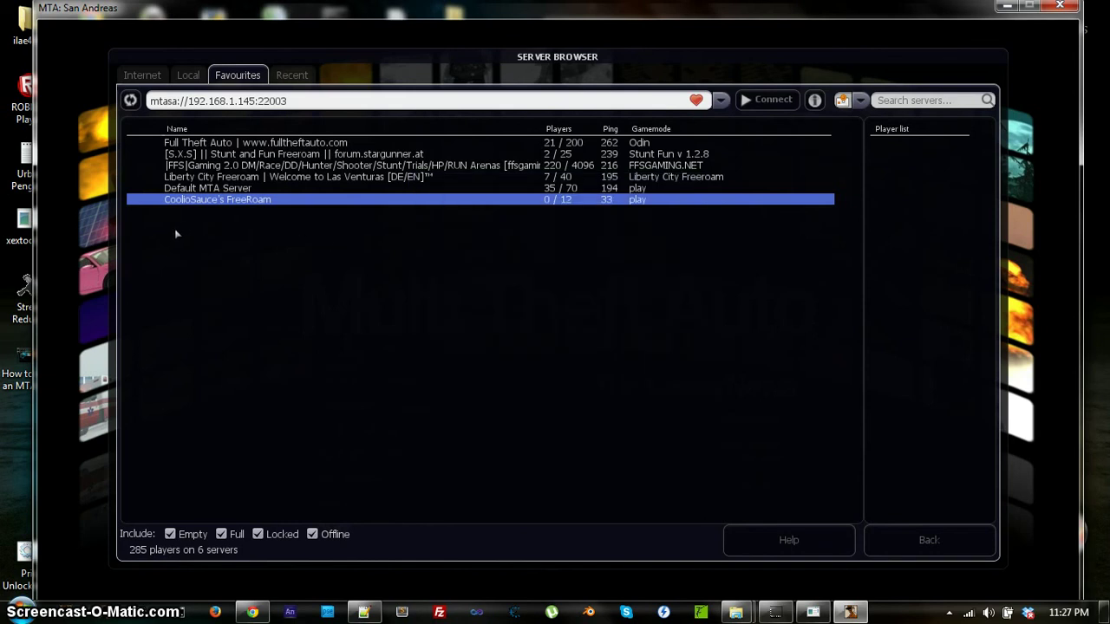
{"action": "left_click", "coordinate": [781, 101]}
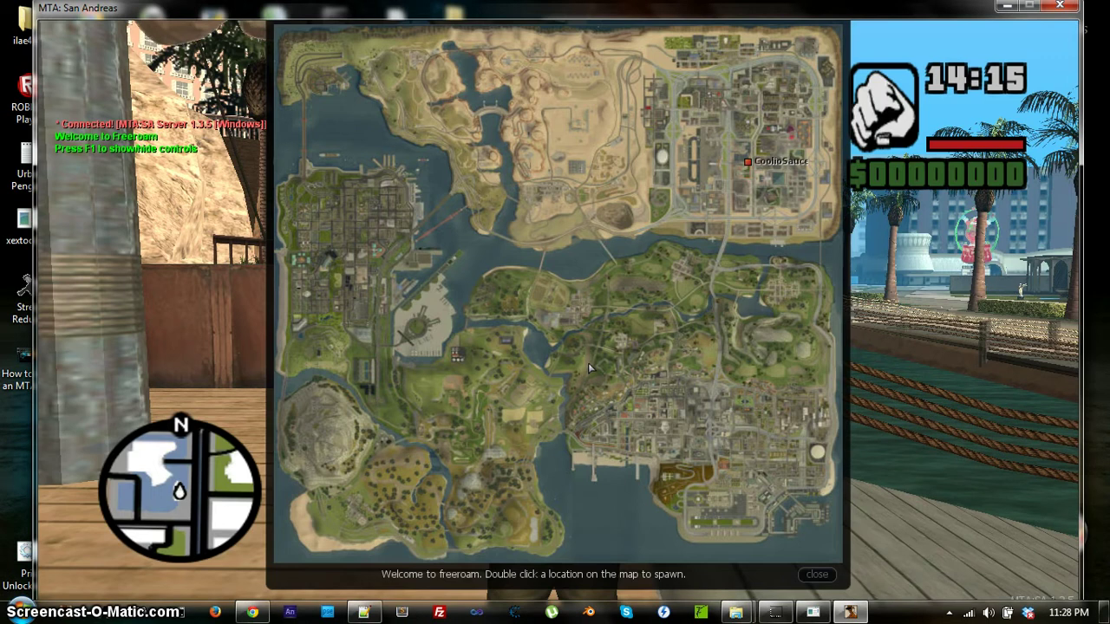
Close the spawn map to enter the game, opening and dismissing the main menu once.
{"action": "left_click", "coordinate": [817, 574]}
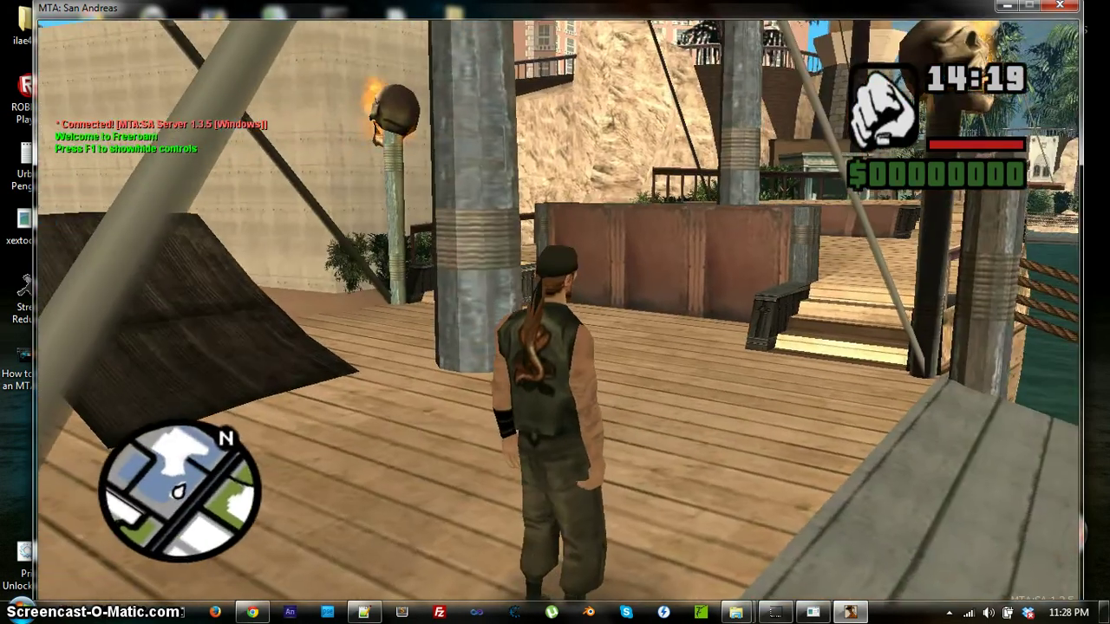
{"action": "key", "text": "Escape"}
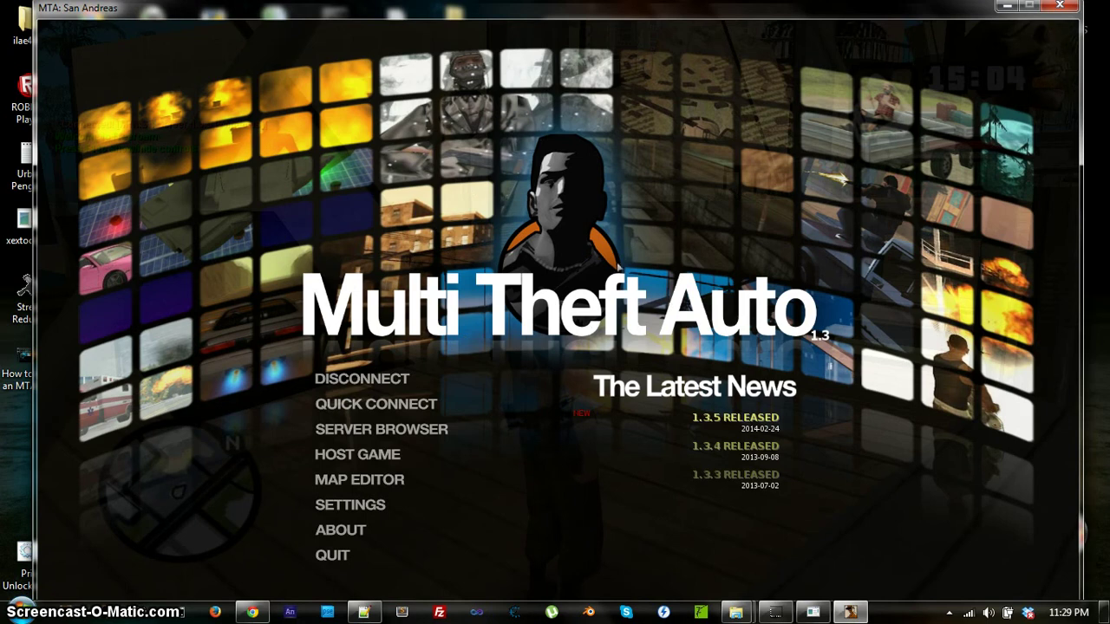
{"action": "key", "text": "Escape"}
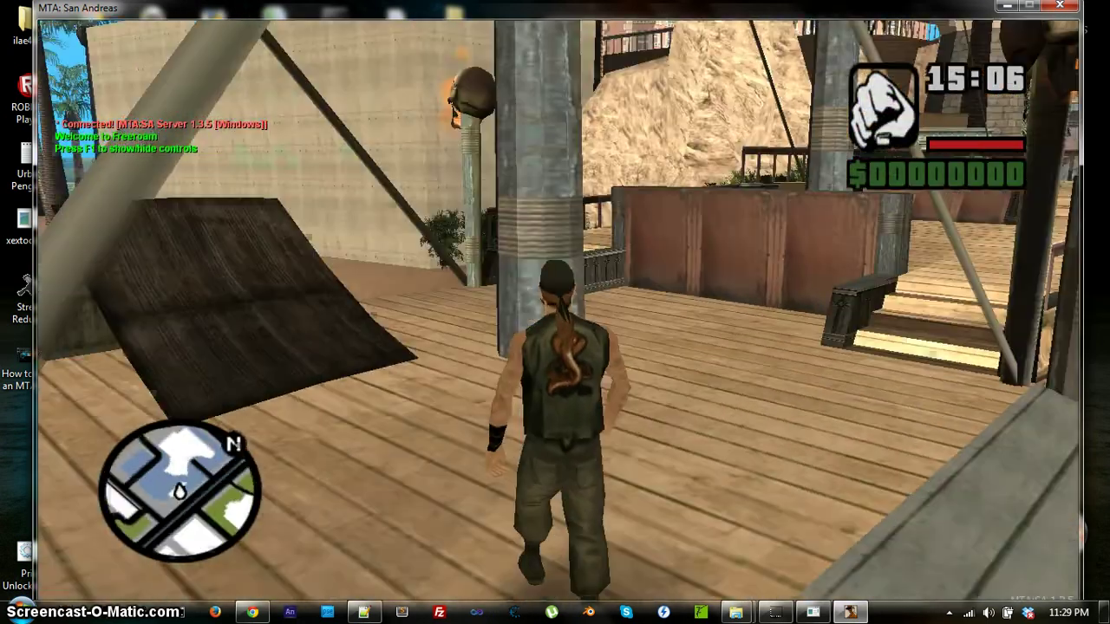
Run the character across the pier and boardwalk onto The Strip sidewalk.
{"action": "key", "text": "w"}
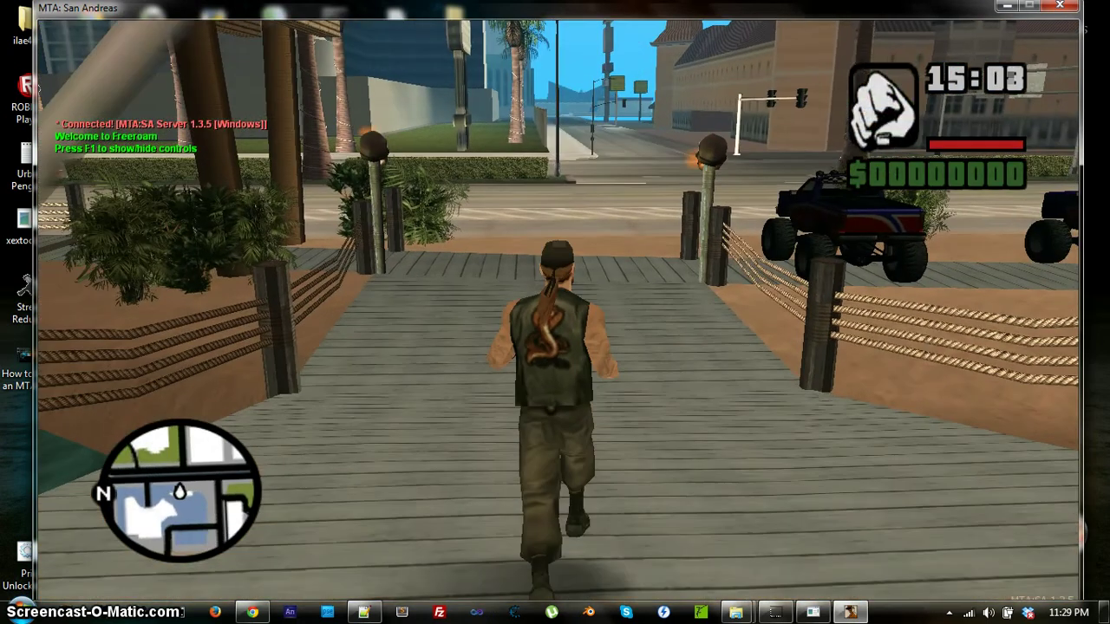
{"action": "key", "text": "w"}
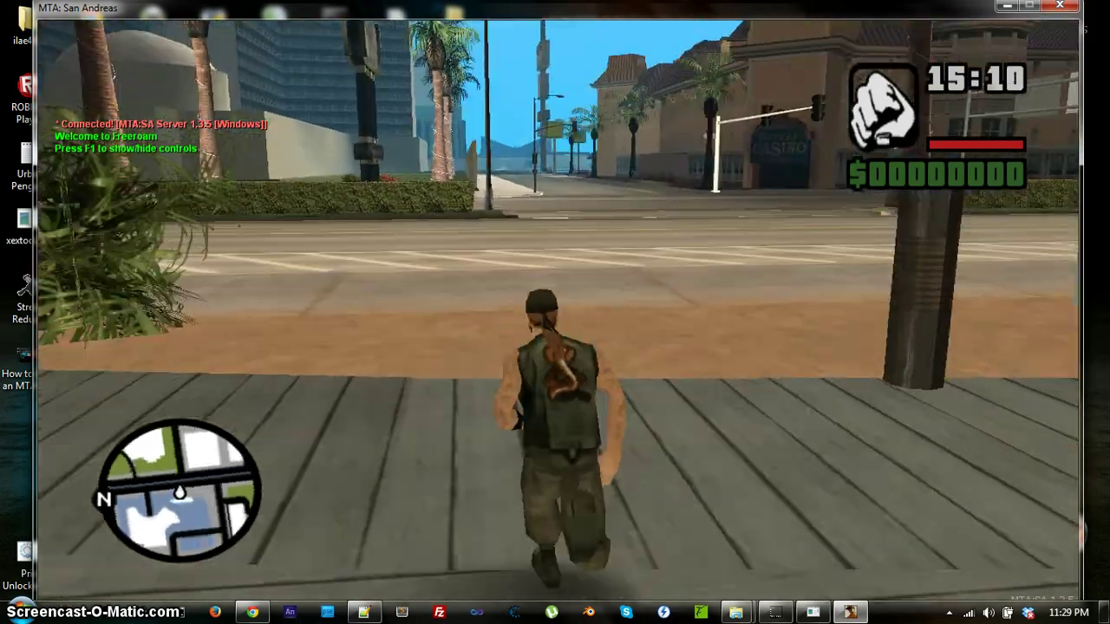
{"action": "key", "text": "w"}
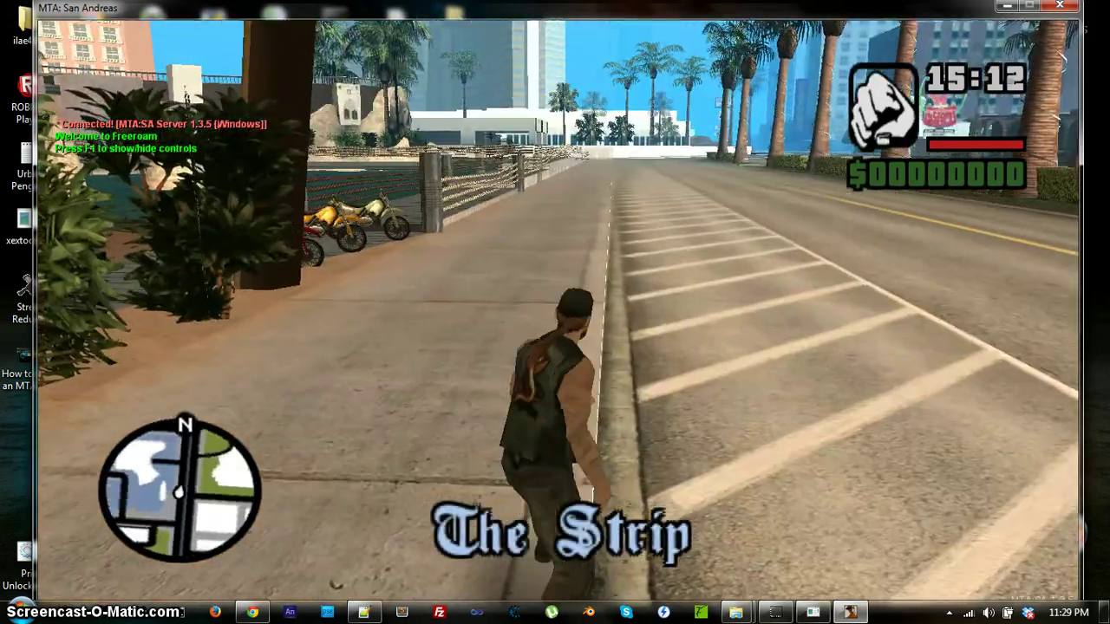
{"action": "key", "text": "w"}
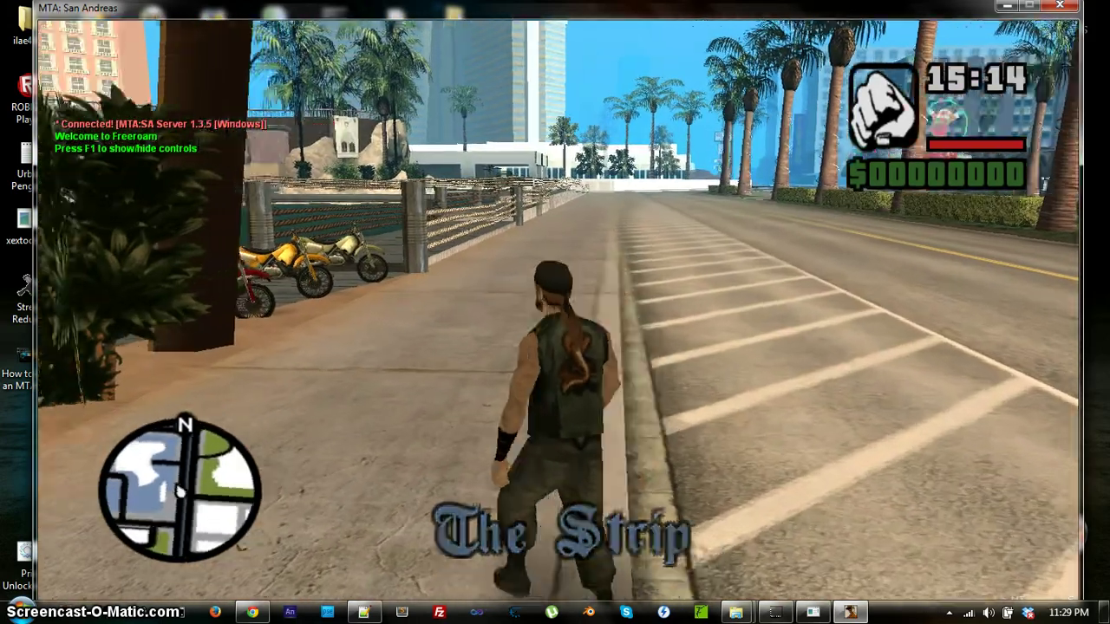
{"action": "key", "text": "w"}
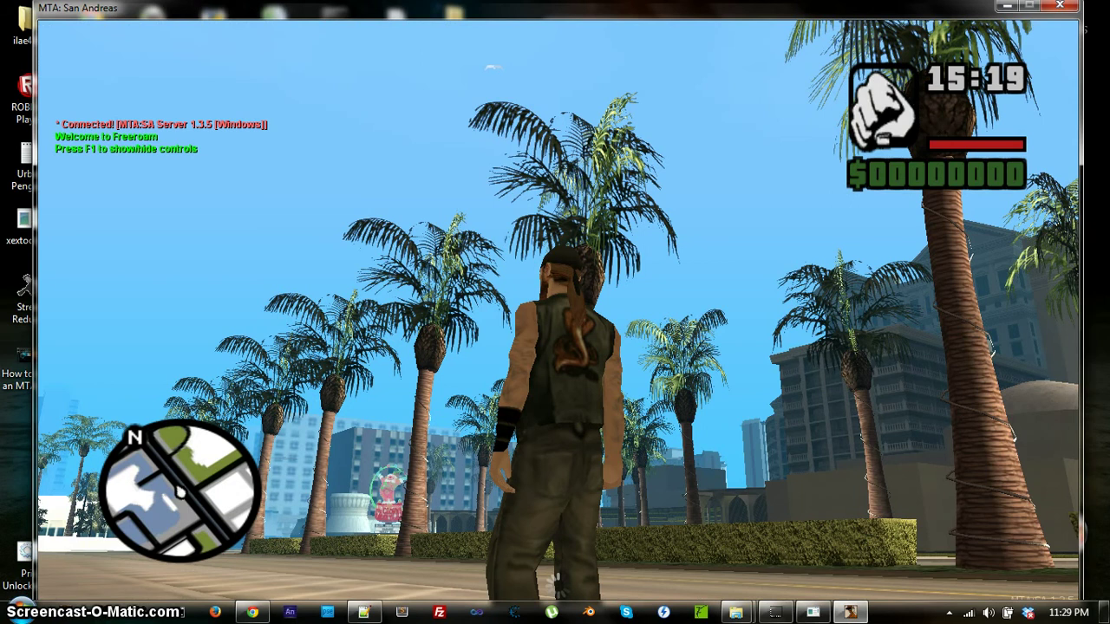
Send /login in chat with the admin account name and password.
{"action": "type", "text": "t"}
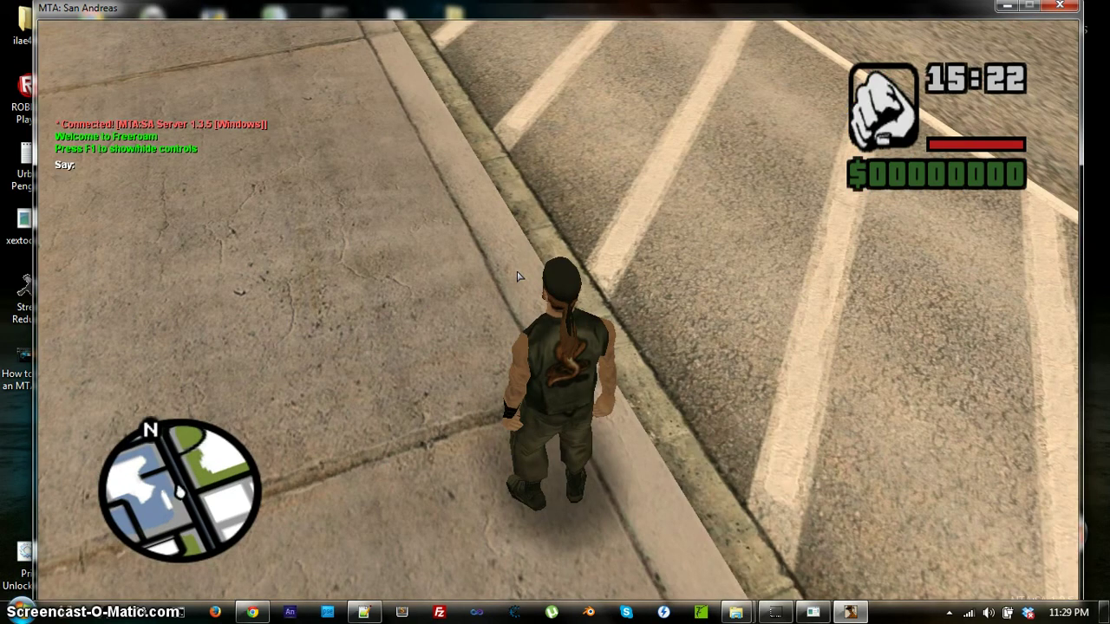
{"action": "type", "text": "/log"}
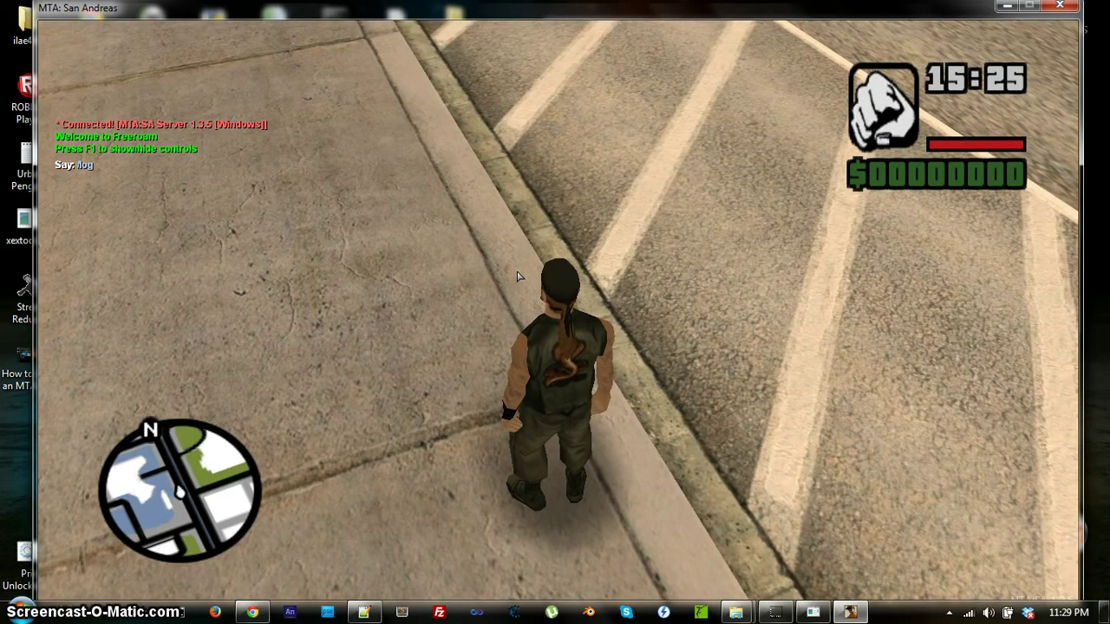
{"action": "type", "text": "in Coo"}
{"action": "type", "text": "lio 123"}
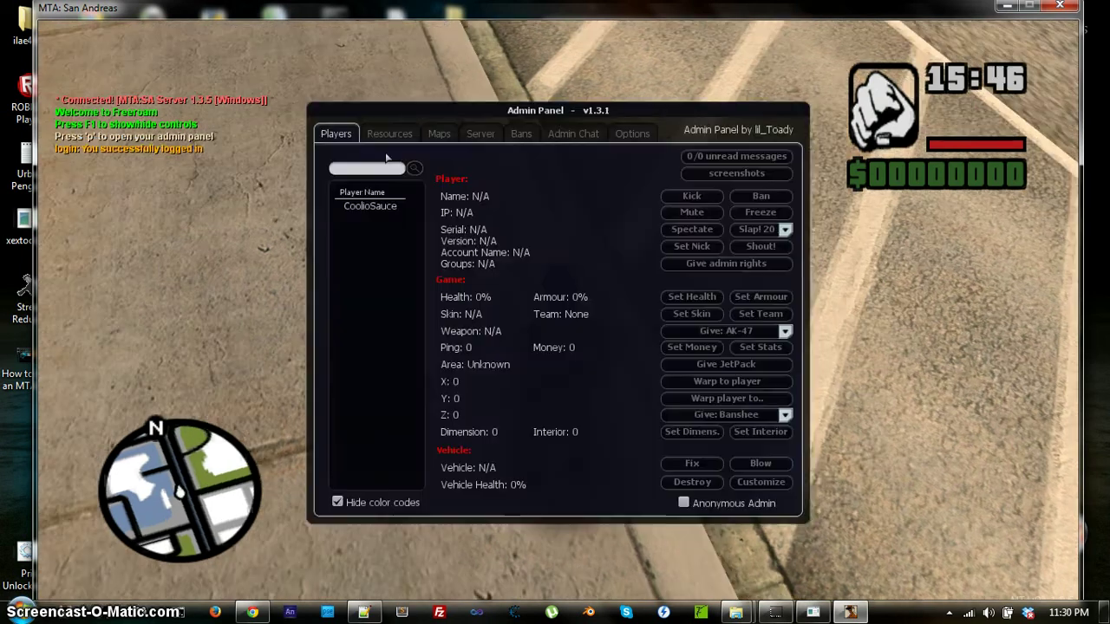
{"action": "key", "text": "p"}
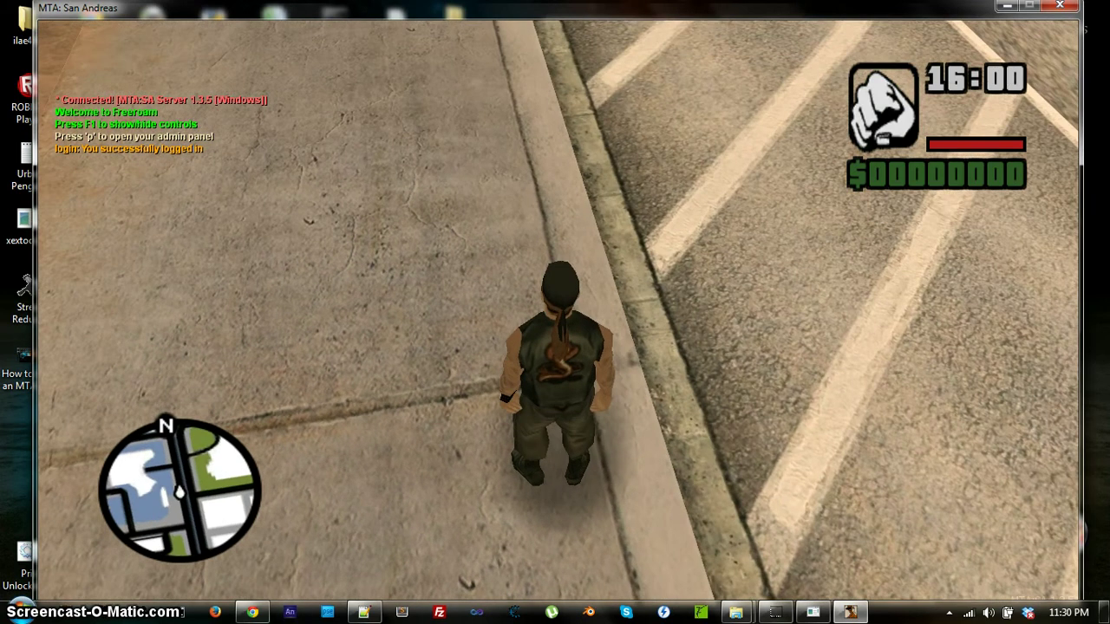
In the Admin Panel, browse the resource list, then select your own player on the Players tab.
{"action": "key", "text": "p"}
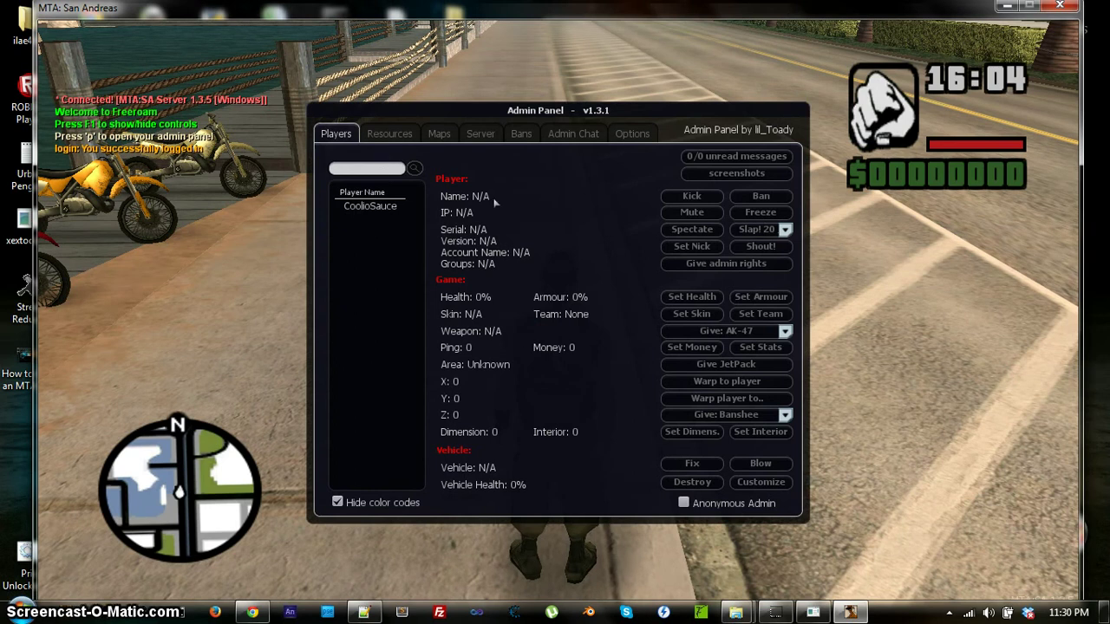
{"action": "left_click", "coordinate": [406, 135]}
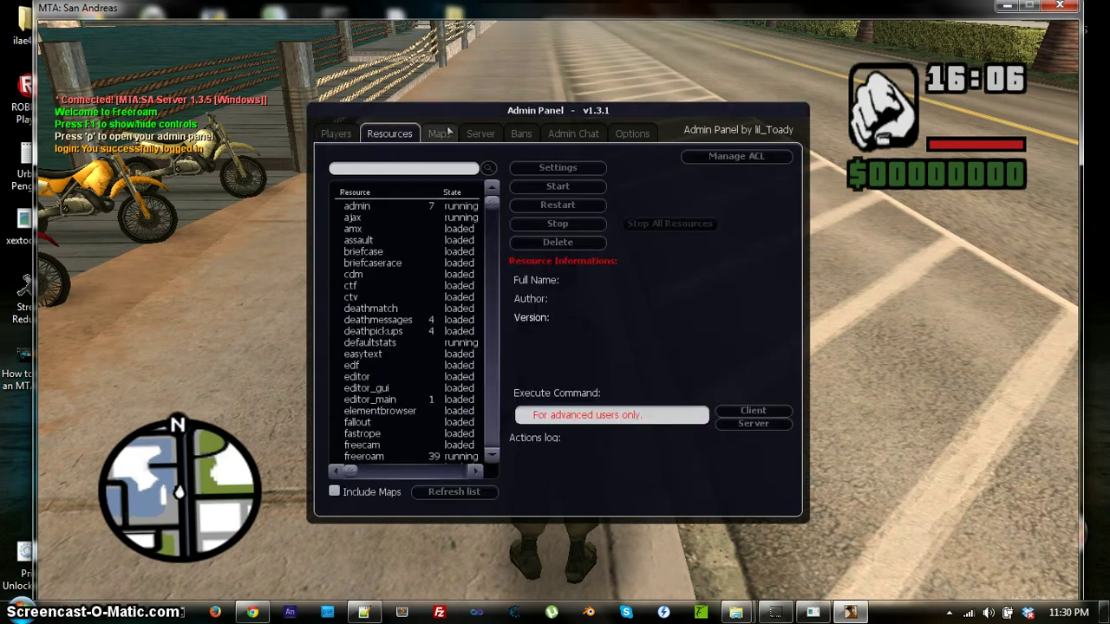
{"action": "scroll", "coordinate": [447, 132], "scroll_direction": "down", "scroll_amount": 5}
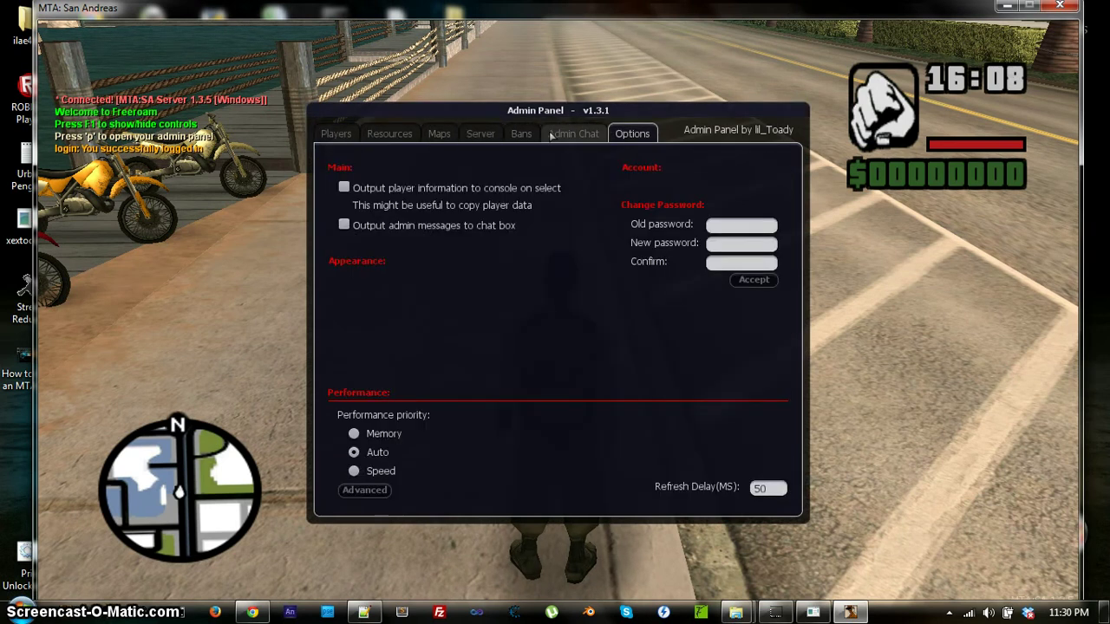
{"action": "left_click", "coordinate": [333, 134]}
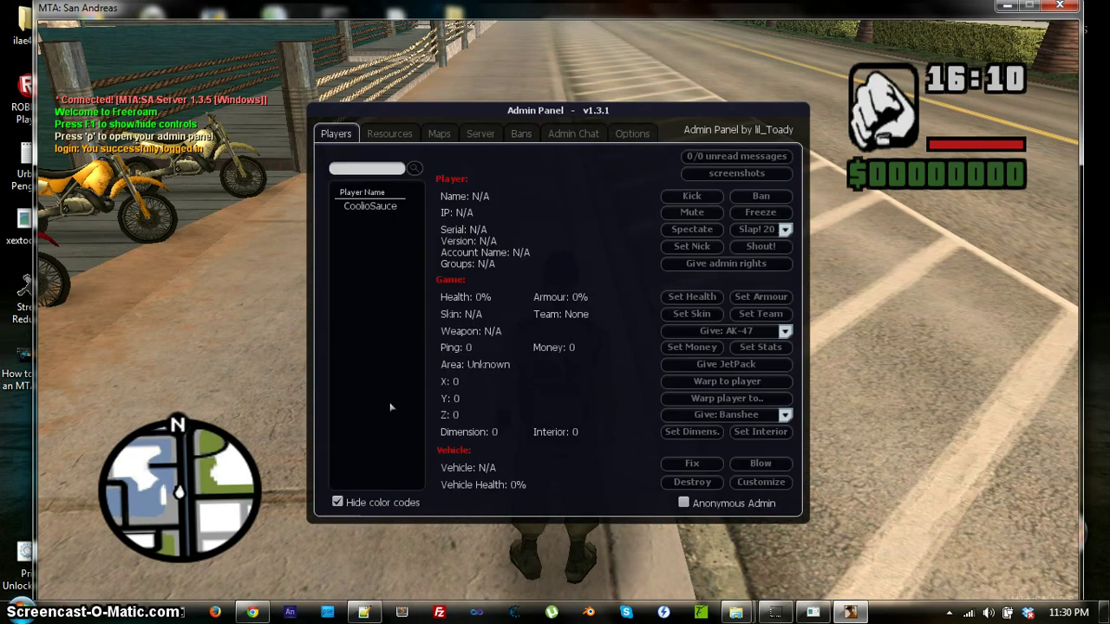
{"action": "left_click", "coordinate": [371, 207]}
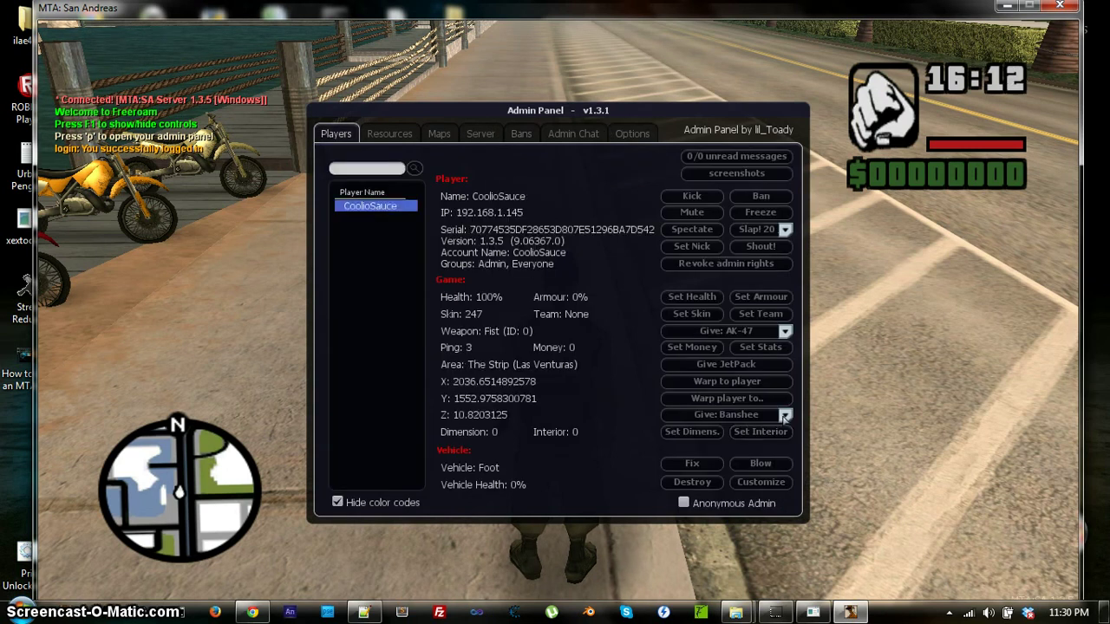
Spawn a Banshee, destroy it, give the player an AK-47, and close the panel.
{"action": "left_click", "coordinate": [722, 417]}
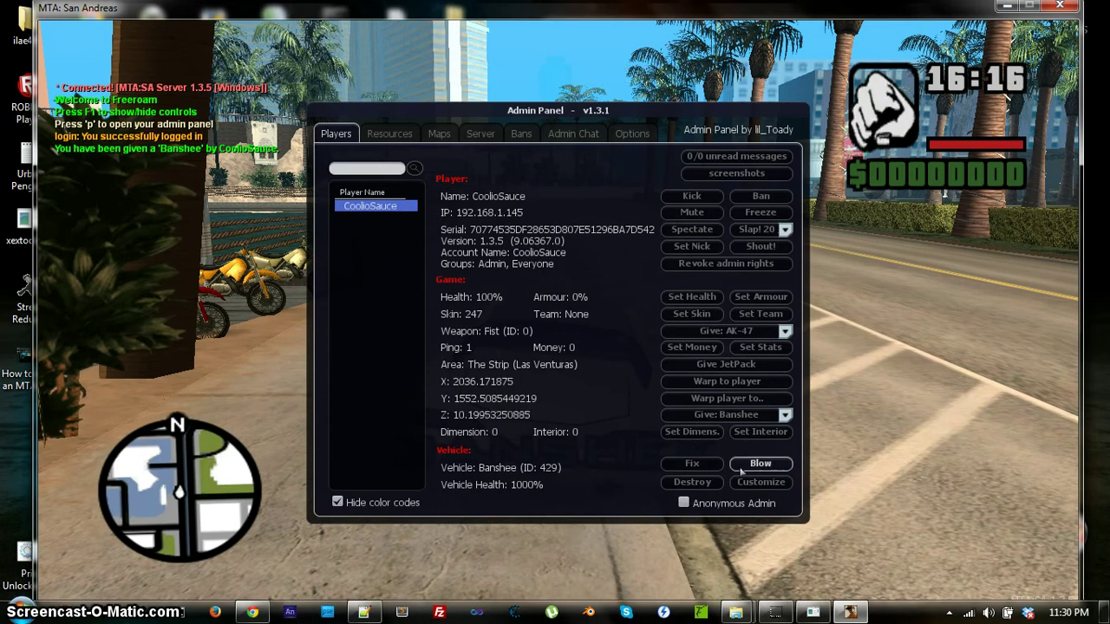
{"action": "left_click", "coordinate": [702, 482]}
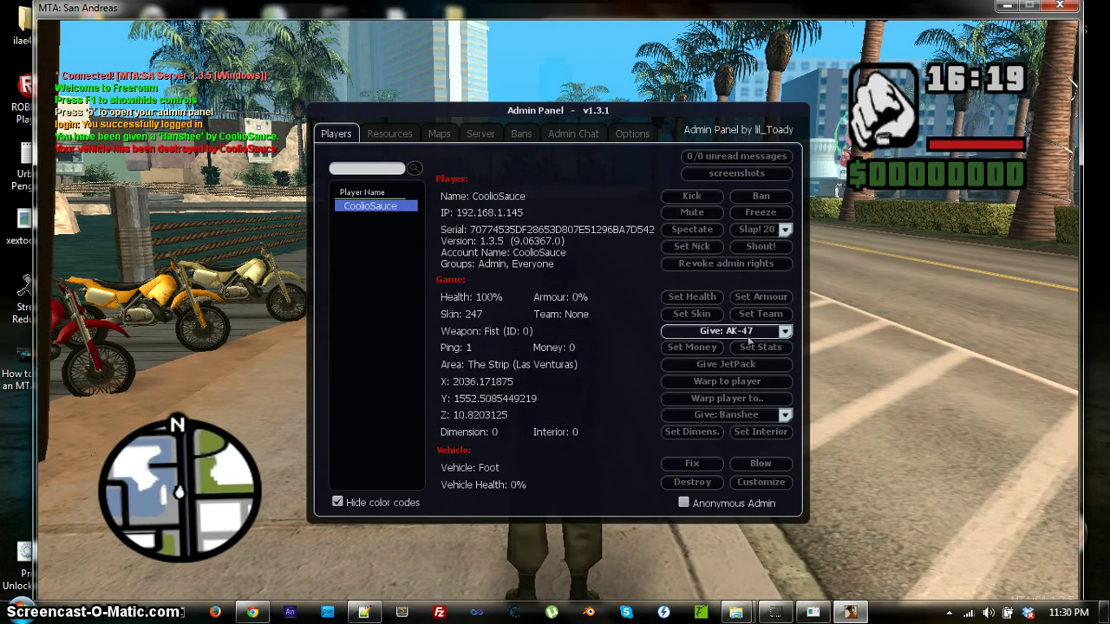
{"action": "left_click", "coordinate": [750, 339]}
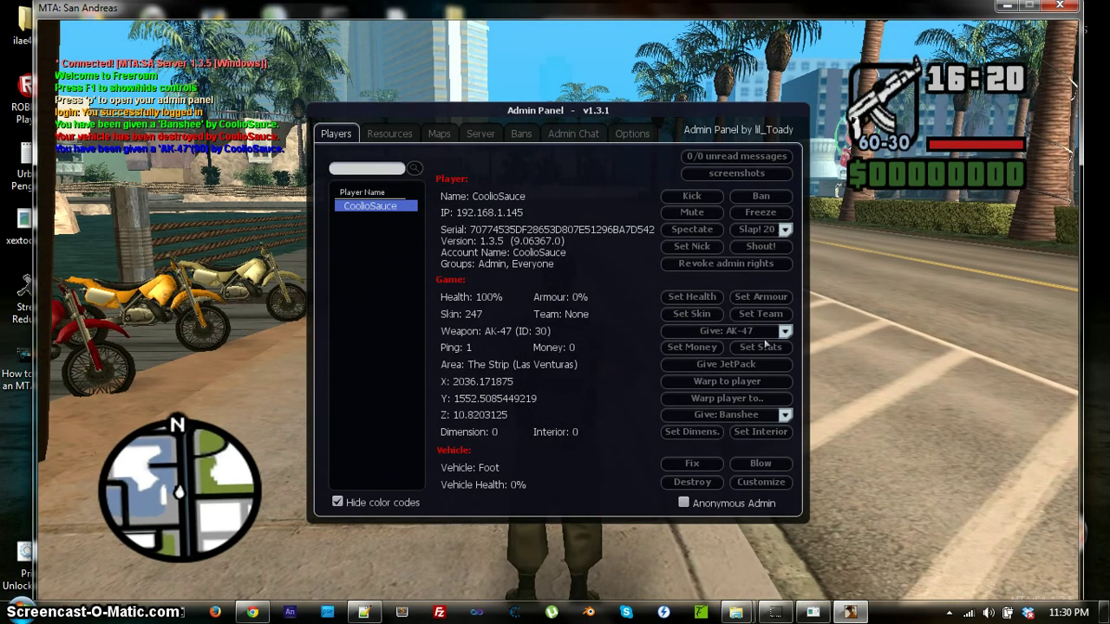
{"action": "key", "text": "p"}
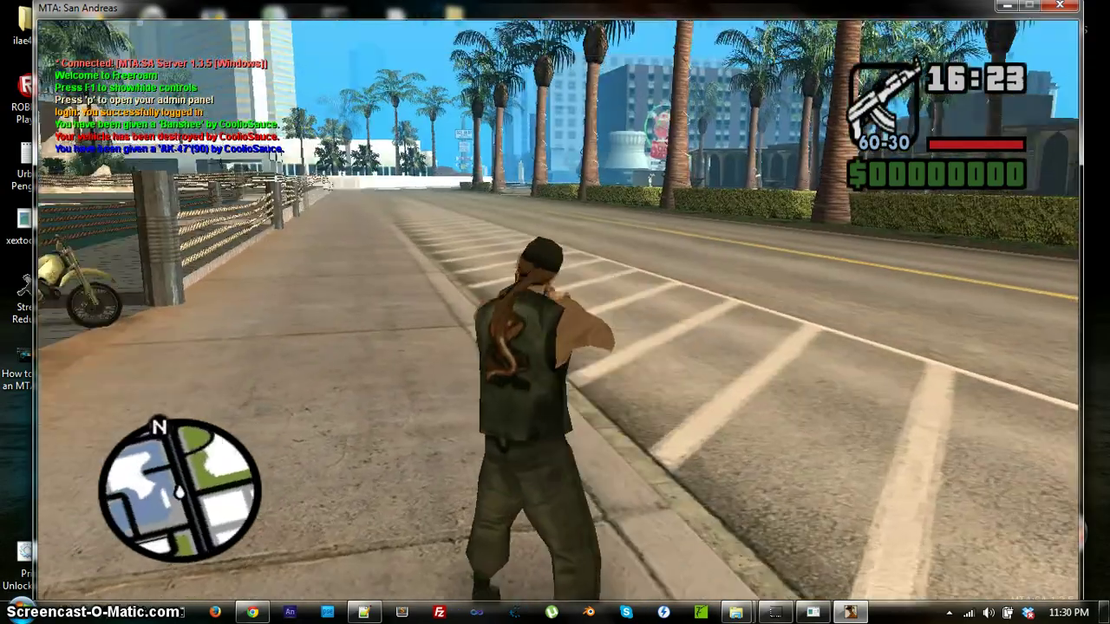
Fire the AK-47, reopen the admin panel and browse its Resources, Server, Bans, Admin Chat and Options sections.
{"action": "left_click", "coordinate": [555, 313]}
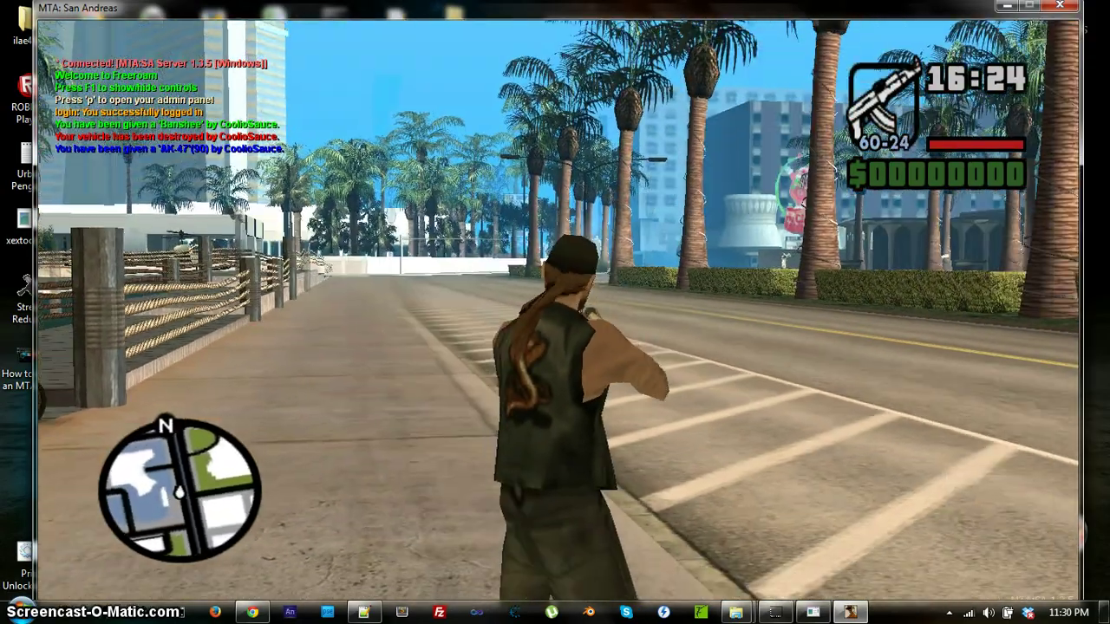
{"action": "key", "text": "p"}
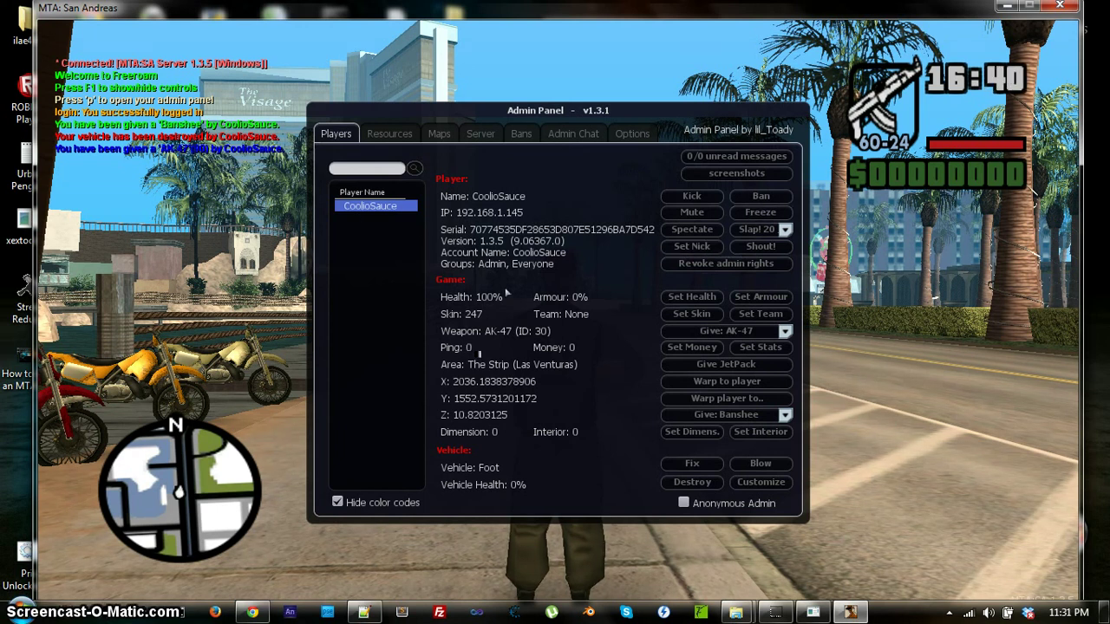
{"action": "left_click", "coordinate": [404, 134]}
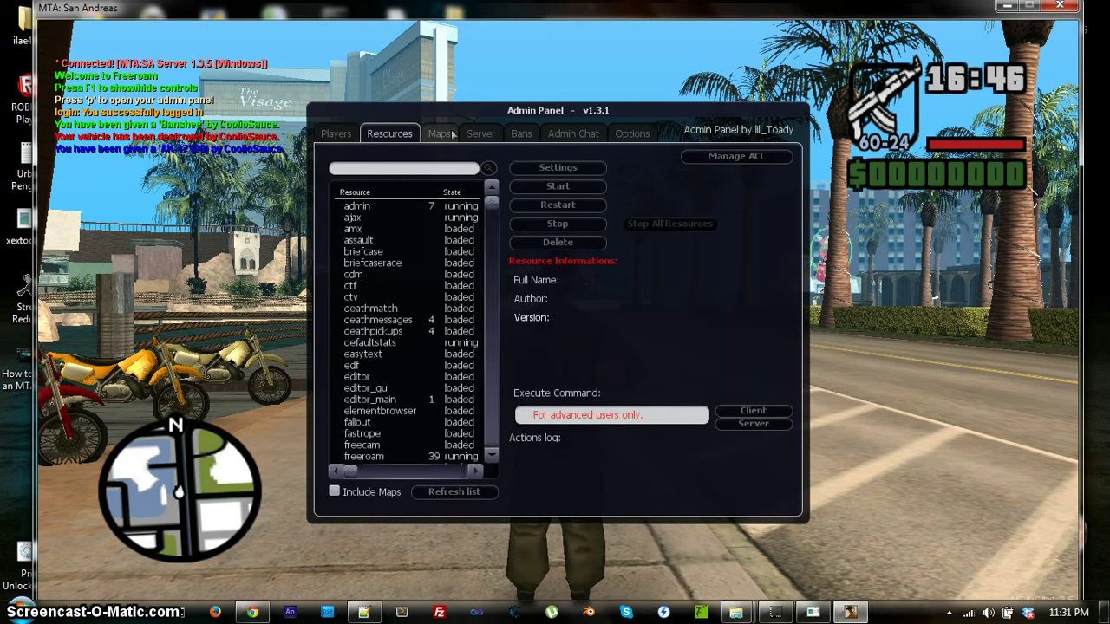
{"action": "left_click", "coordinate": [481, 133]}
{"action": "left_click", "coordinate": [521, 134]}
{"action": "left_click", "coordinate": [568, 134]}
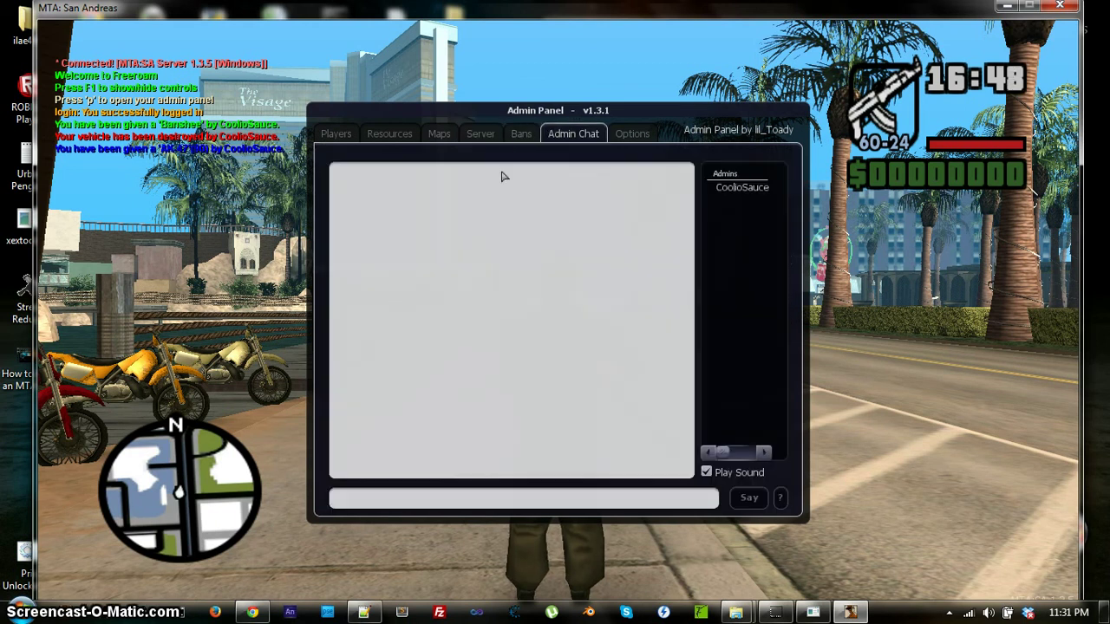
{"action": "left_click", "coordinate": [437, 503]}
{"action": "left_click", "coordinate": [648, 134]}
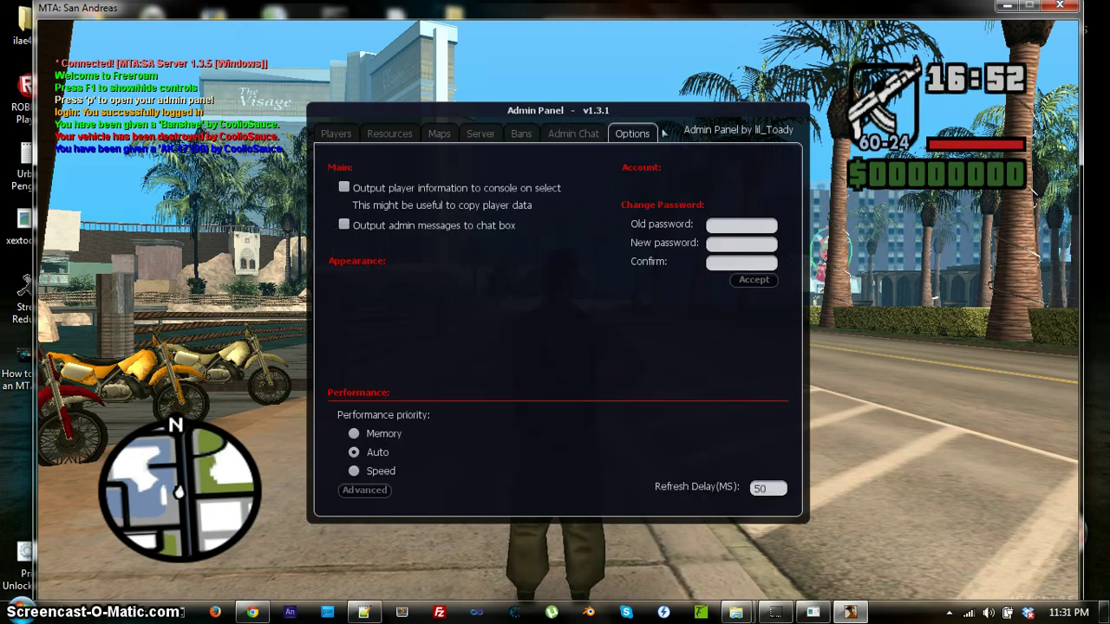
Open the Maps list and select the epicinfurnus map.
{"action": "left_click", "coordinate": [411, 135]}
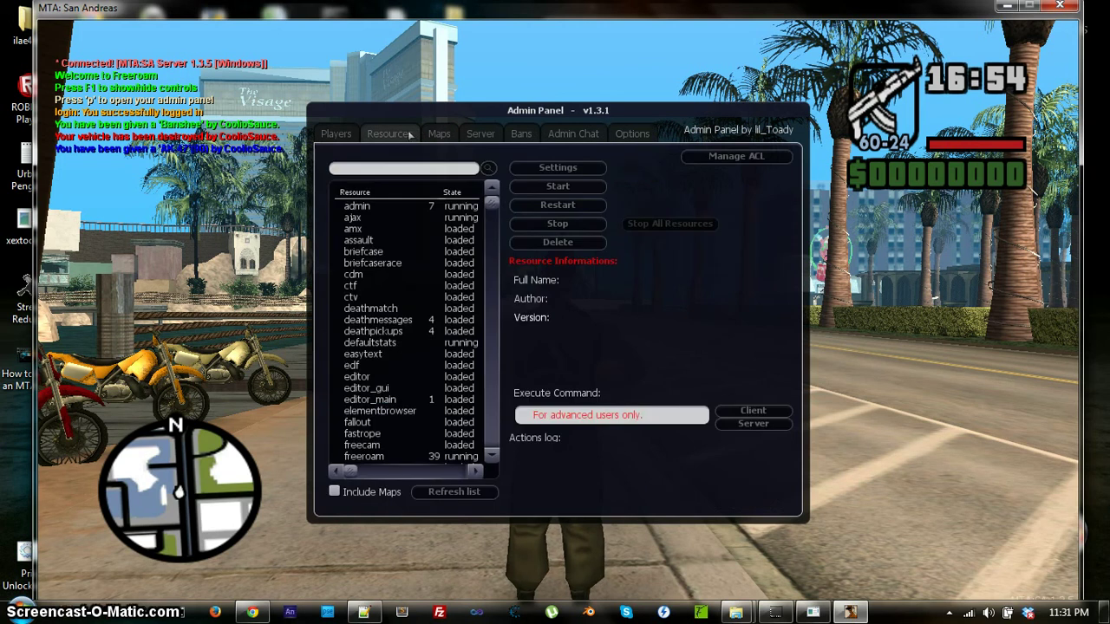
{"action": "left_click", "coordinate": [446, 132]}
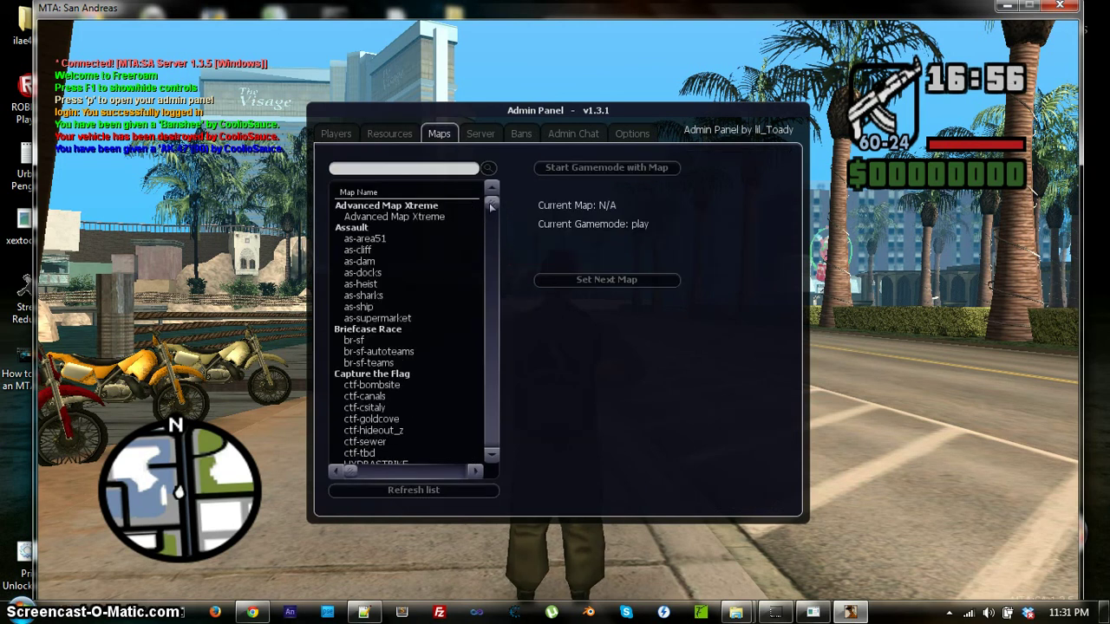
{"action": "scroll", "coordinate": [492, 207], "scroll_direction": "down", "scroll_amount": 15}
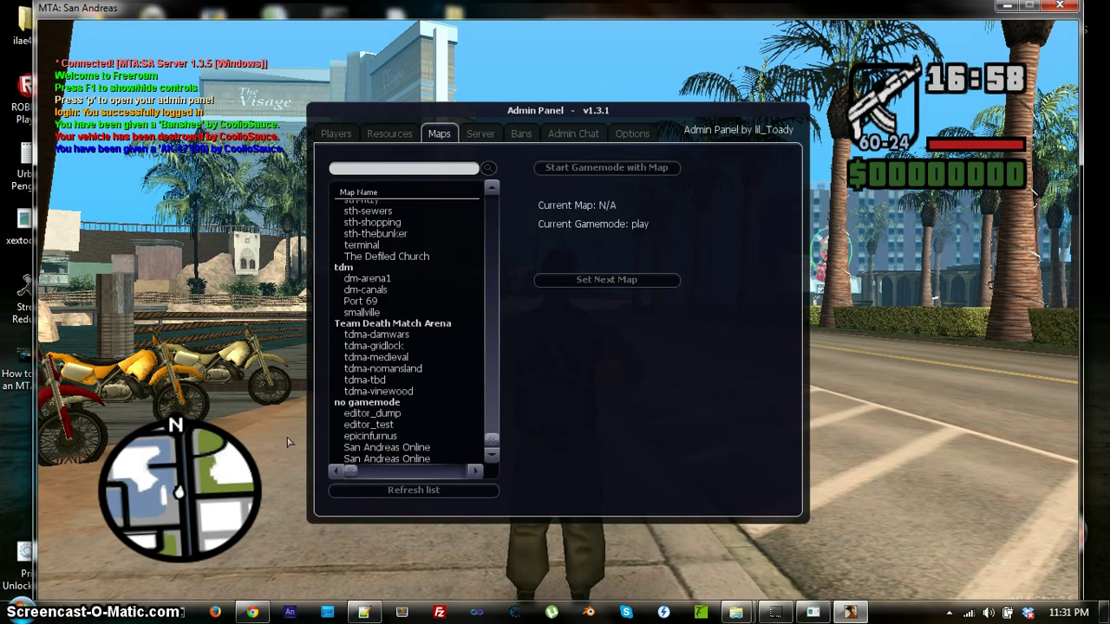
{"action": "left_click", "coordinate": [360, 436]}
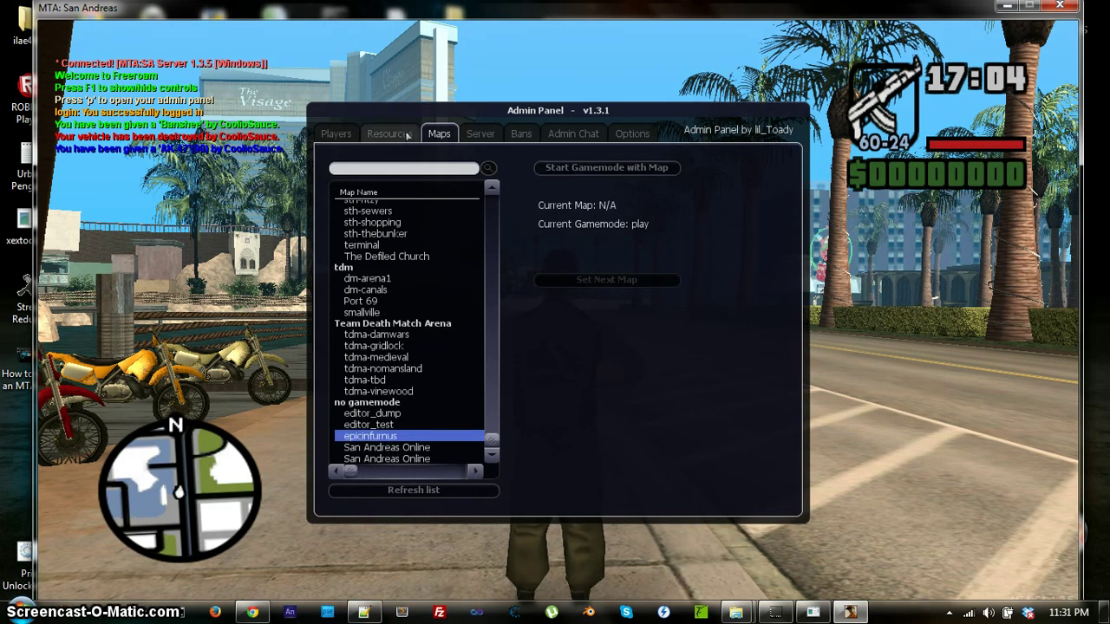
Close the admin panel, glance at the server console, and resume the game.
{"action": "key", "text": "p"}
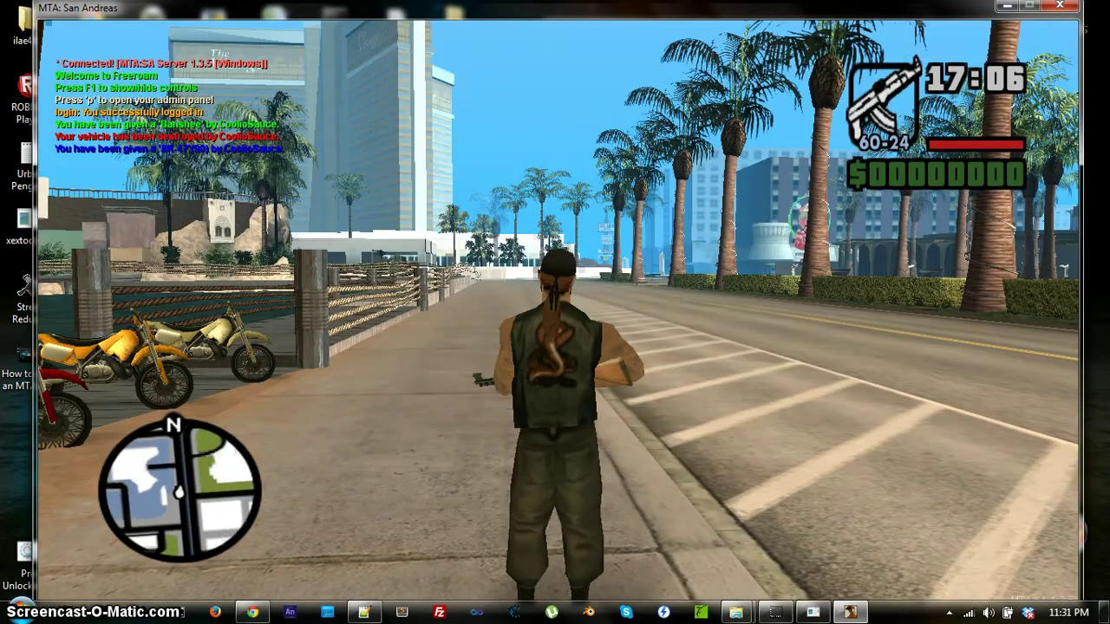
{"action": "key", "text": "Escape"}
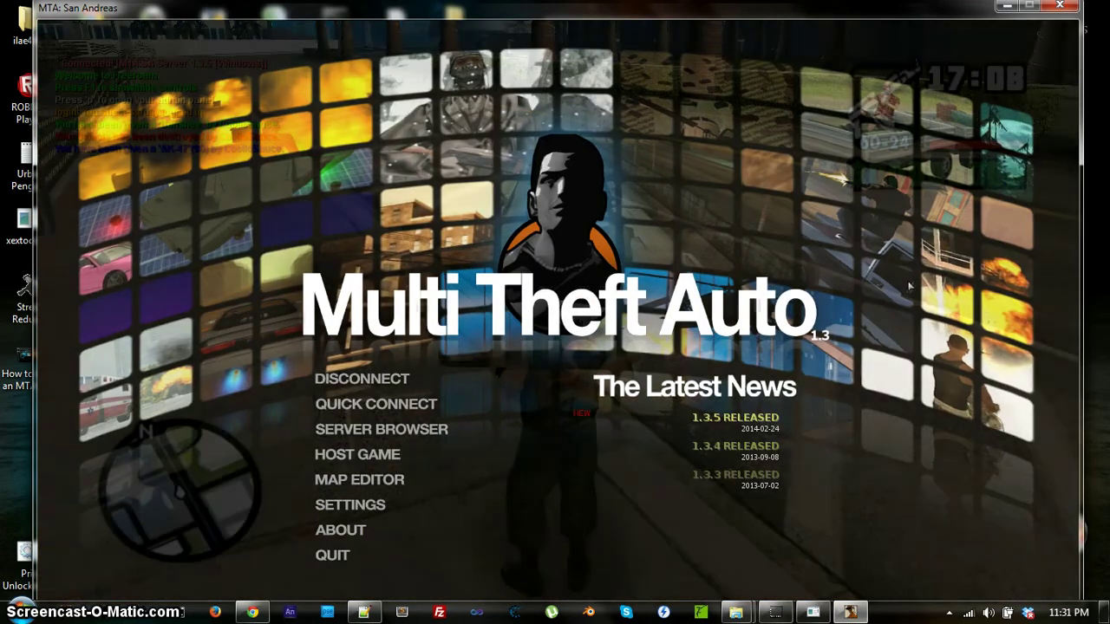
{"action": "left_click", "coordinate": [813, 613]}
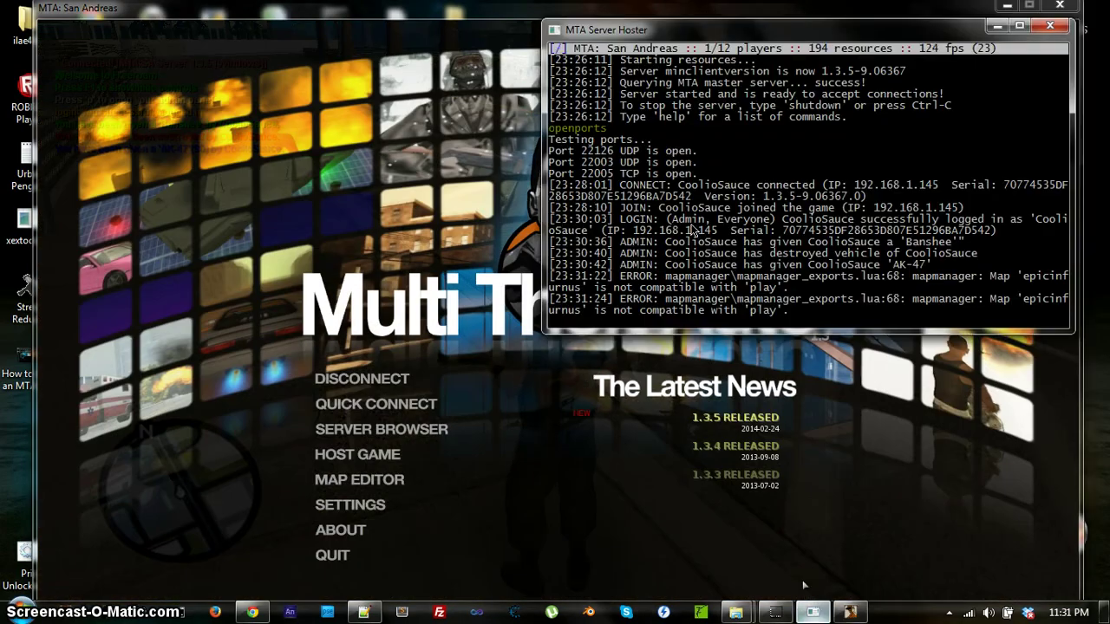
{"action": "left_click", "coordinate": [419, 234]}
{"action": "key", "text": "Escape"}
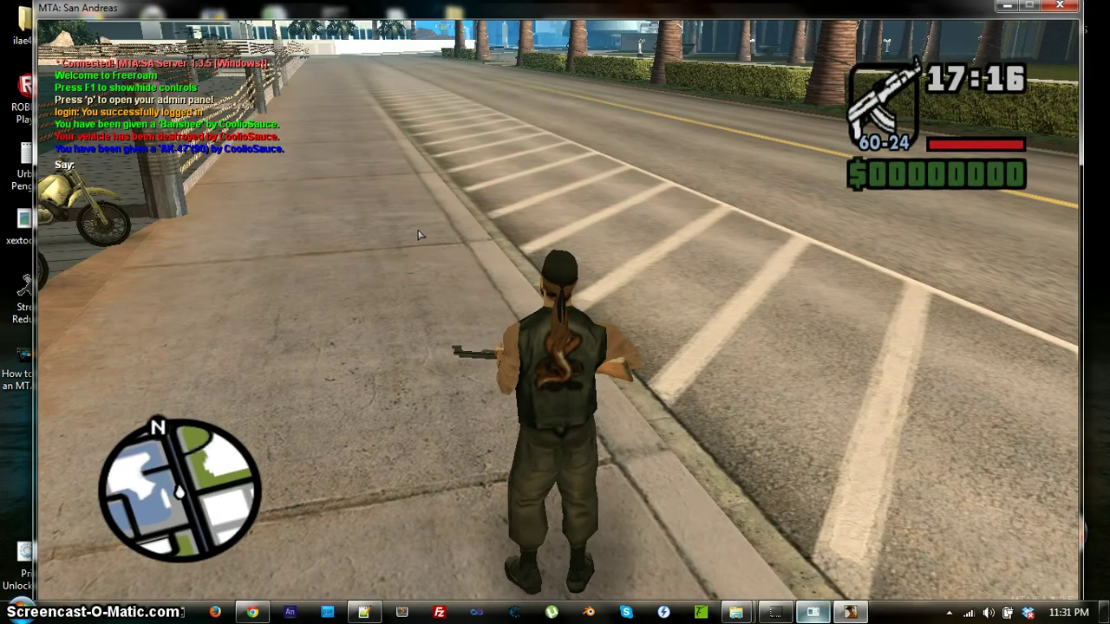
Send the chat command 'start epicinfun', walk toward the bikes, then return to the main menu.
{"action": "type", "text": "start"}
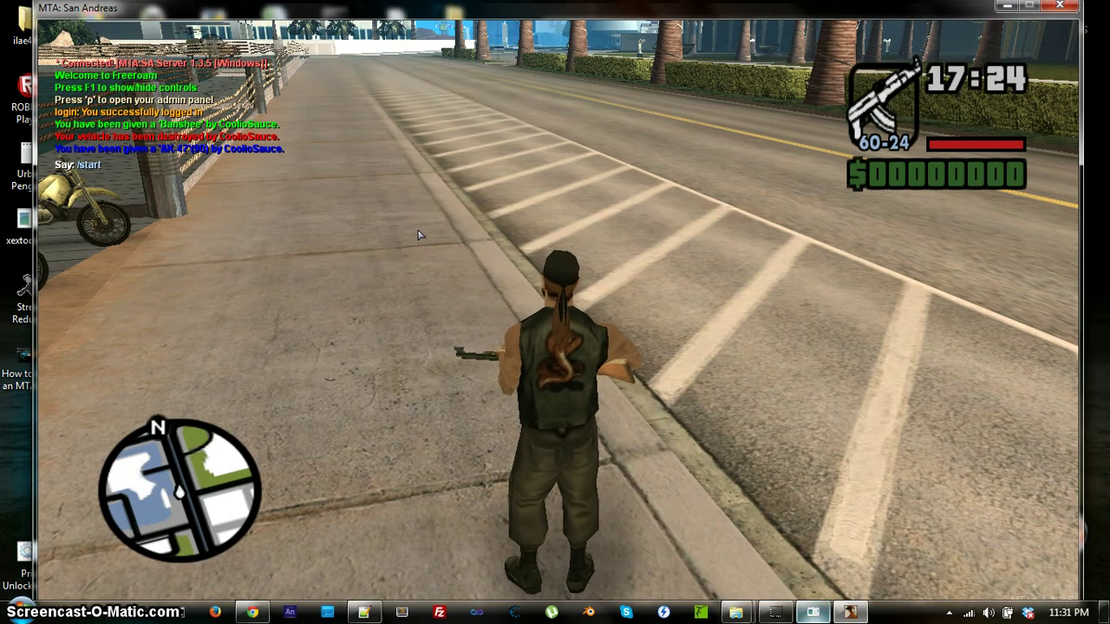
{"action": "type", "text": "epicin"}
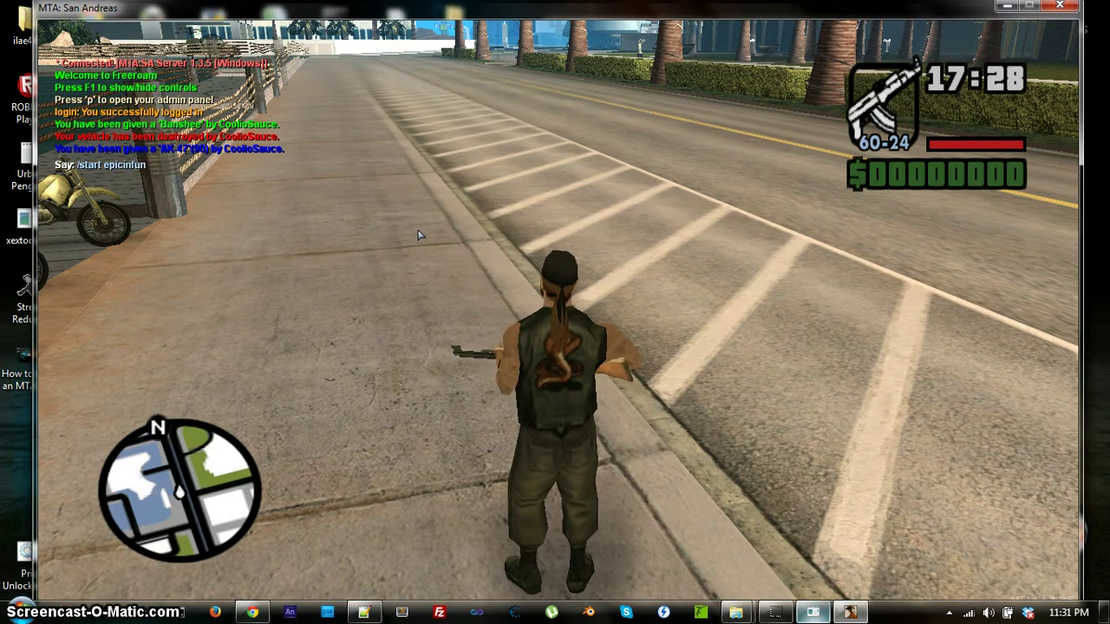
{"action": "type", "text": "fun"}
{"action": "key", "text": "Return"}
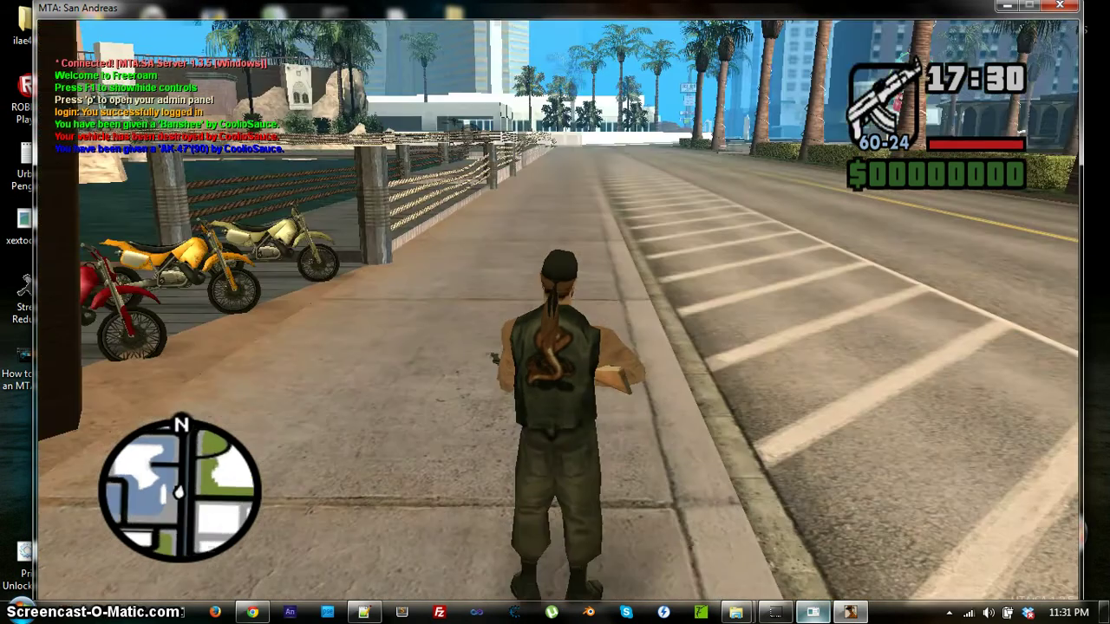
{"action": "key", "text": "w"}
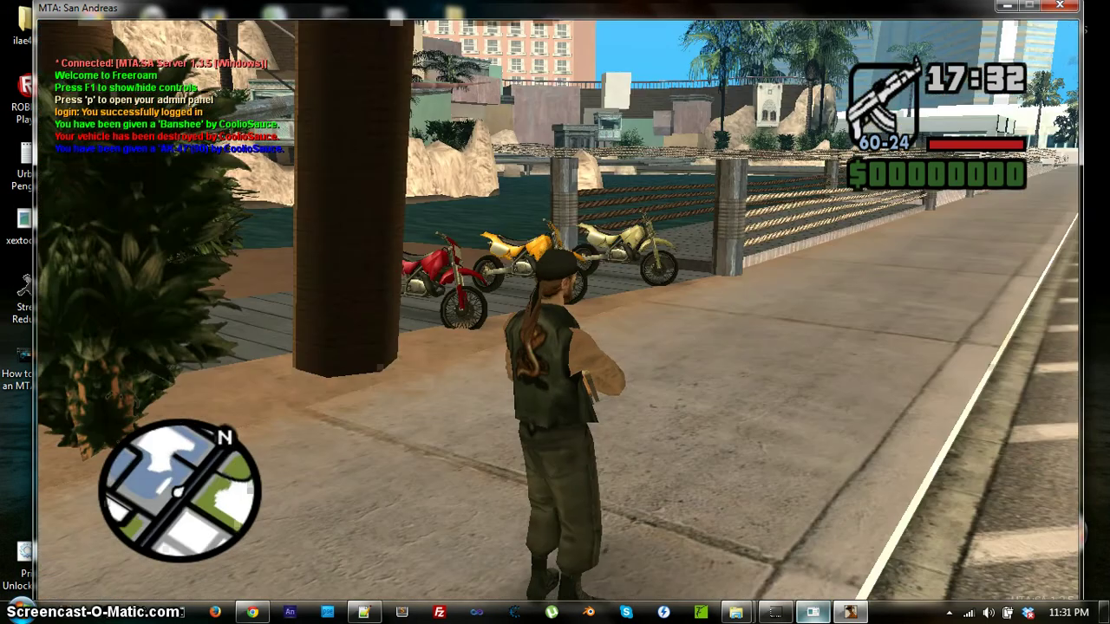
{"action": "key", "text": "Escape"}
{"action": "key", "text": "alt+Tab"}
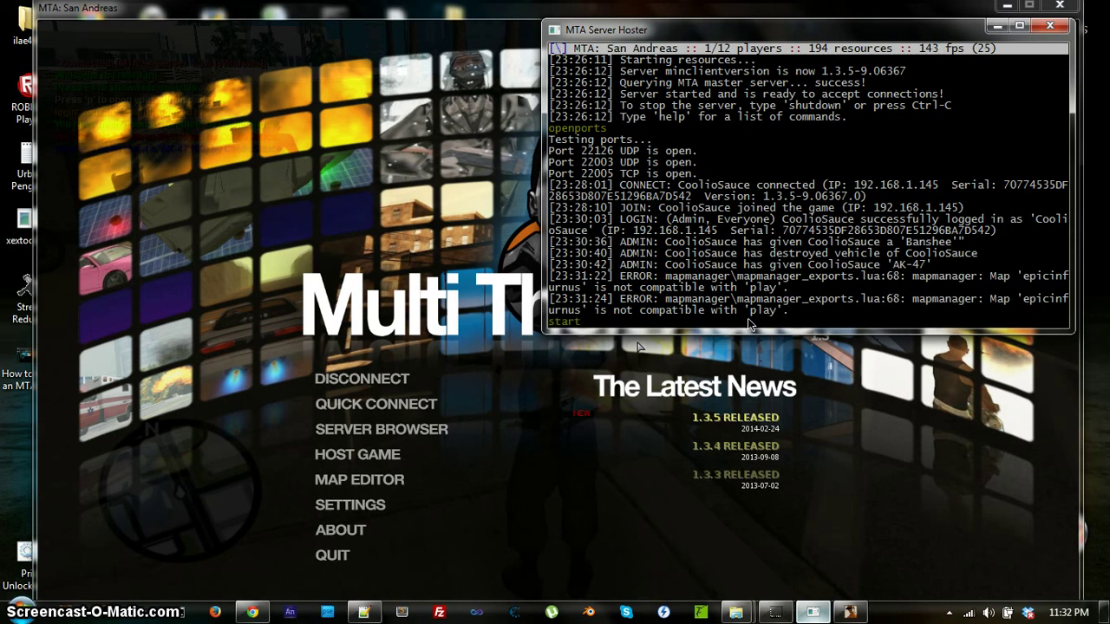
Run 'start epicinfurnus' in the server console, then switch back to the game.
{"action": "type", "text": "epicinfurnus"}
{"action": "key", "text": "Return"}
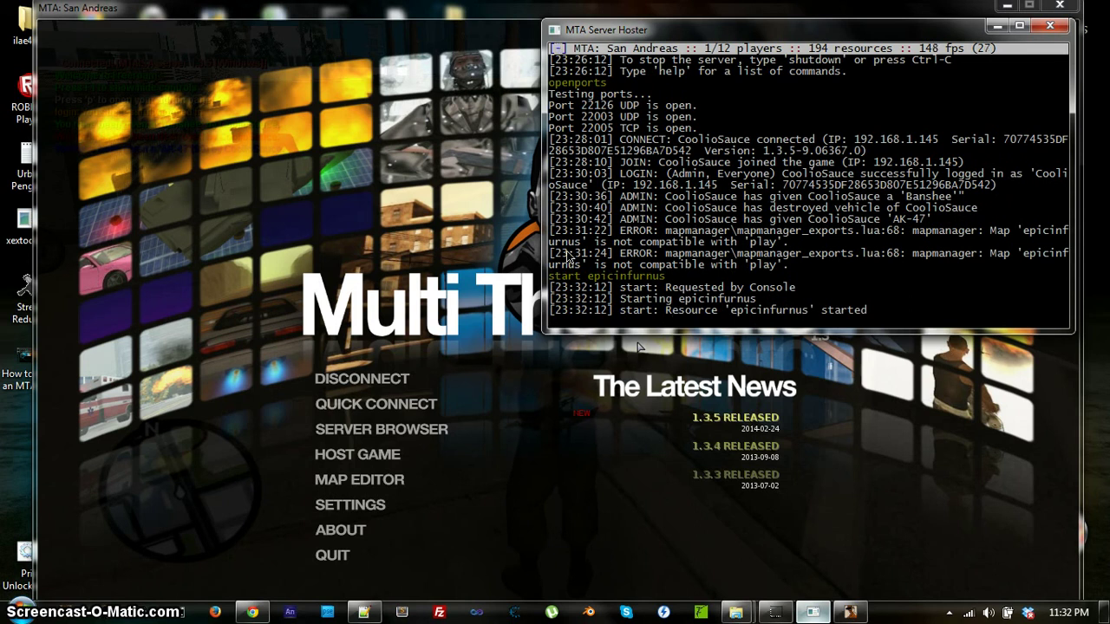
{"action": "left_click", "coordinate": [396, 313]}
View the full San Andreas map from the F1 freeroam panel, then run toward the pirate pier.
{"action": "key", "text": "Escape"}
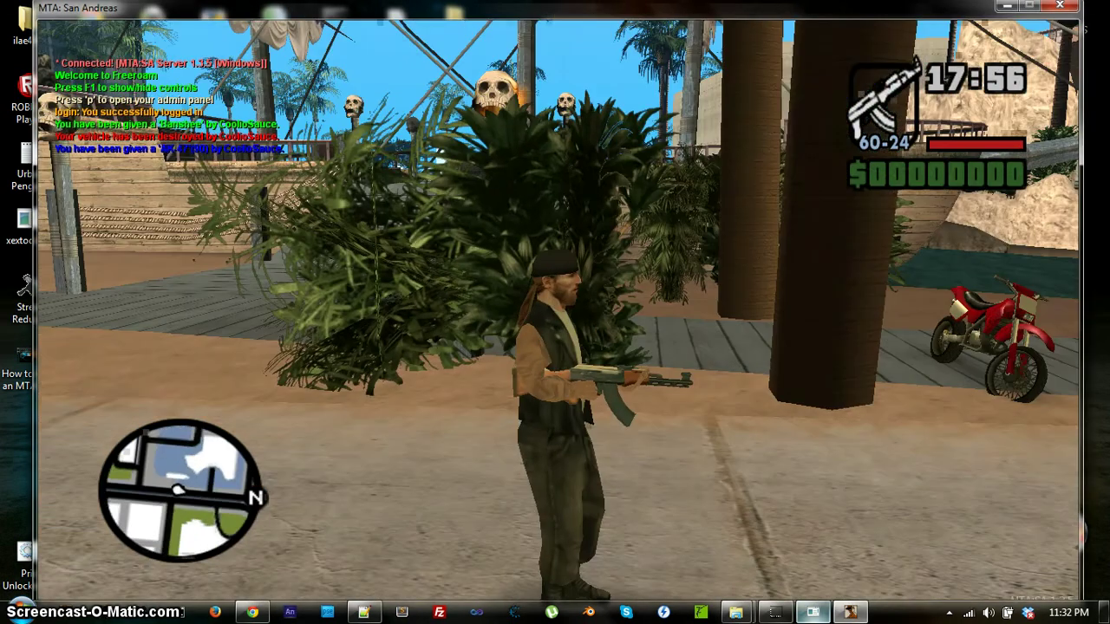
{"action": "key", "text": "w"}
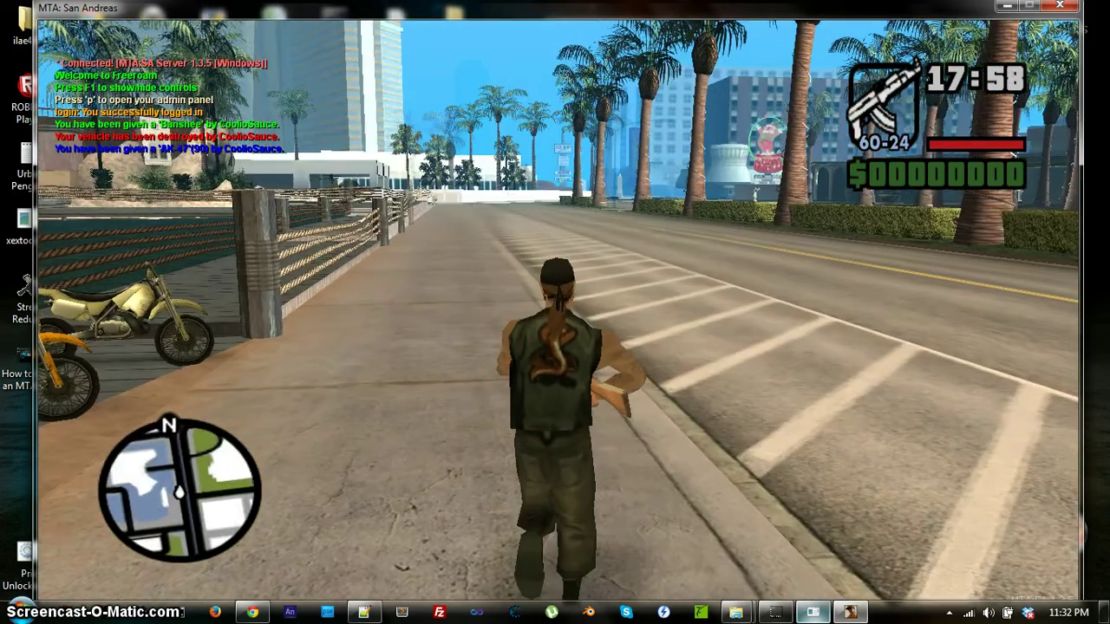
{"action": "key", "text": "F1"}
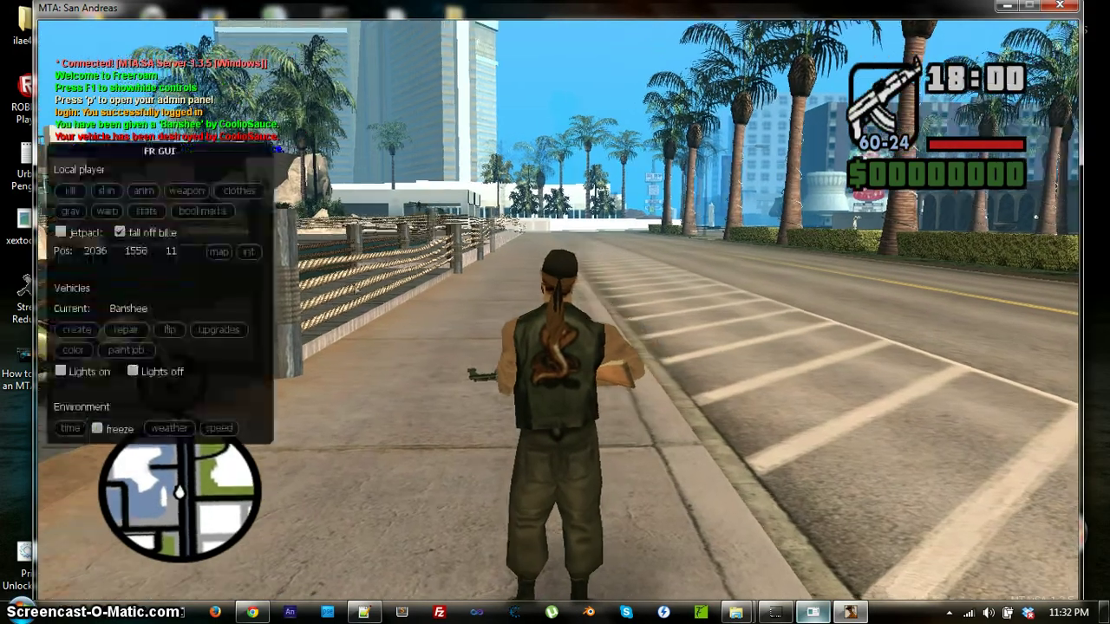
{"action": "left_click", "coordinate": [219, 252]}
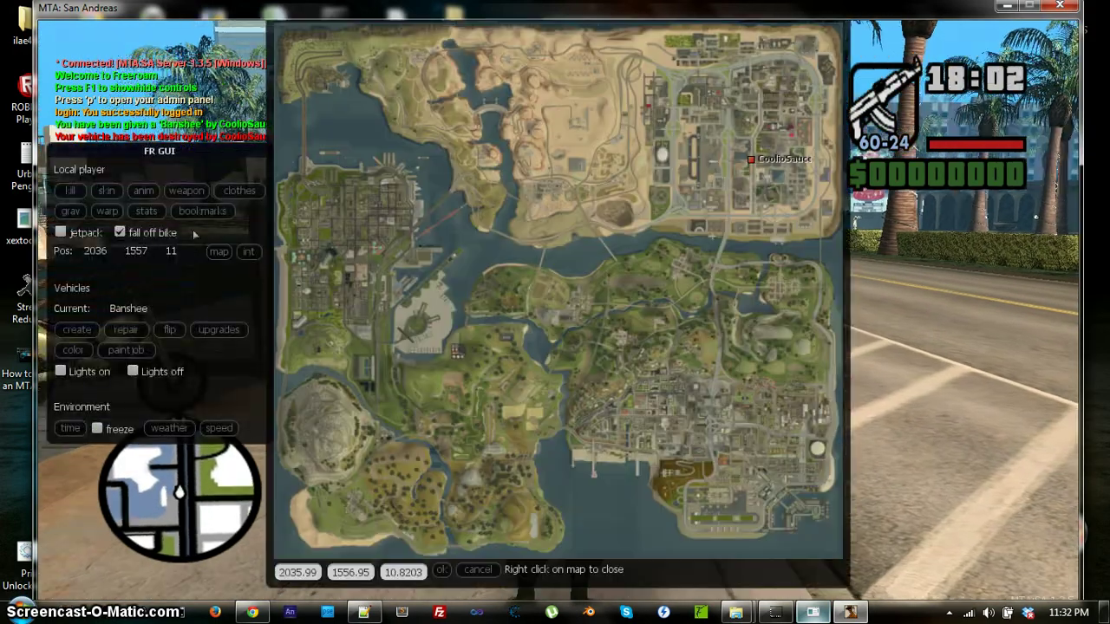
{"action": "right_click", "coordinate": [789, 112]}
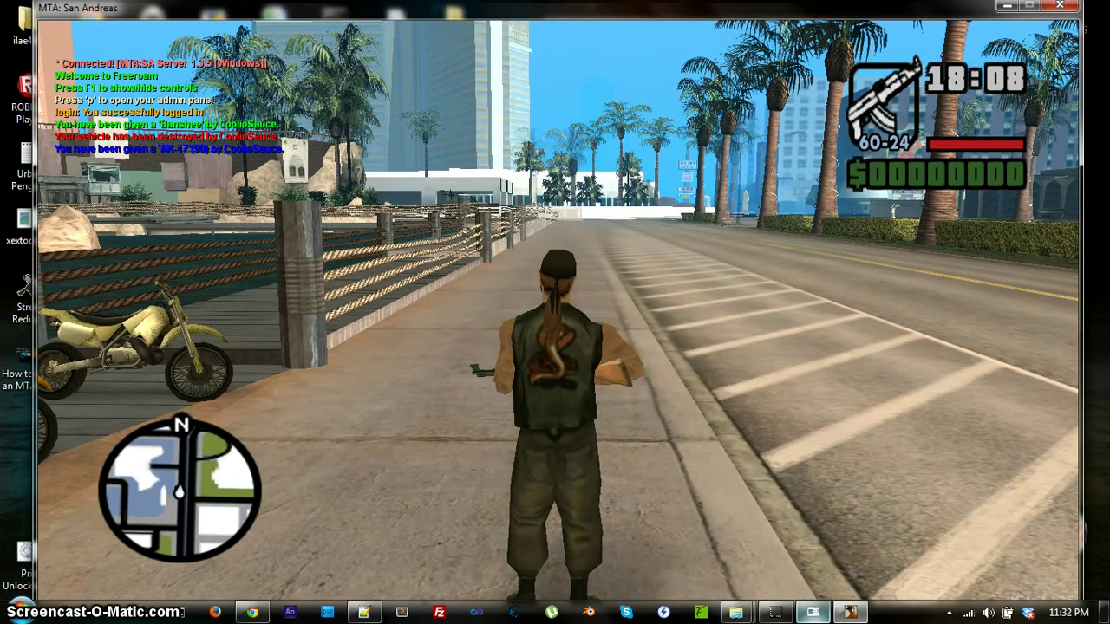
{"action": "key", "text": "w"}
{"action": "key", "text": "w"}
{"action": "key", "text": "w"}
{"action": "key", "text": "w"}
{"action": "key", "text": "w"}
Review the Linksys Port Range Forward rules for MTA, then minimize Chrome and resume play.
{"action": "key", "text": "Escape"}
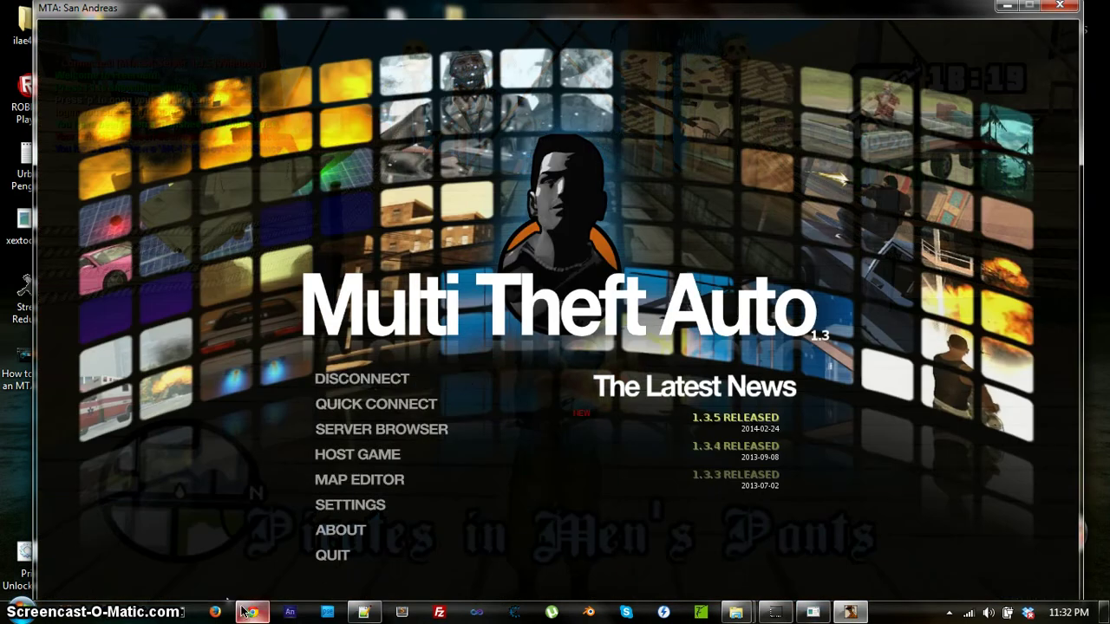
{"action": "left_click", "coordinate": [249, 611]}
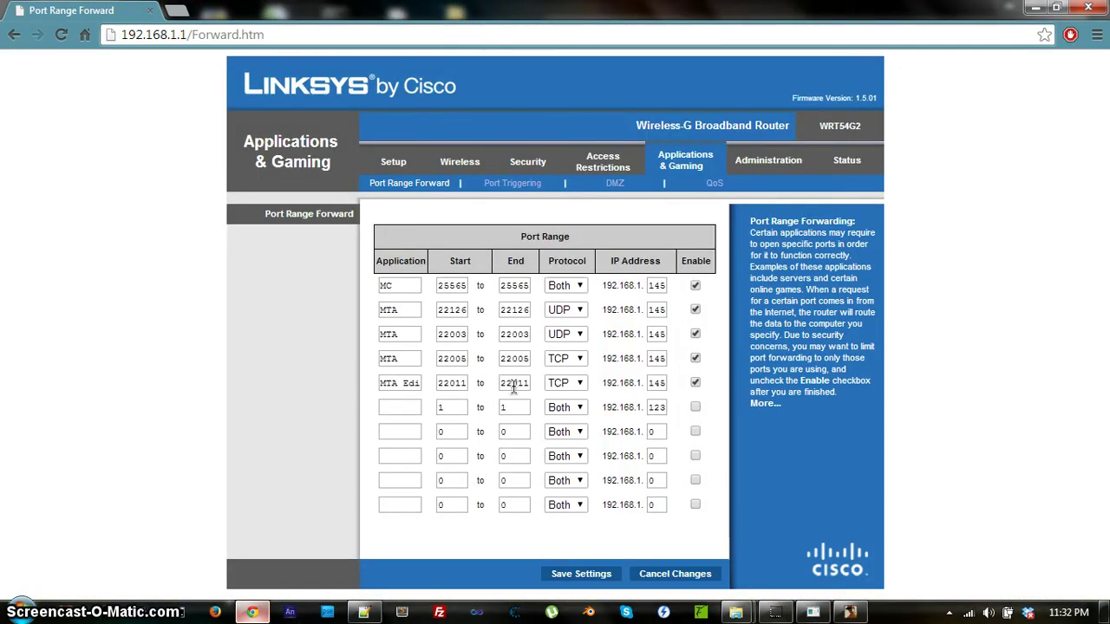
{"action": "left_click", "coordinate": [1035, 8]}
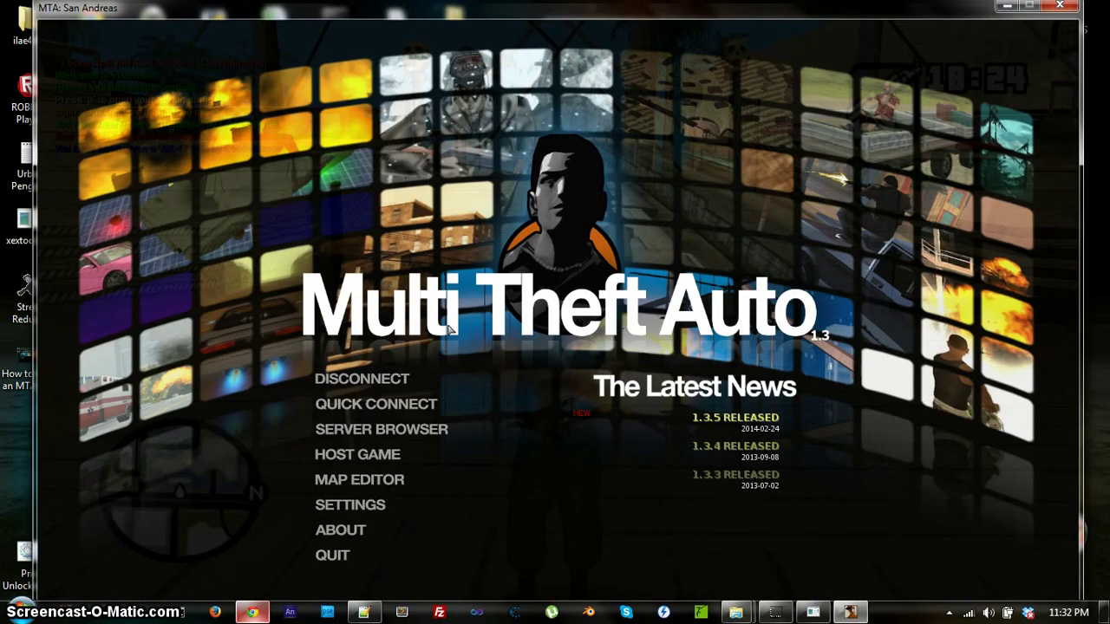
{"action": "key", "text": "Escape"}
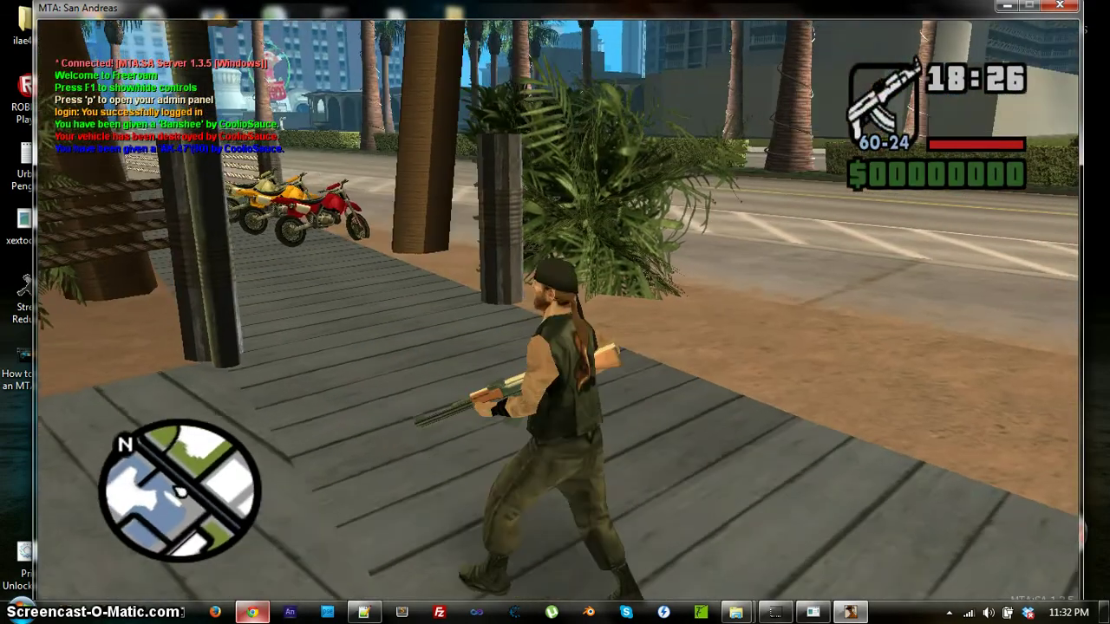
{"action": "scroll", "coordinate": [555, 312], "scroll_direction": "down", "scroll_amount": 1}
Start the map editor with the chat command '/start editor', then bring up the server console.
{"action": "key", "text": "t"}
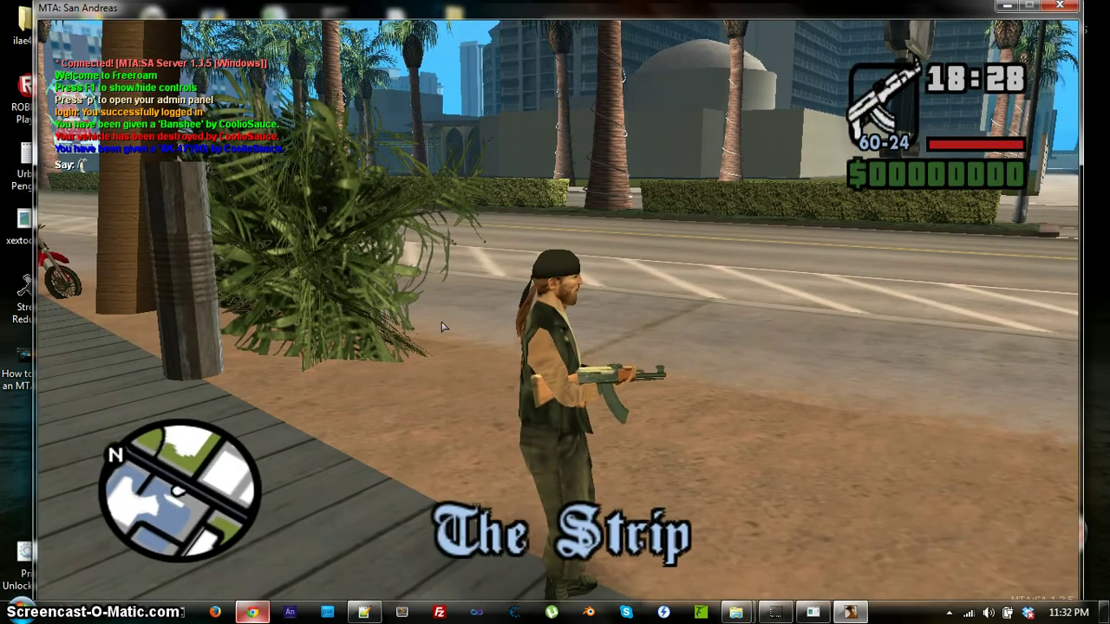
{"action": "type", "text": "/star"}
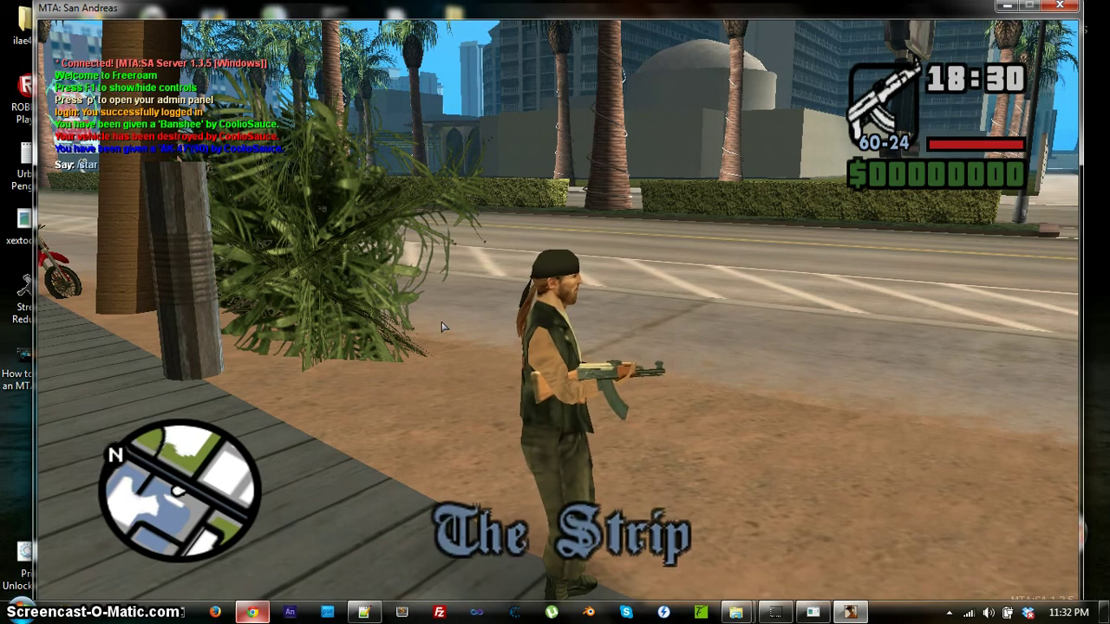
{"action": "type", "text": "t editor"}
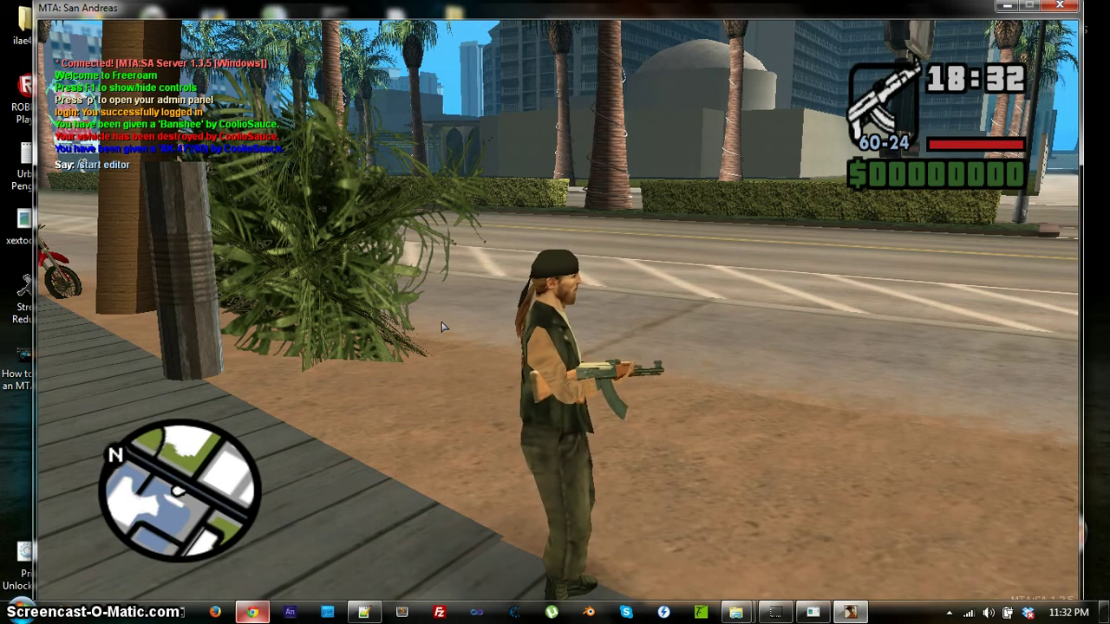
{"action": "key", "text": "Return"}
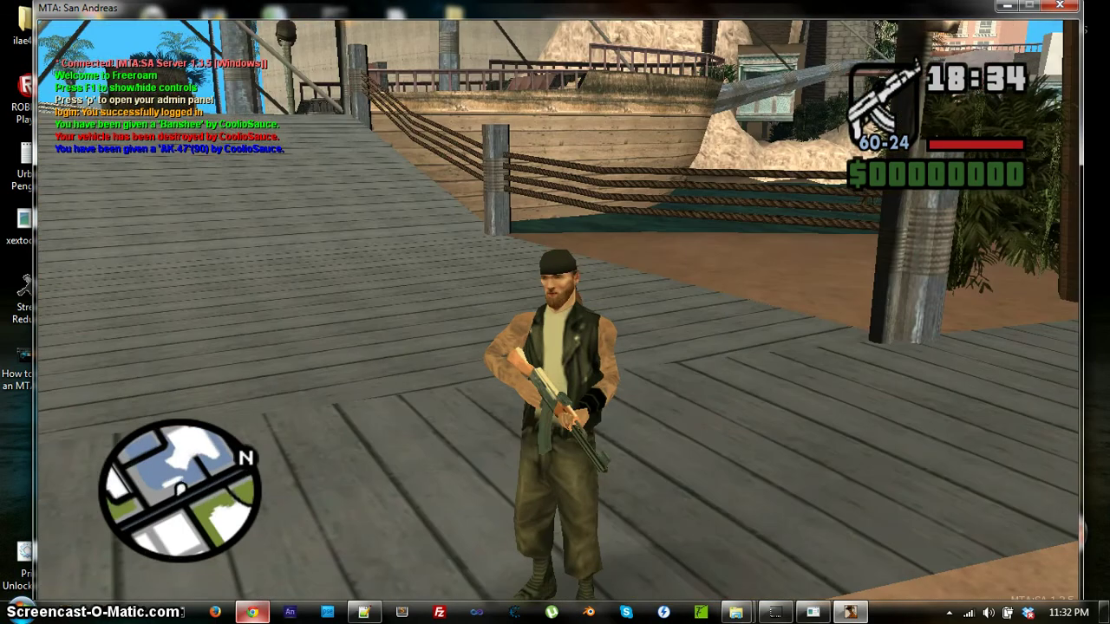
{"action": "key", "text": "w"}
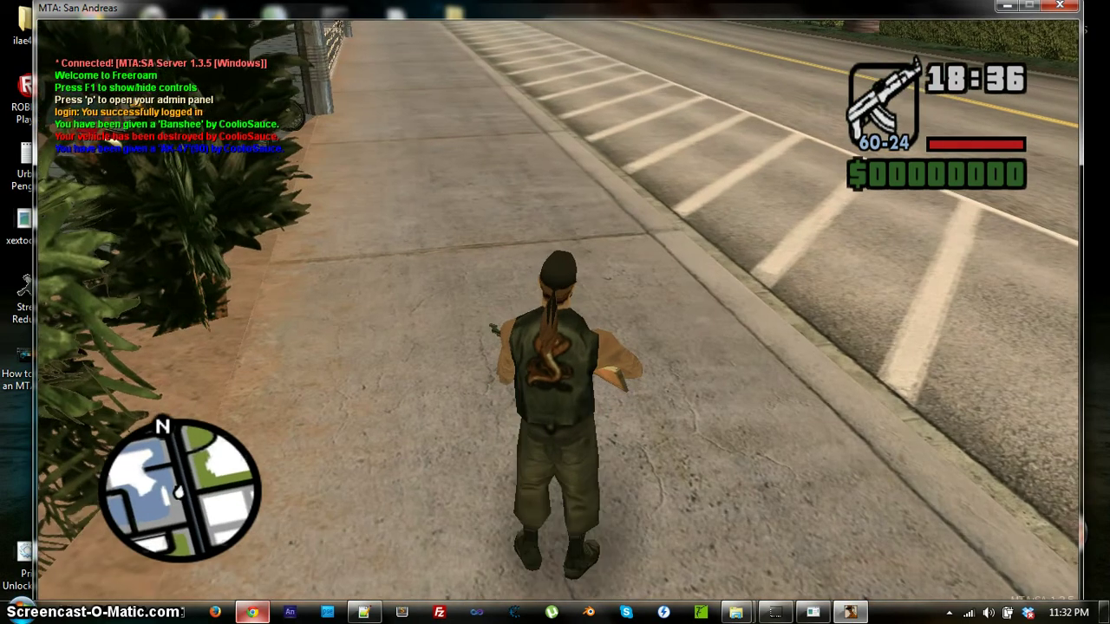
{"action": "key", "text": "Escape"}
{"action": "left_click", "coordinate": [813, 613]}
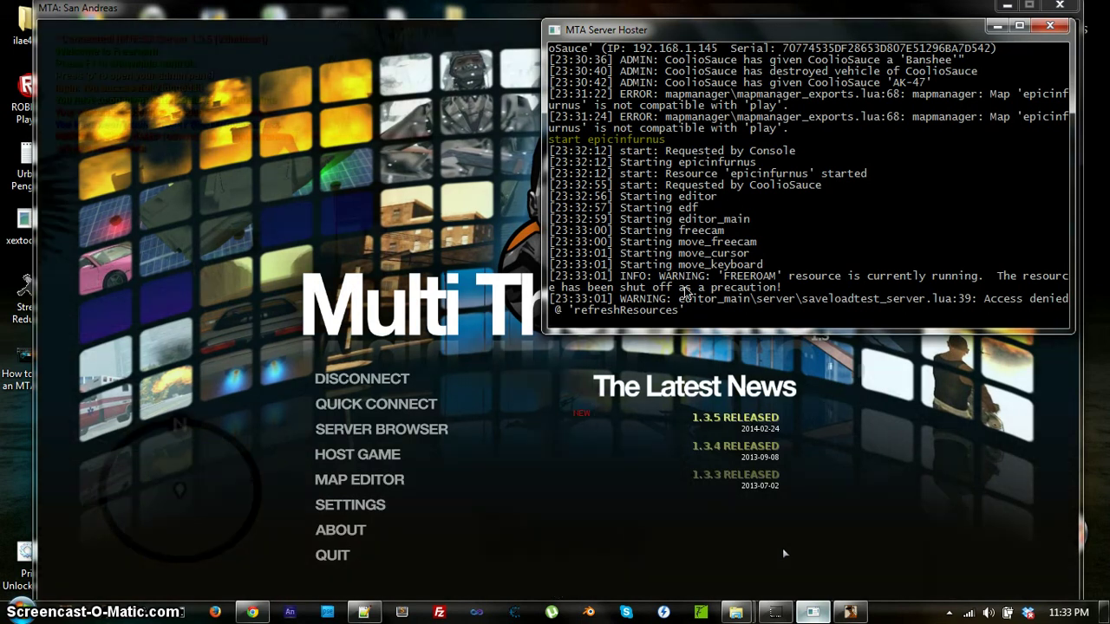
Type 'starstasdasd' into the console input, delete the last character, and return to the game.
{"action": "type", "text": "starstasdasd"}
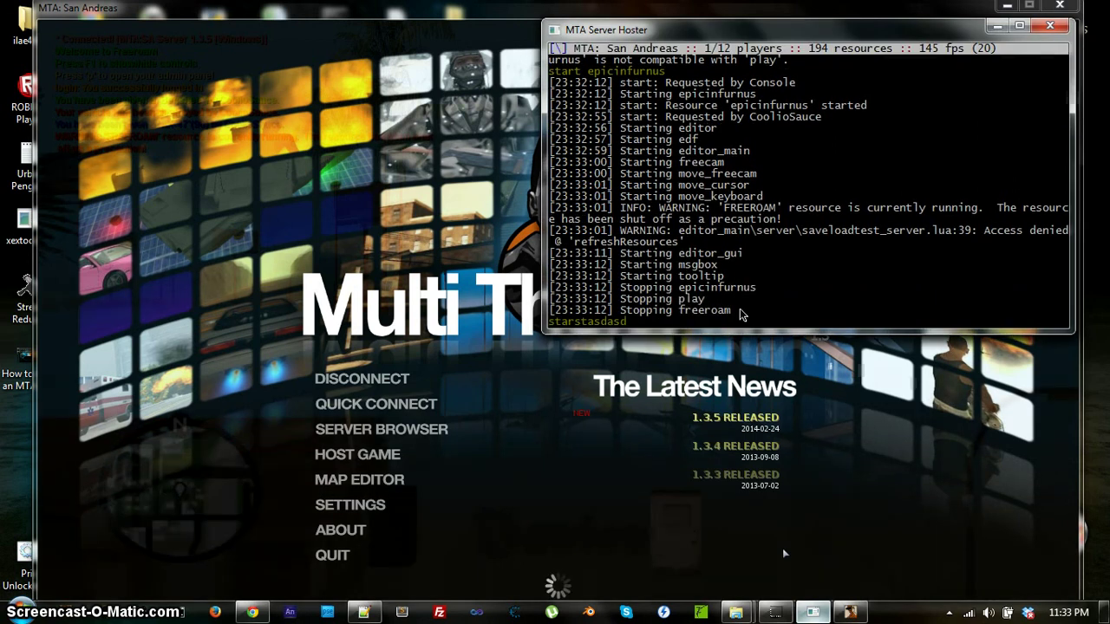
{"action": "key", "text": "BackSpace"}
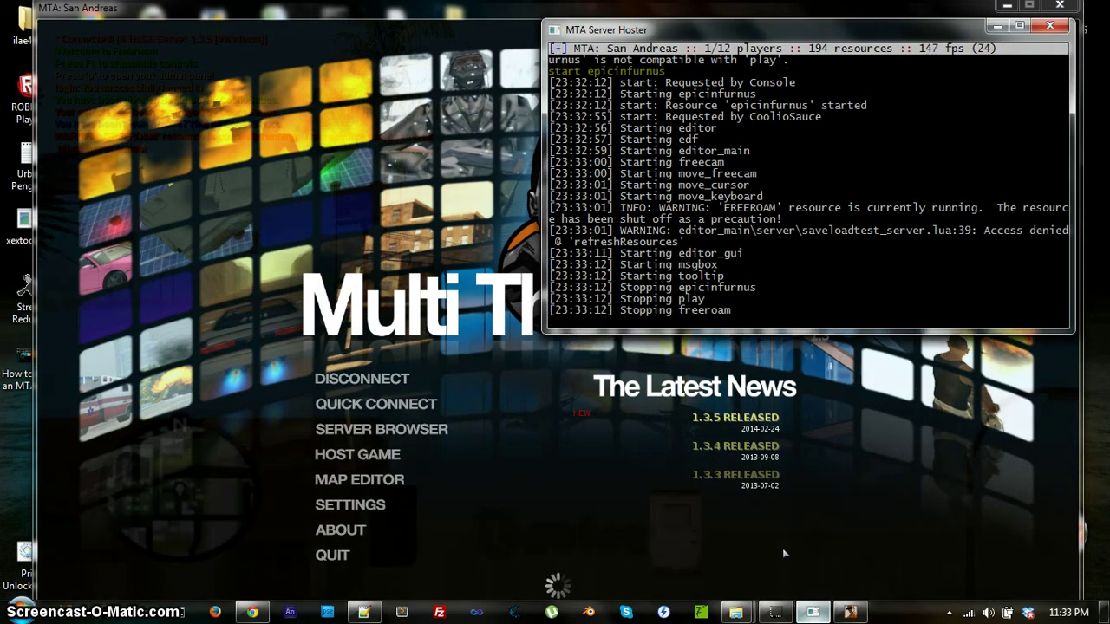
{"action": "left_click", "coordinate": [234, 193]}
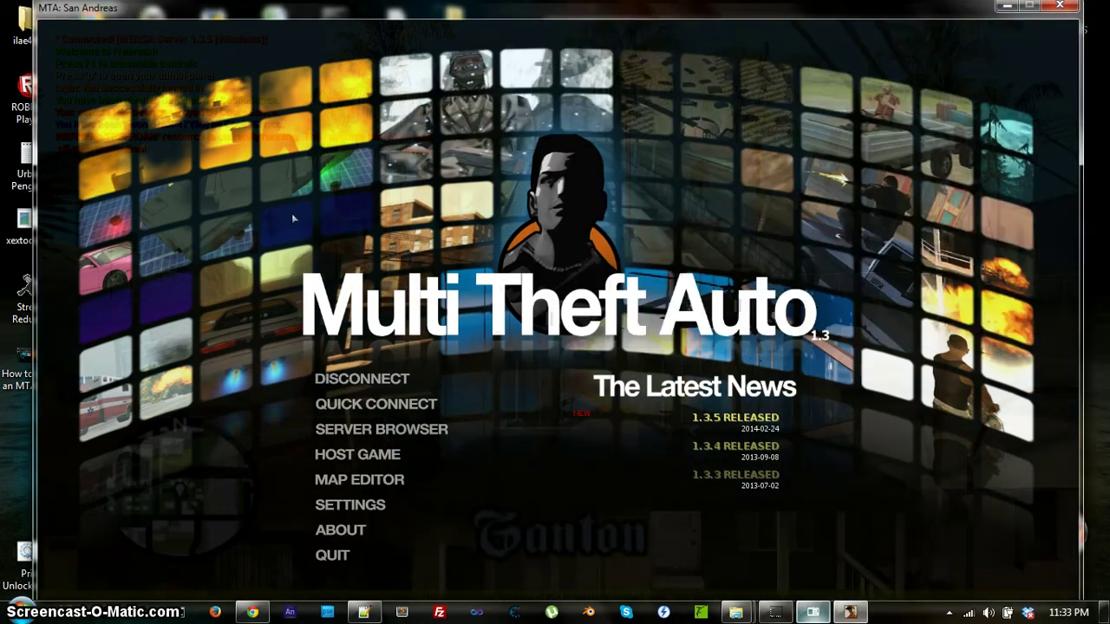
Resume the editor and fly the camera around the parked car and into the garage's weapon shelf.
{"action": "key", "text": "Escape"}
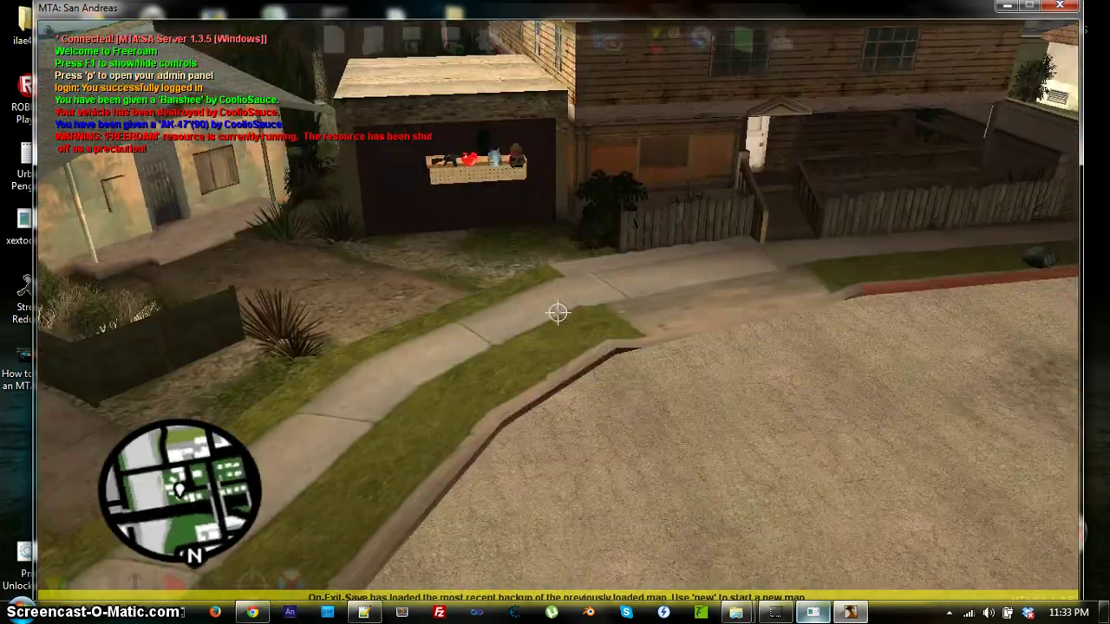
{"action": "key", "text": "w"}
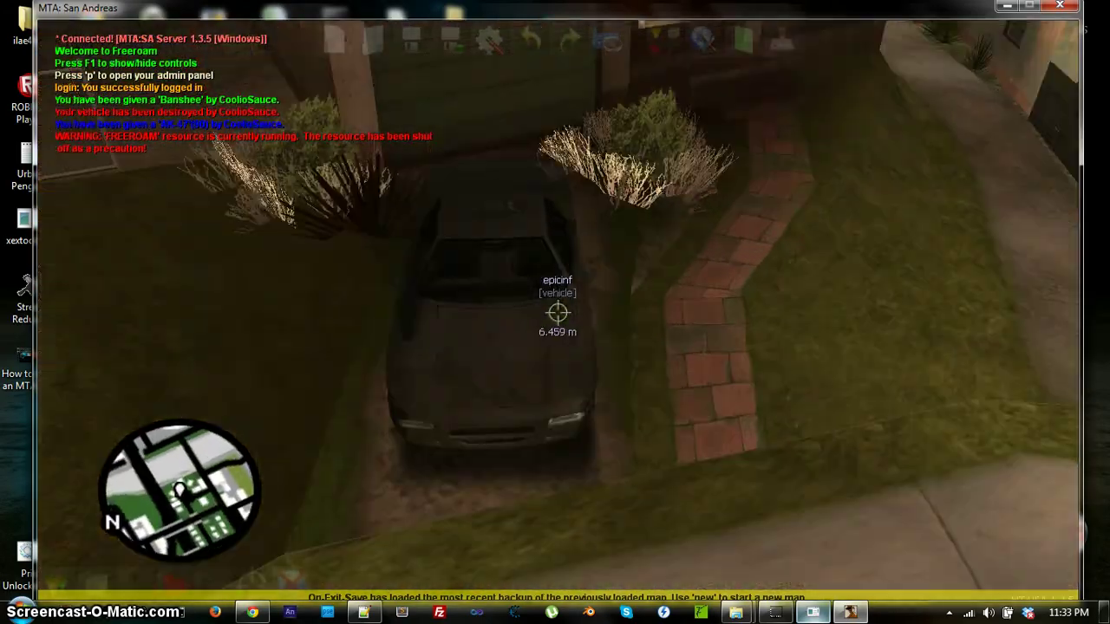
{"action": "key", "text": "s"}
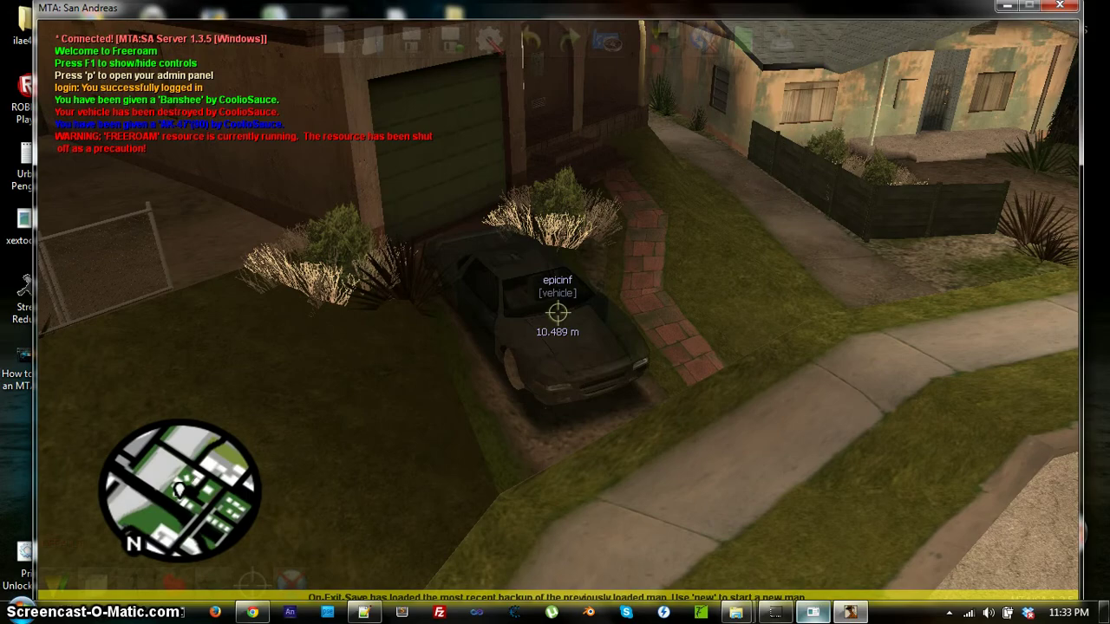
{"action": "key", "text": "w"}
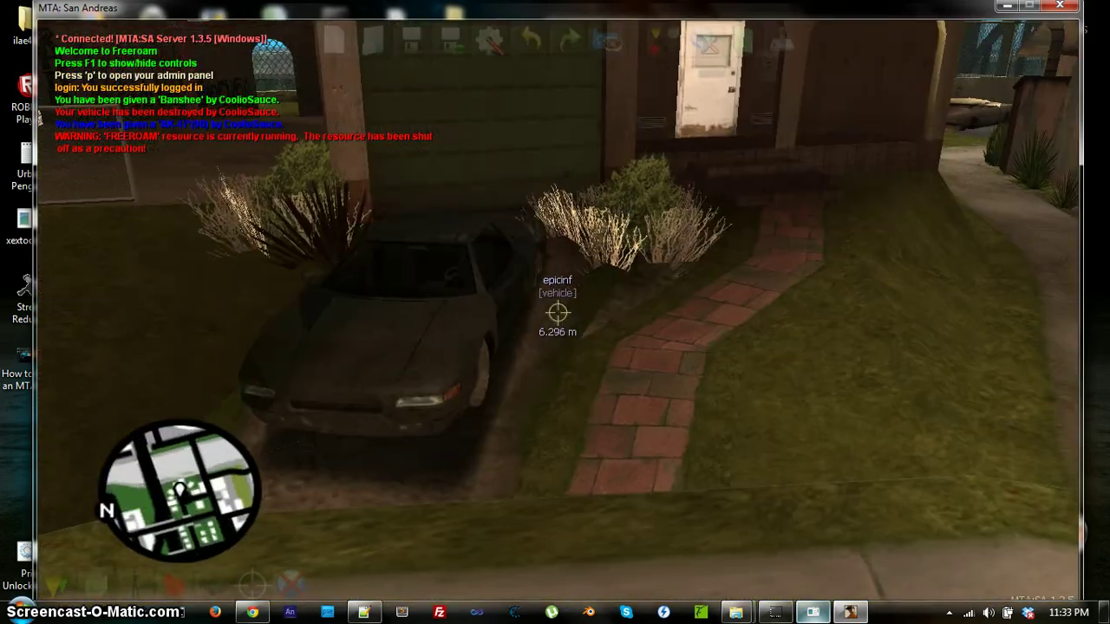
{"action": "key", "text": "w"}
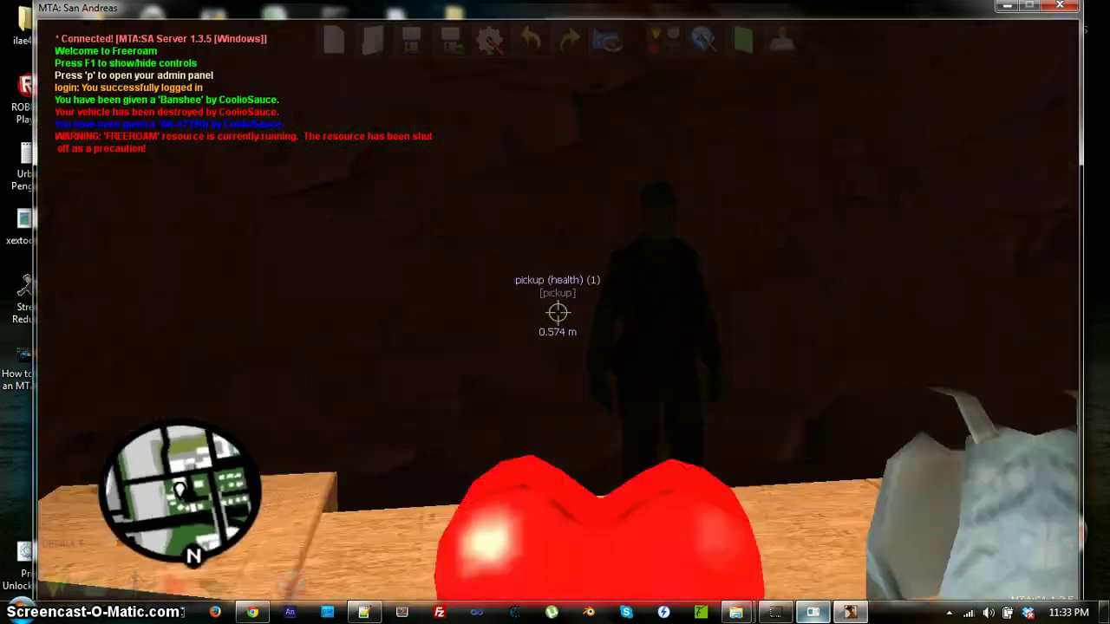
{"action": "key", "text": "s"}
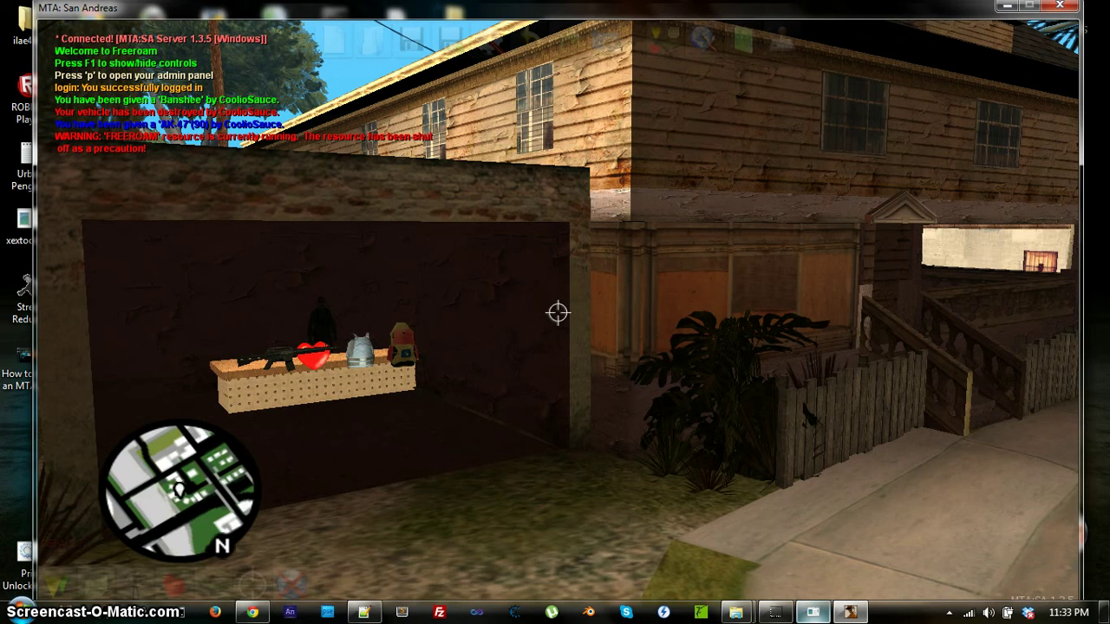
Look around the street once more, then reopen the main menu and bring up the server console.
{"action": "key", "text": "Escape"}
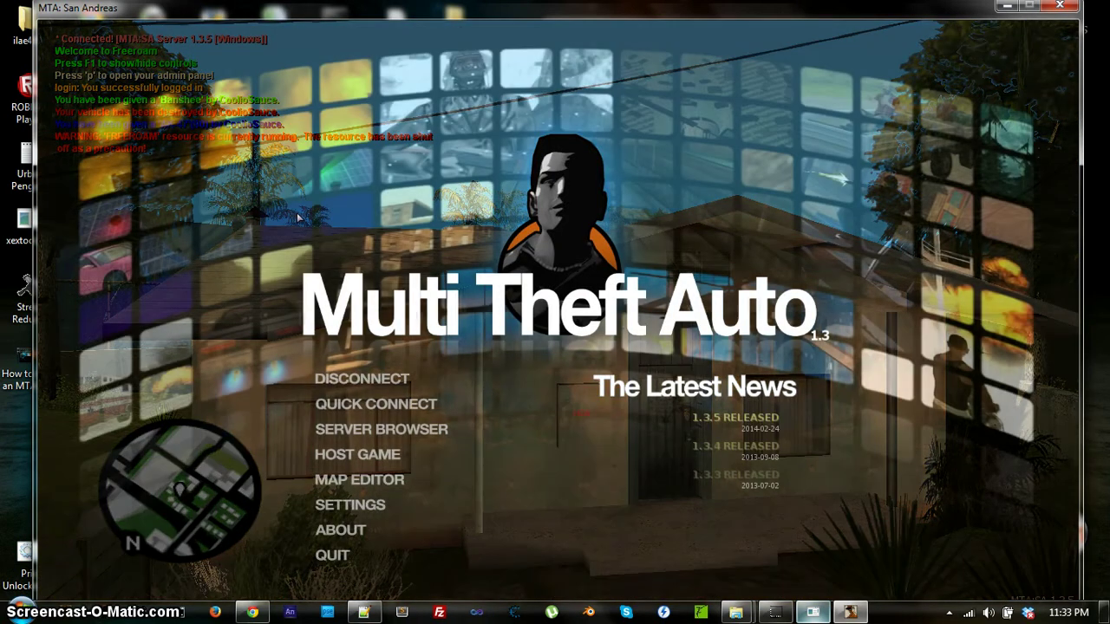
{"action": "key", "text": "Escape"}
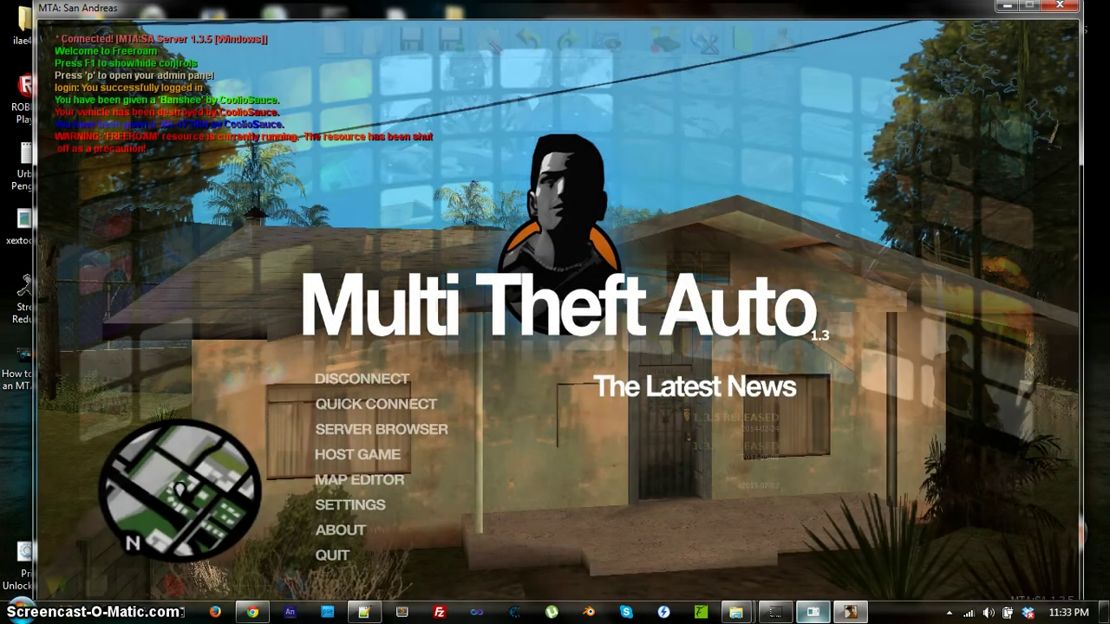
{"action": "mouse_move", "coordinate": [558, 312]}
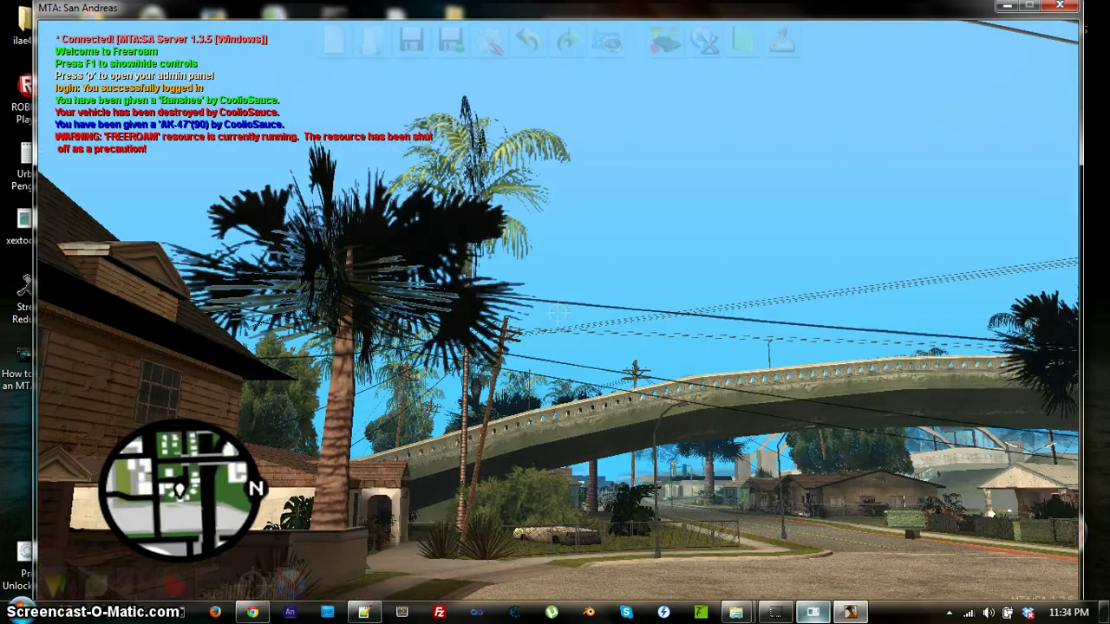
{"action": "key", "text": "Escape"}
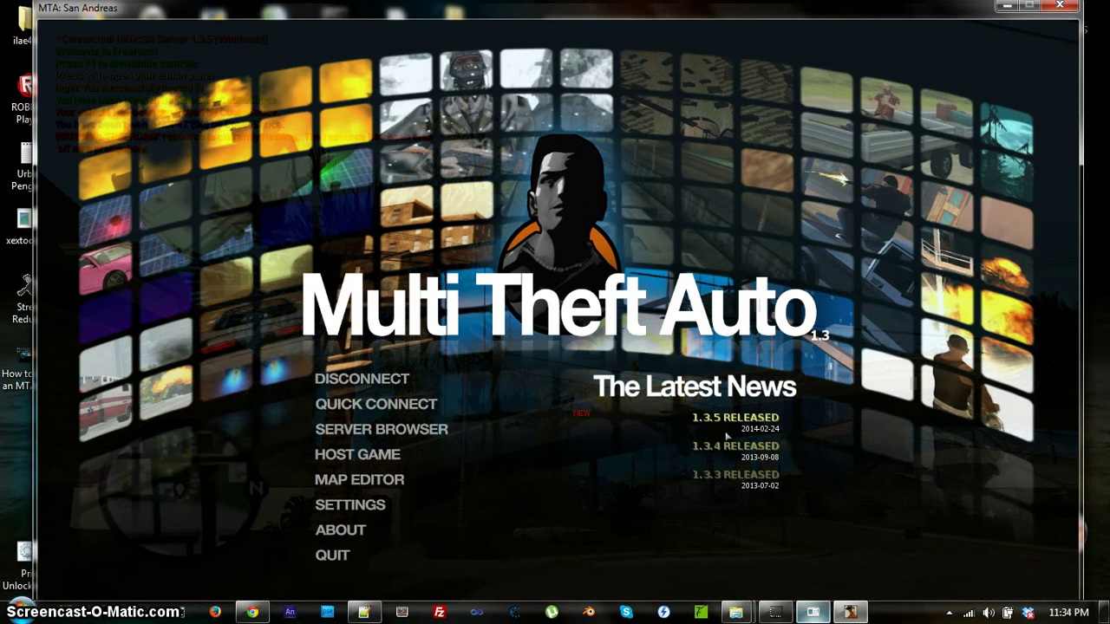
{"action": "left_click", "coordinate": [813, 613]}
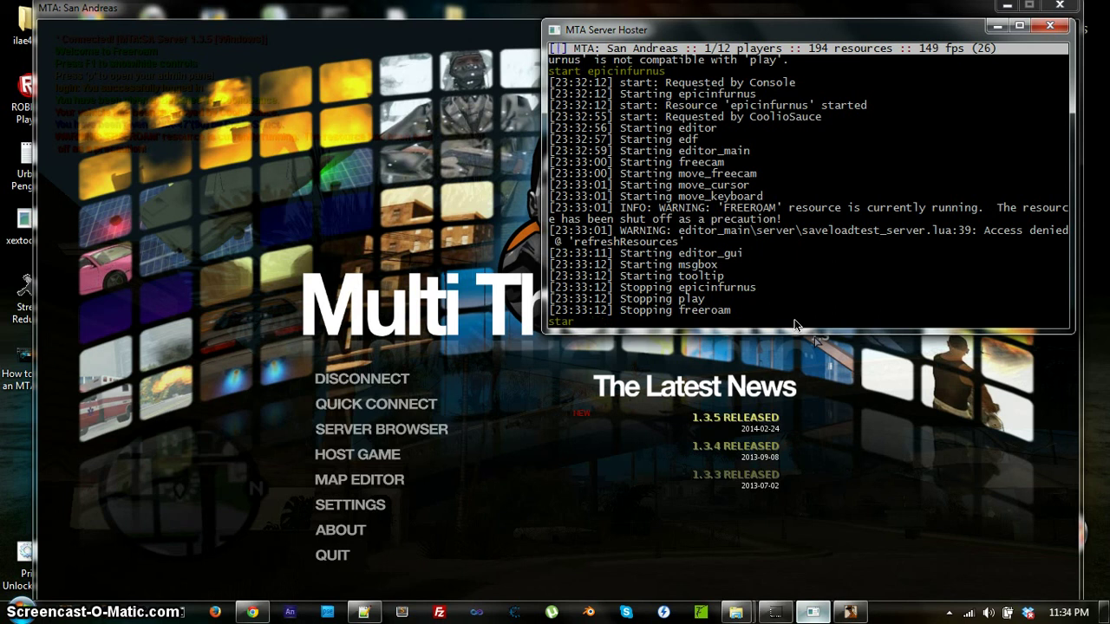
Finish and run 'start play' in the console, then check the houses in game.
{"action": "type", "text": "ay"}
{"action": "key", "text": "Return"}
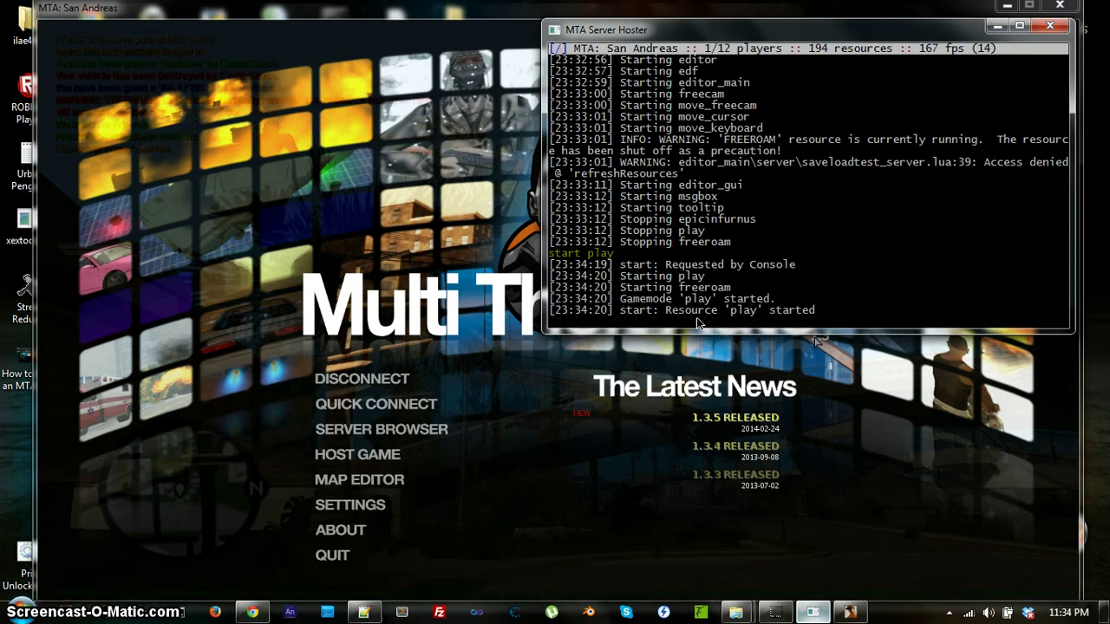
{"action": "left_click", "coordinate": [819, 343]}
{"action": "key", "text": "Escape"}
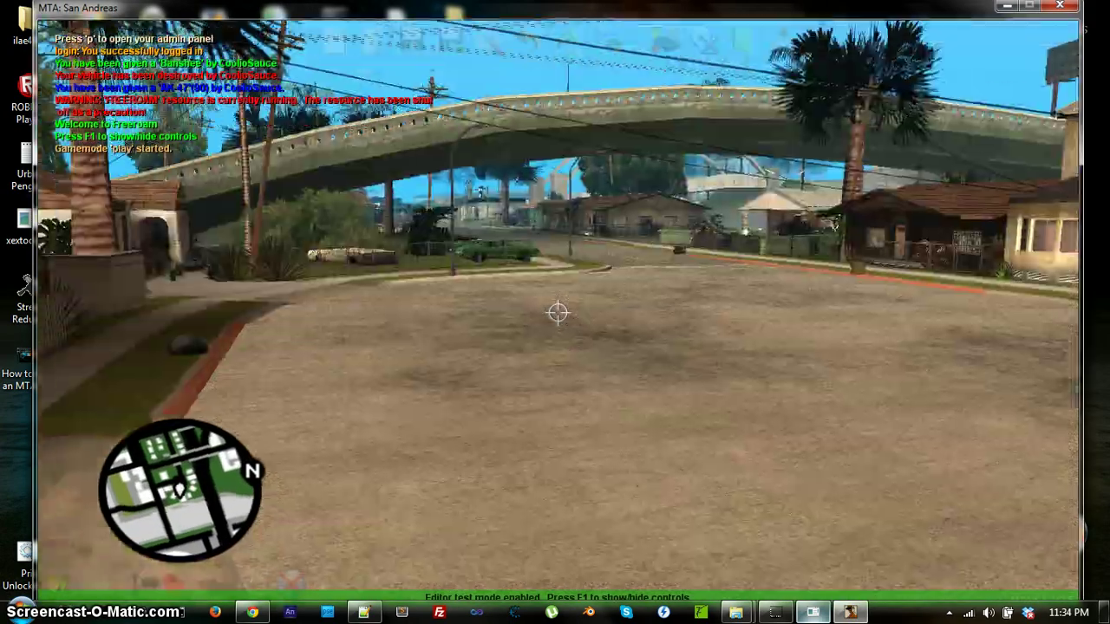
{"action": "key", "text": "w"}
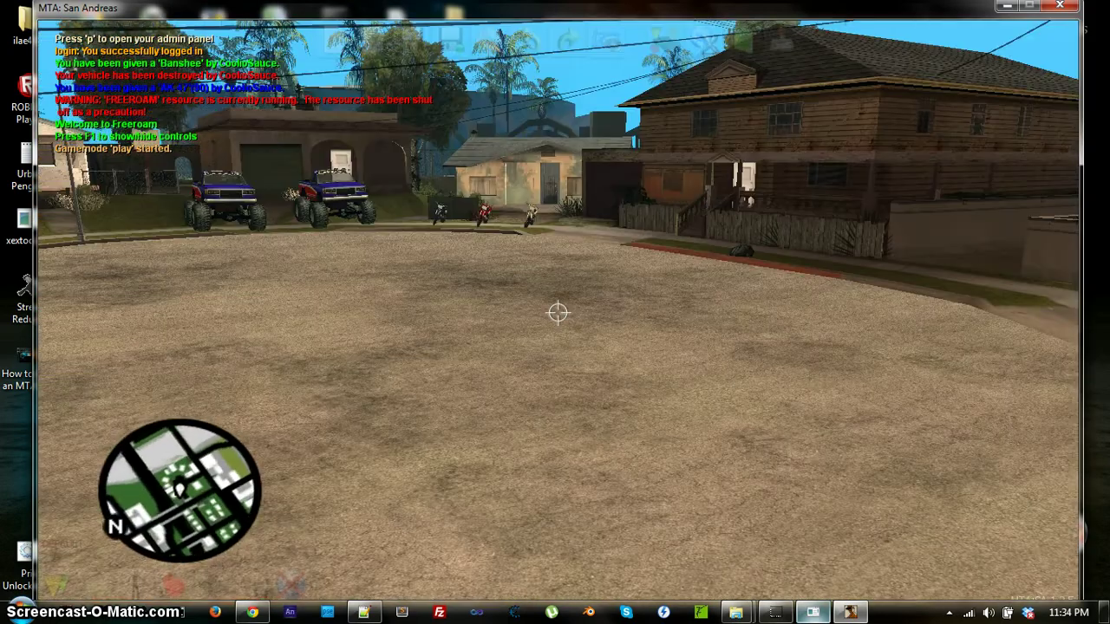
{"action": "key", "text": "Escape"}
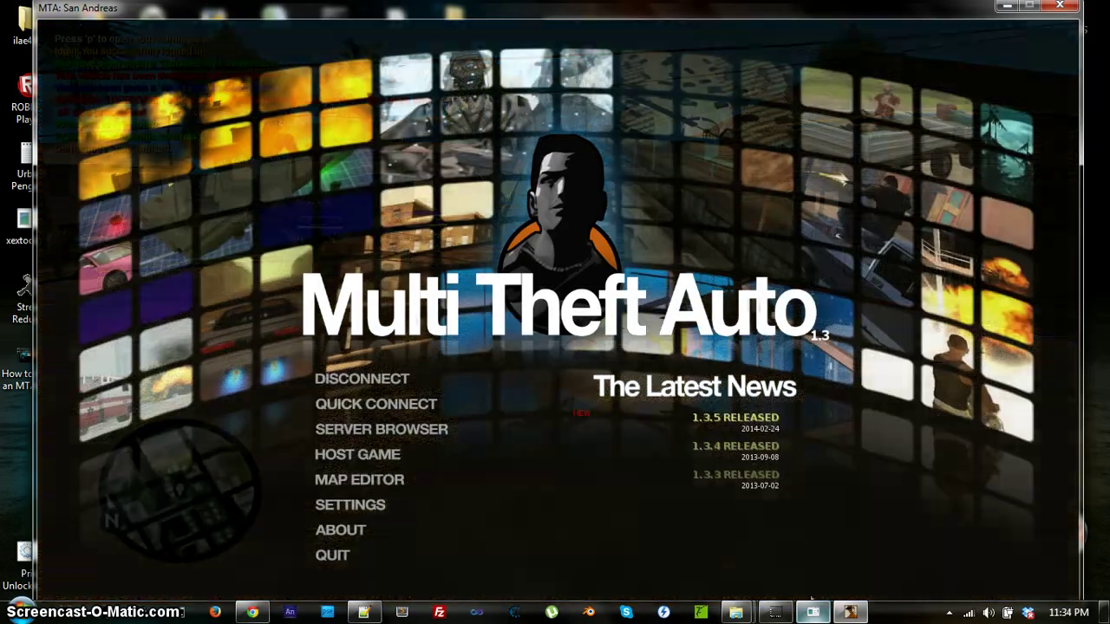
Run 'stop editor' in the server console and resume play in the game.
{"action": "left_click", "coordinate": [811, 612]}
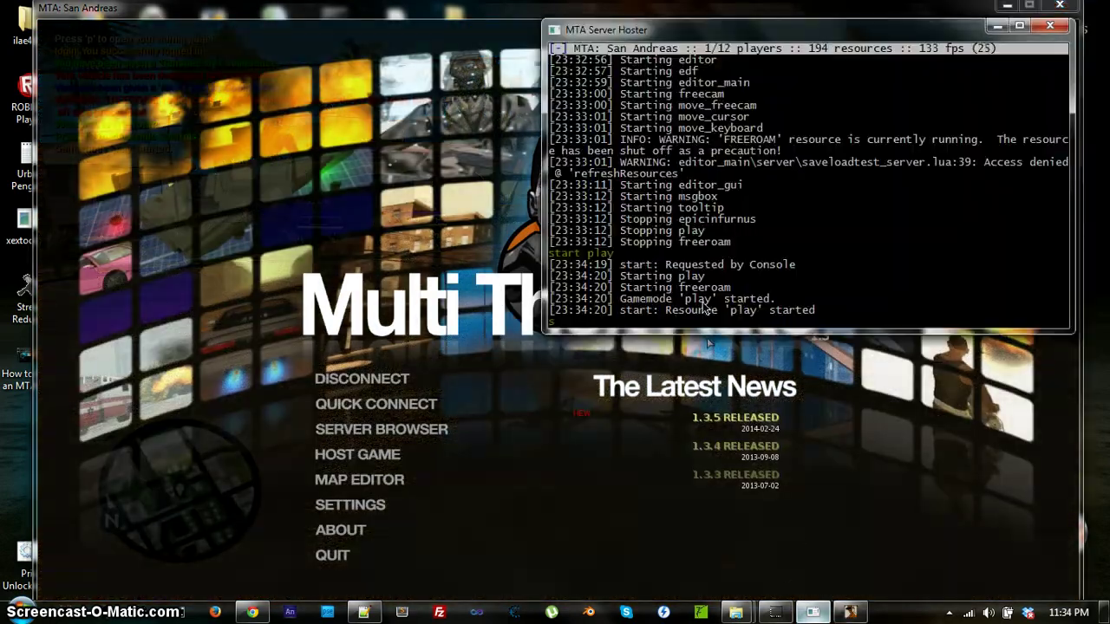
{"action": "type", "text": "stop editor"}
{"action": "key", "text": "Return"}
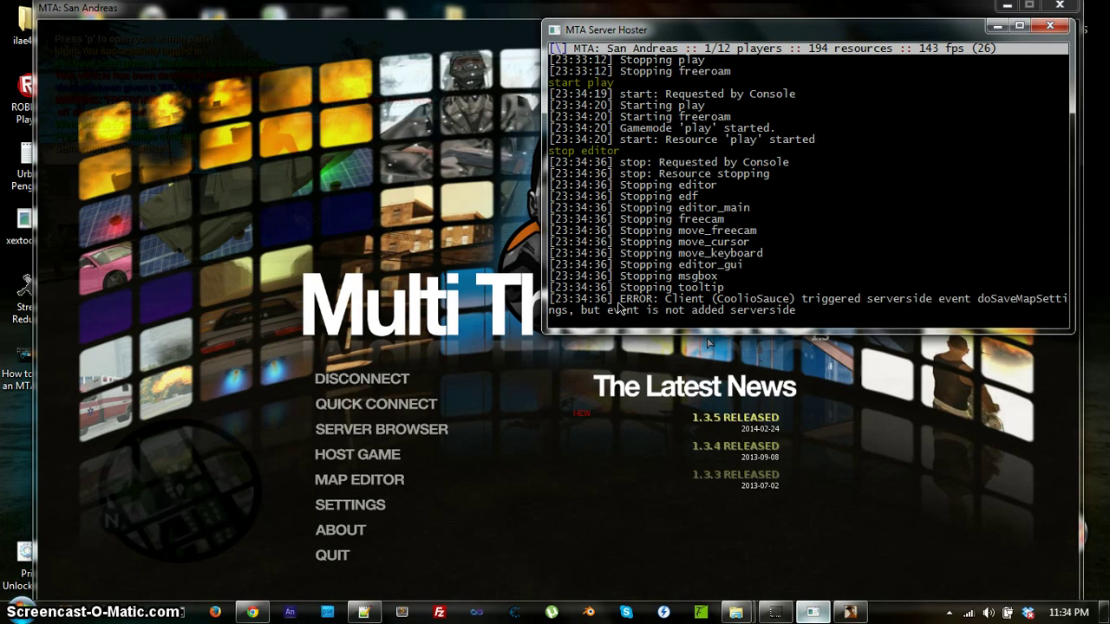
{"action": "key", "text": "alt+Tab"}
{"action": "key", "text": "Escape"}
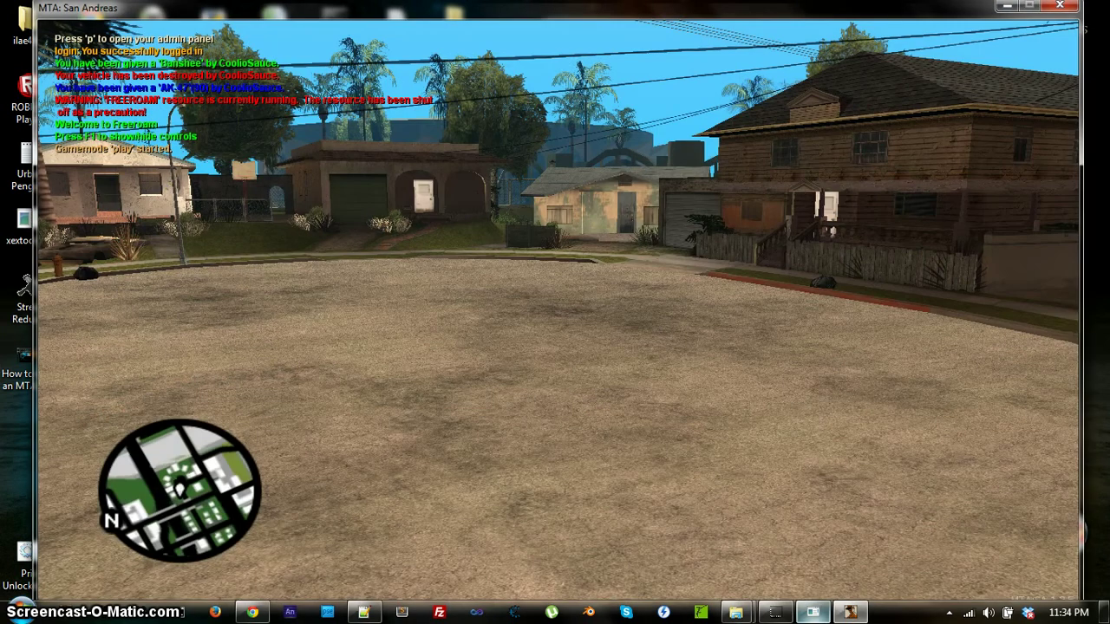
In game chat, stop the edit resource and start play, after a mistyped 'start hay'.
{"action": "type", "text": "t"}
{"action": "type", "text": "/stop"}
{"action": "type", "text": " edit"}
{"action": "key", "text": "Return"}
{"action": "type", "text": "t/start hay"}
{"action": "key", "text": "Return"}
{"action": "type", "text": "t/"}
{"action": "type", "text": "start play"}
{"action": "key", "text": "Return"}
In the server console, start play, stop it, then start it again.
{"action": "key", "text": "Escape"}
{"action": "left_click", "coordinate": [822, 617]}
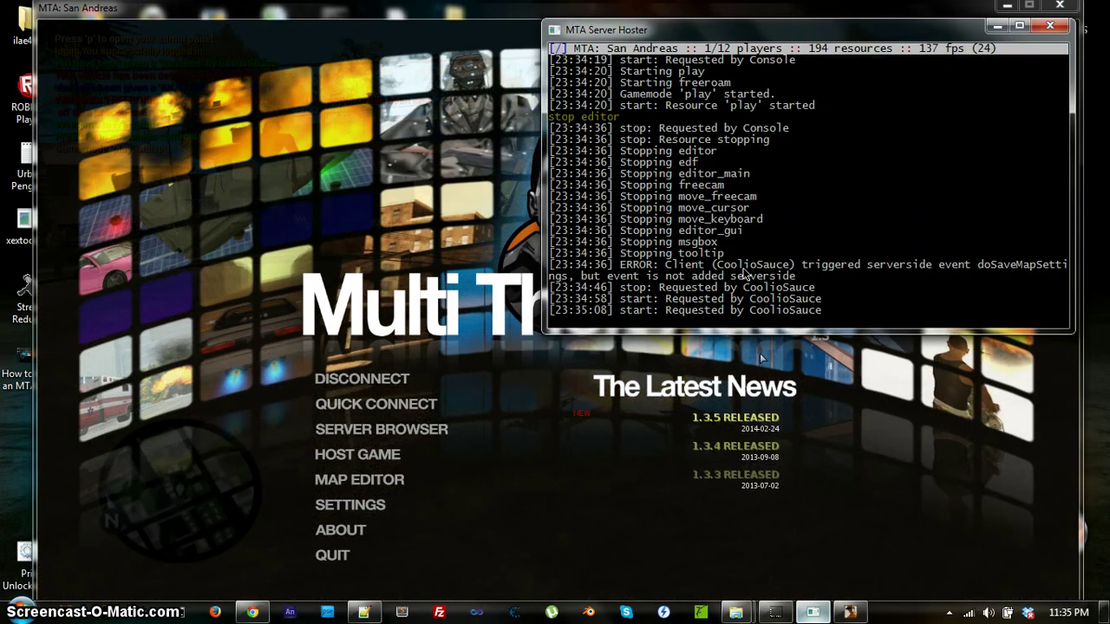
{"action": "type", "text": "start play"}
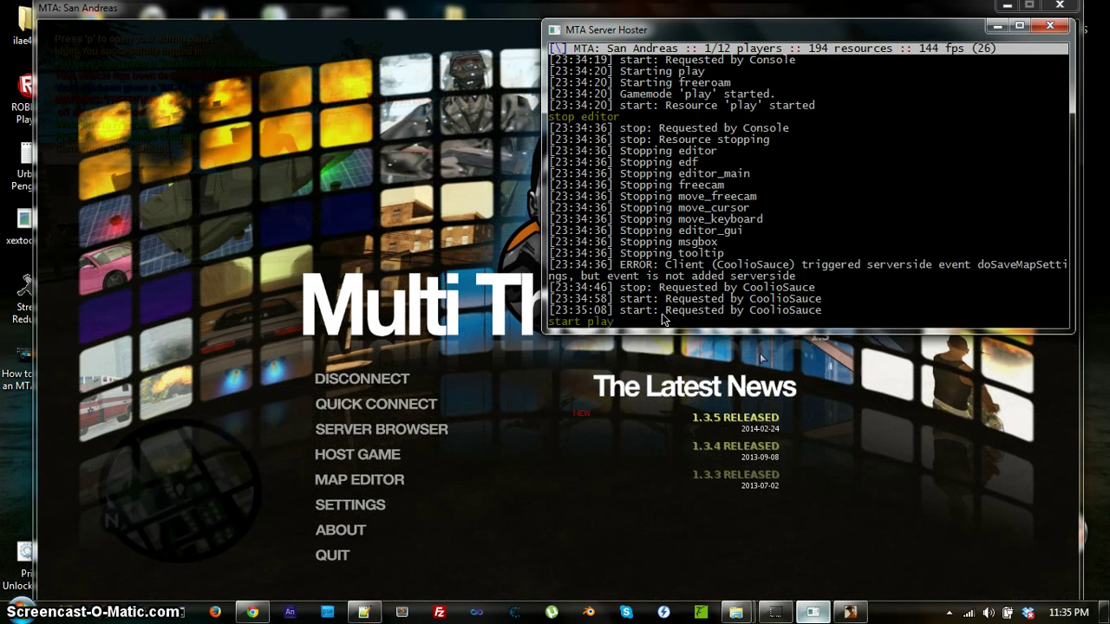
{"action": "key", "text": "Return"}
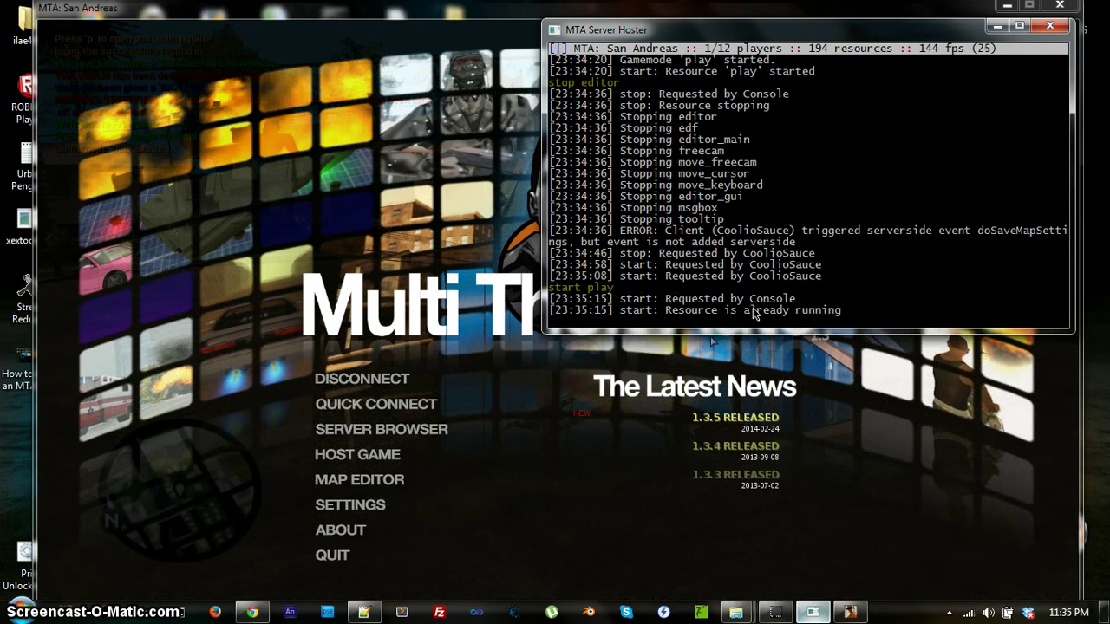
{"action": "type", "text": "stp"}
{"action": "type", "text": "op"}
{"action": "type", "text": " play"}
{"action": "key", "text": "Return"}
{"action": "type", "text": "start pl"}
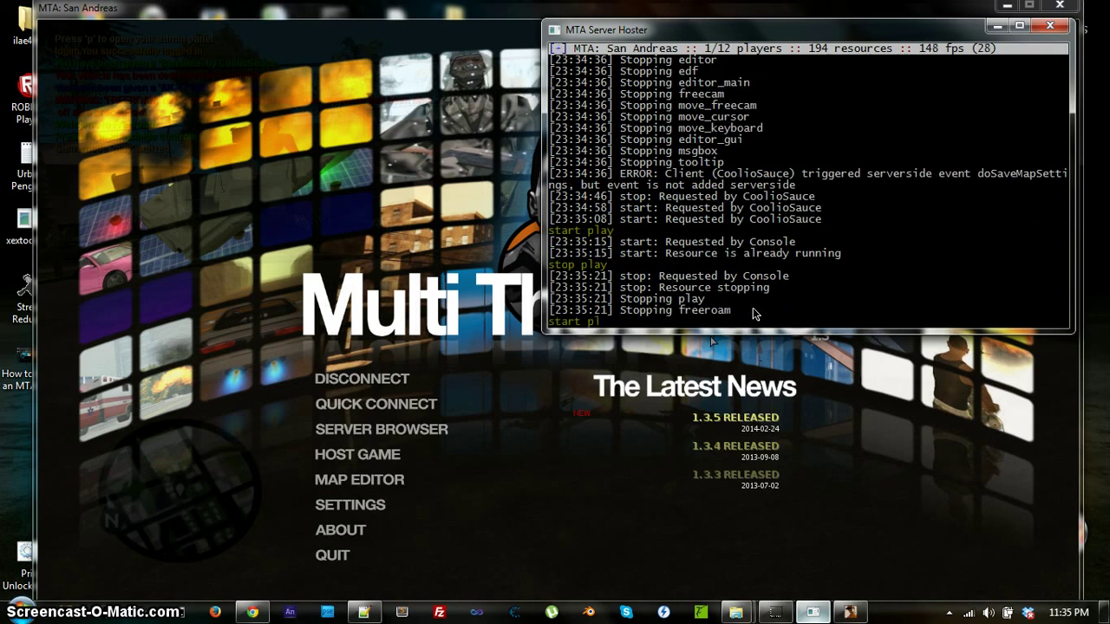
{"action": "type", "text": "ay"}
{"action": "key", "text": "Return"}
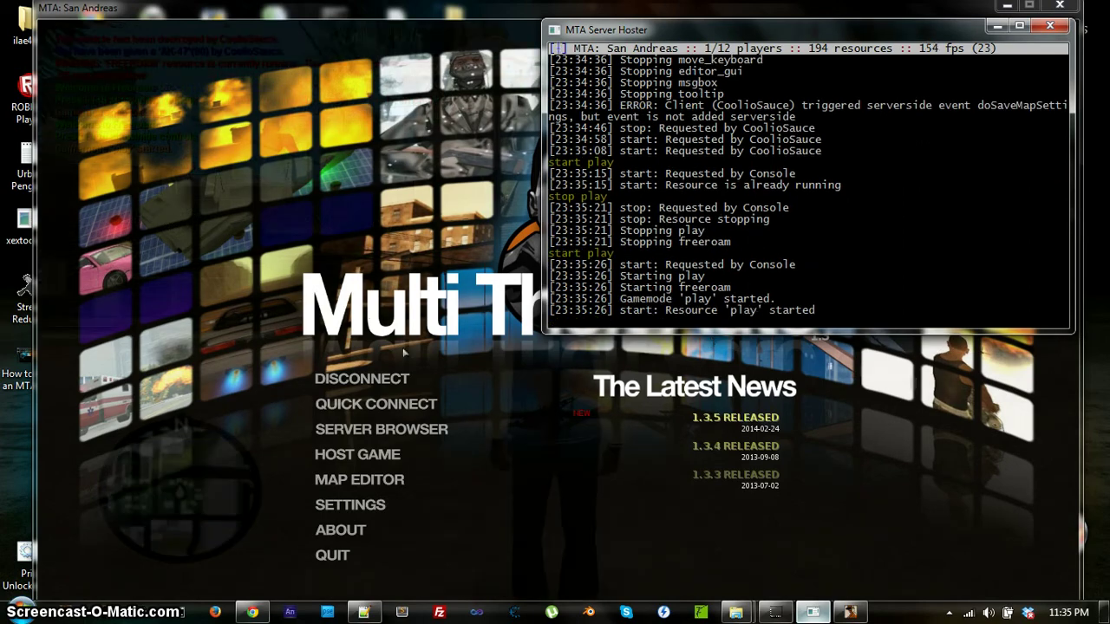
Resume play toward the monster trucks and send 'start epic' in chat.
{"action": "left_click", "coordinate": [373, 324]}
{"action": "key", "text": "w"}
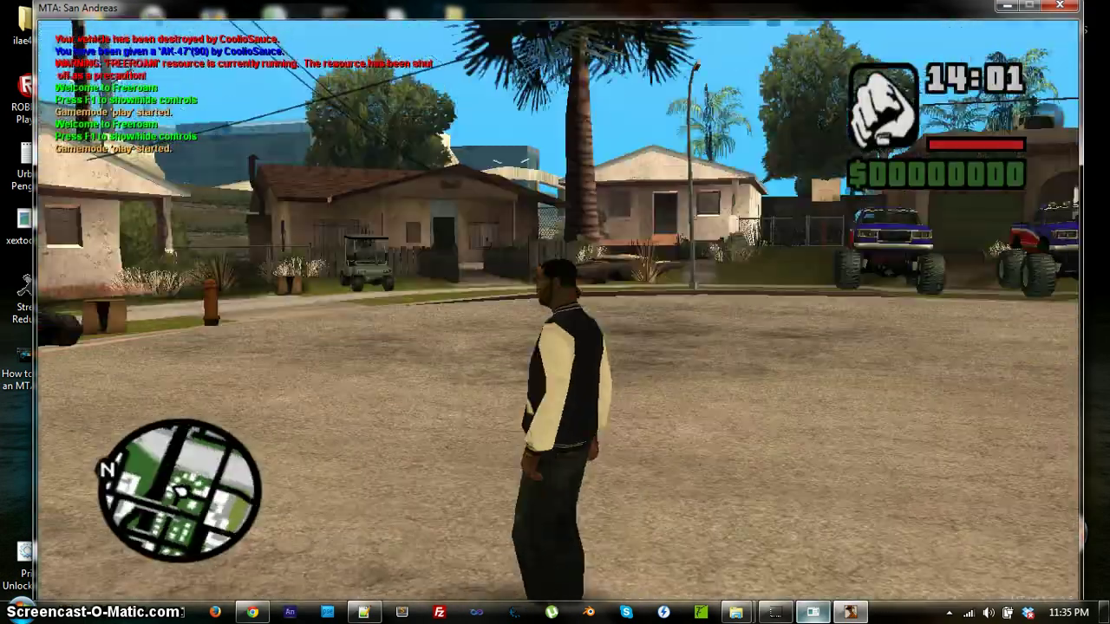
{"action": "key", "text": "a"}
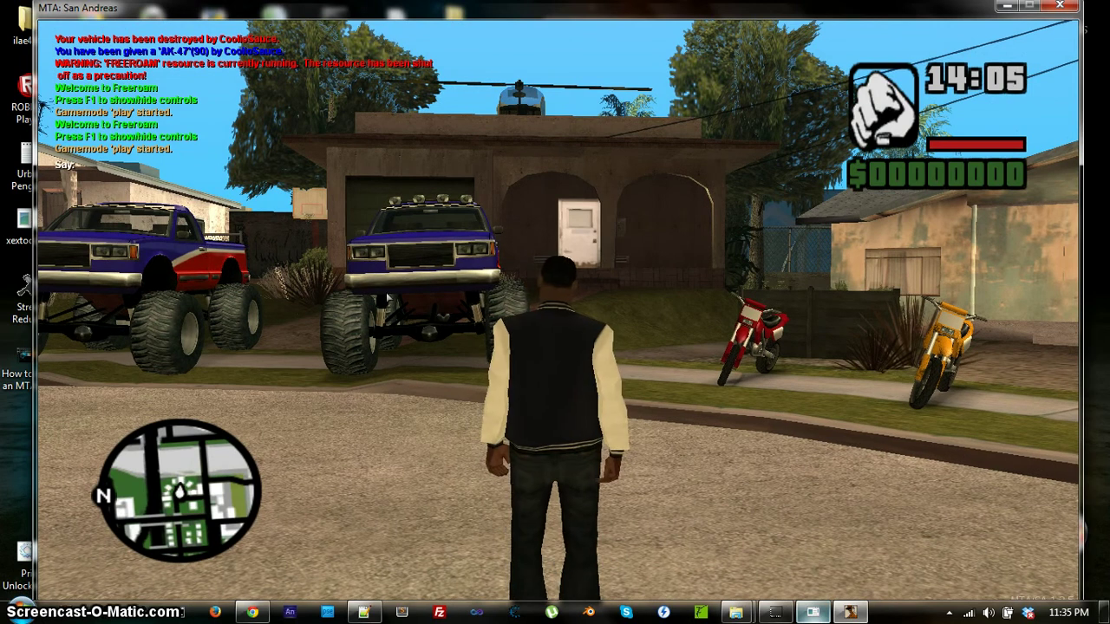
{"action": "key", "text": "t"}
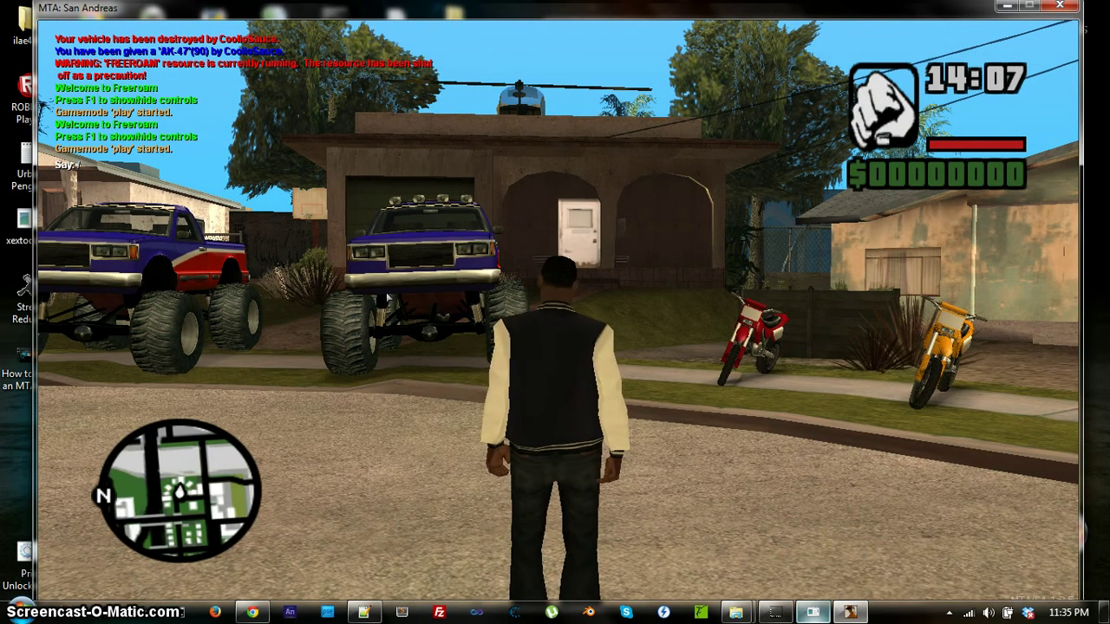
{"action": "type", "text": "sta"}
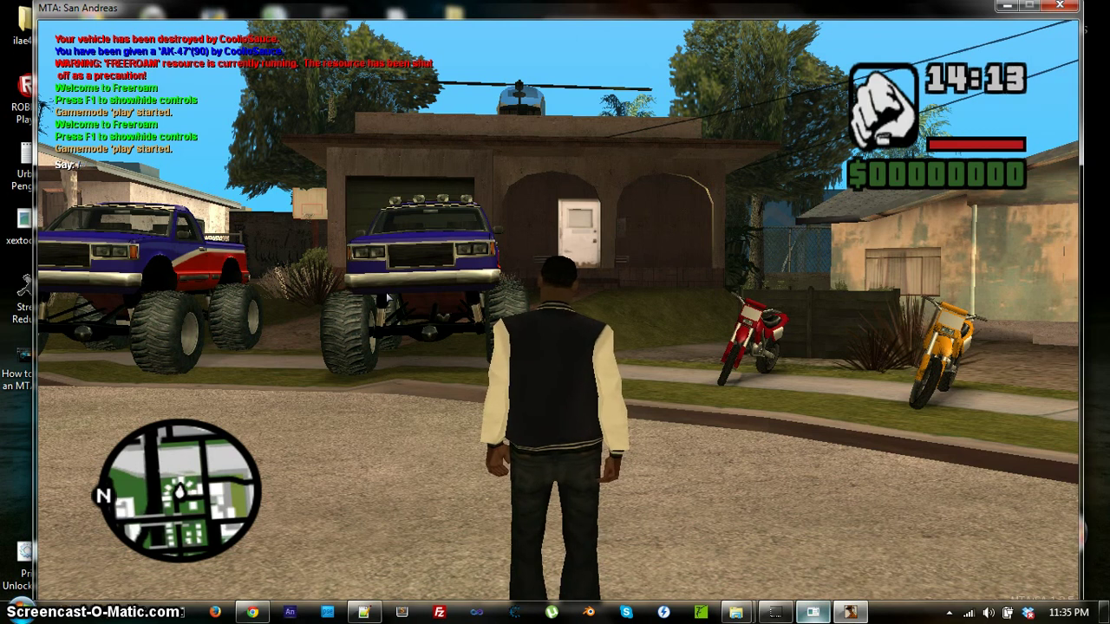
{"action": "type", "text": "rt"}
{"action": "type", "text": "epicinfurn"}
{"action": "key", "text": "Return"}
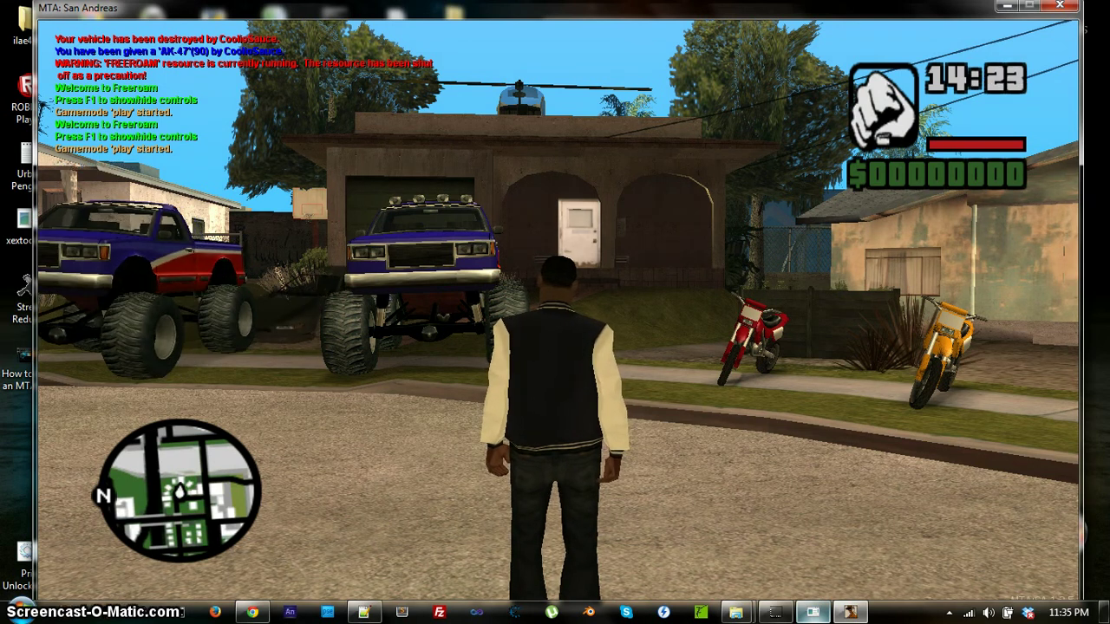
{"action": "key", "text": "w"}
Run past the monster trucks to the garage counter, collect the rifle, health and armour, and equip the rifle.
{"action": "key", "text": "w"}
{"action": "key", "text": "f"}
{"action": "key", "text": "w"}
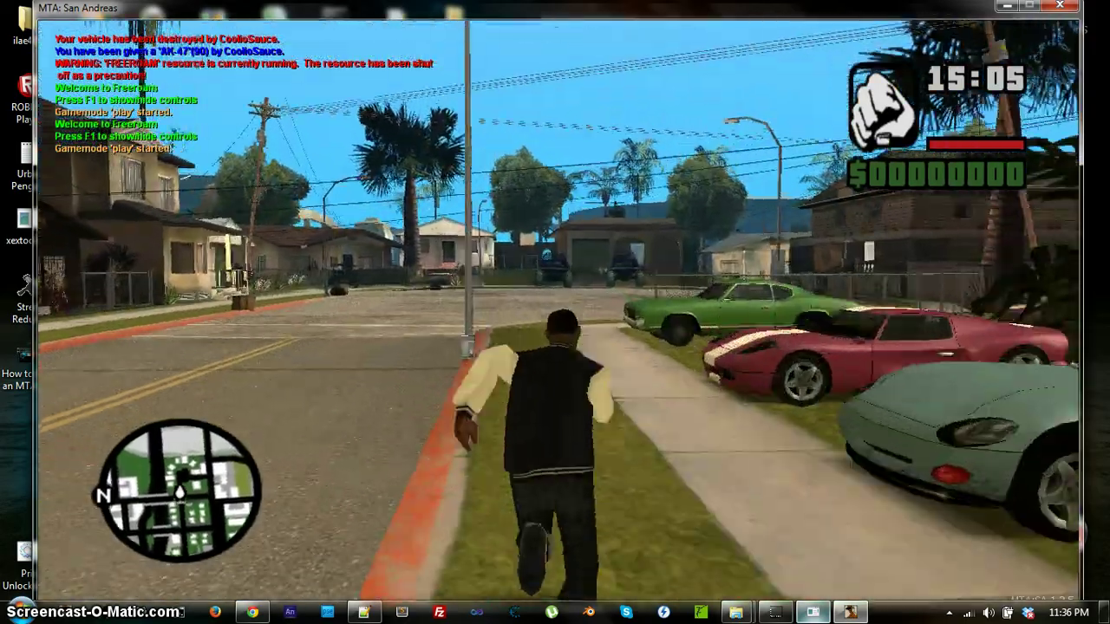
{"action": "key", "text": "w"}
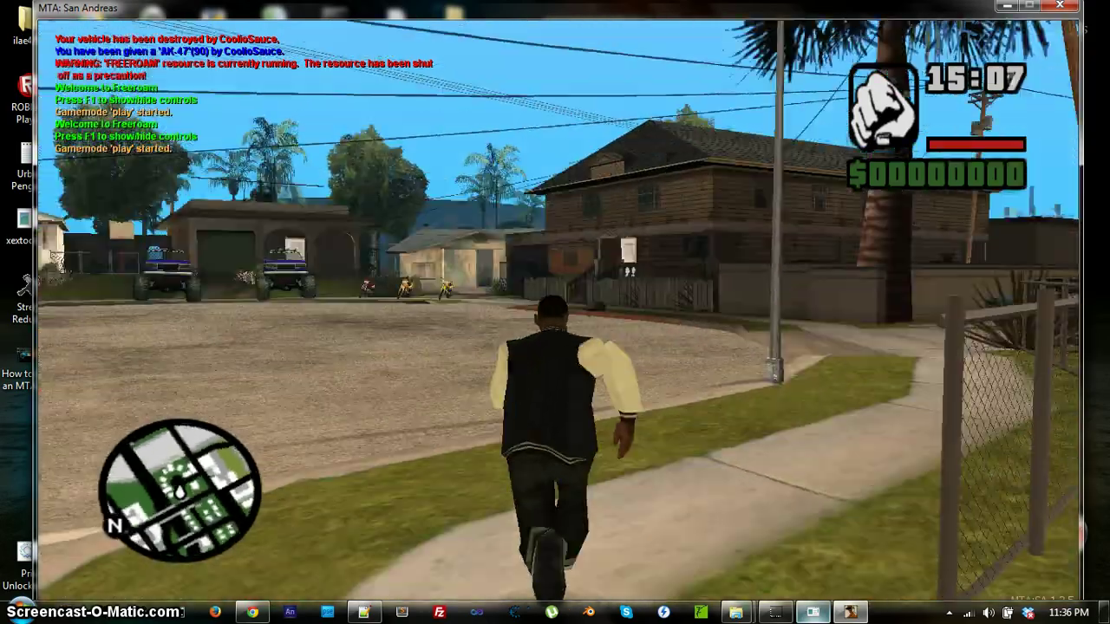
{"action": "key", "text": "w"}
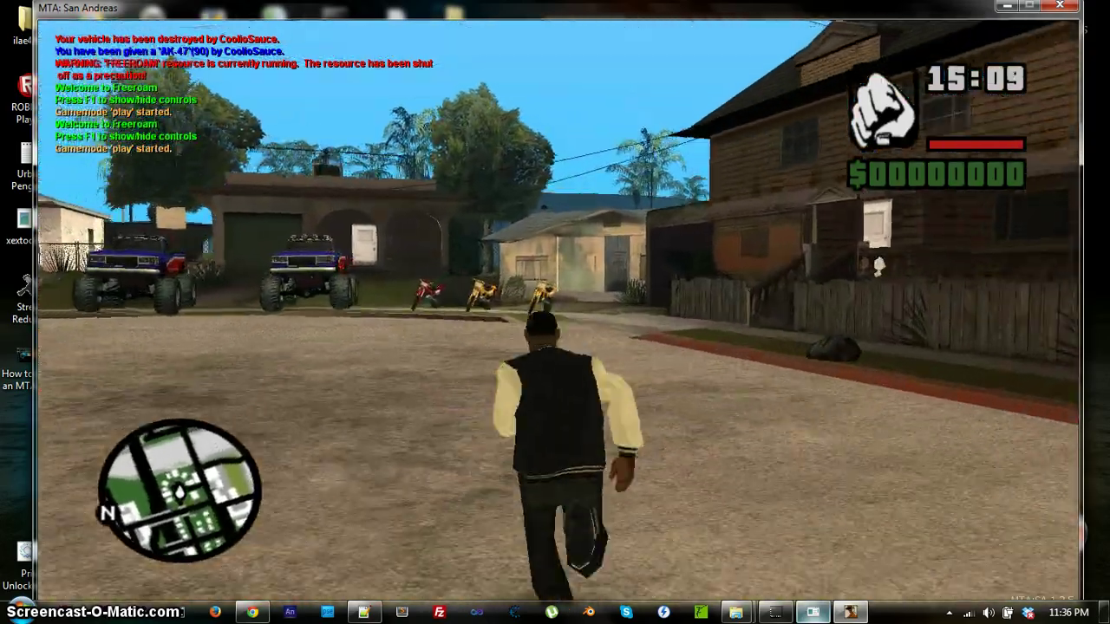
{"action": "key", "text": "w"}
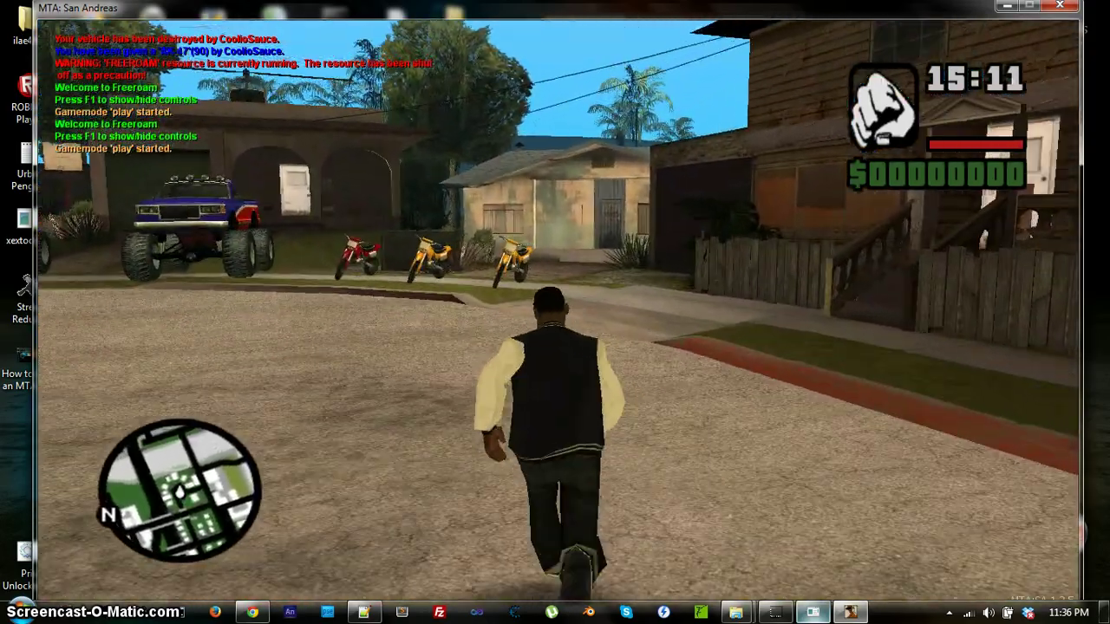
{"action": "key", "text": "w"}
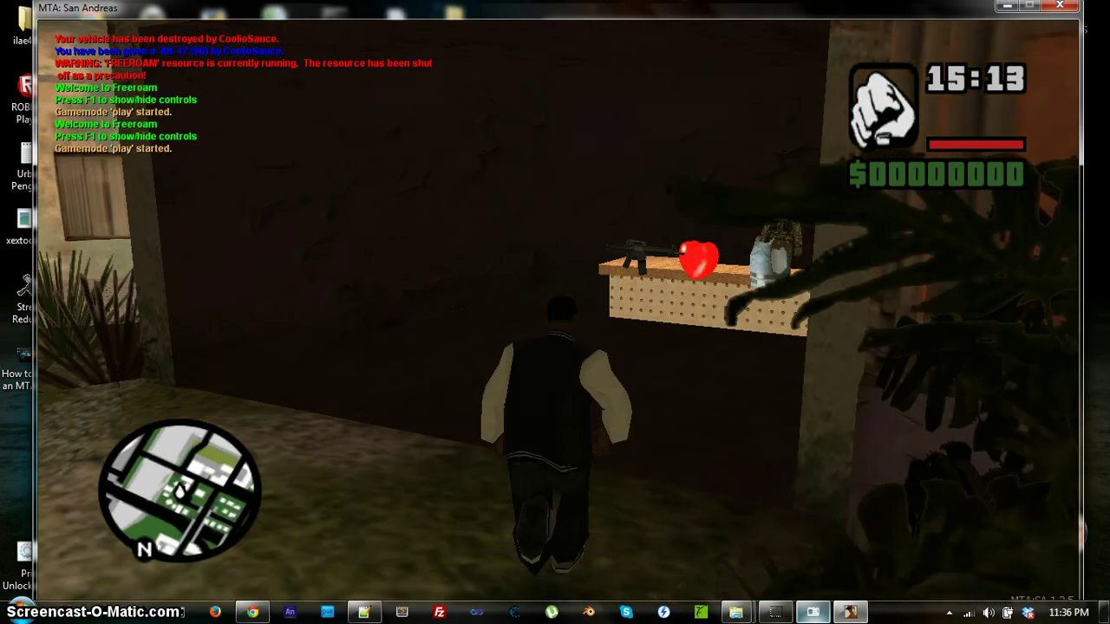
{"action": "key", "text": "w"}
{"action": "key", "text": "w"}
{"action": "scroll", "coordinate": [555, 312], "scroll_direction": "down", "scroll_amount": 1}
{"action": "key", "text": "w"}
{"action": "key", "text": "w"}
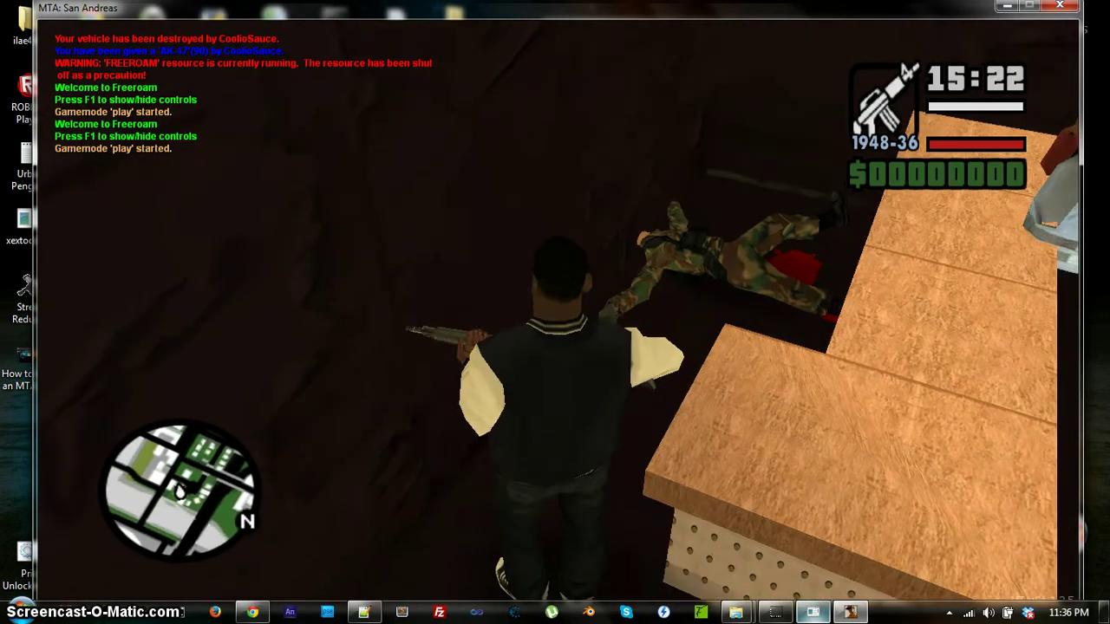
Roam the counter and street, grab another rifle, then bring up the main menu.
{"action": "key", "text": "w"}
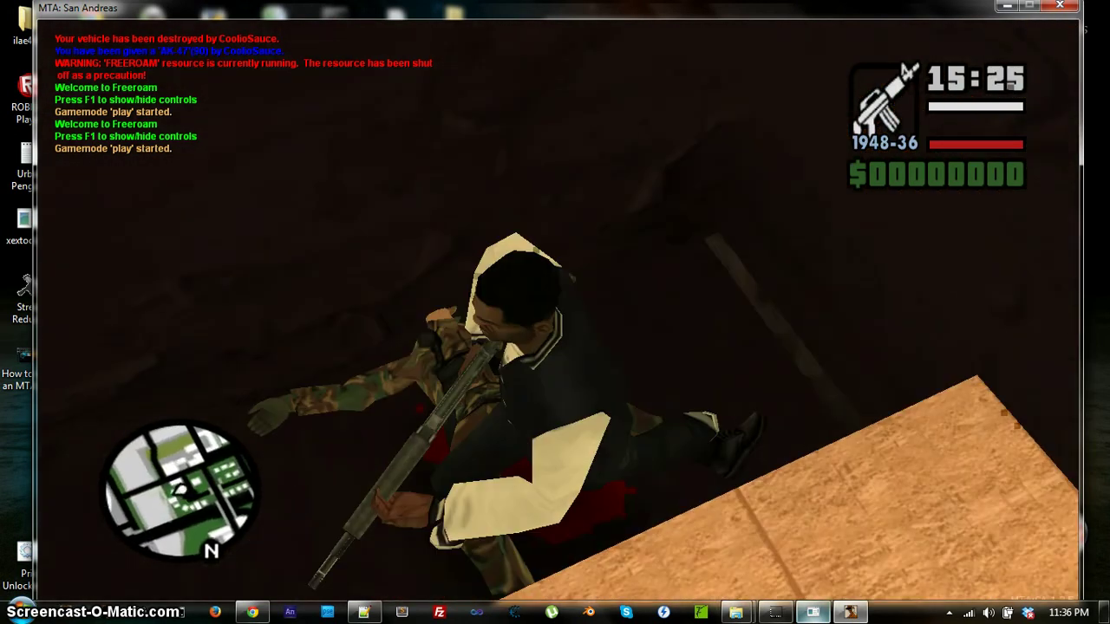
{"action": "key", "text": "w"}
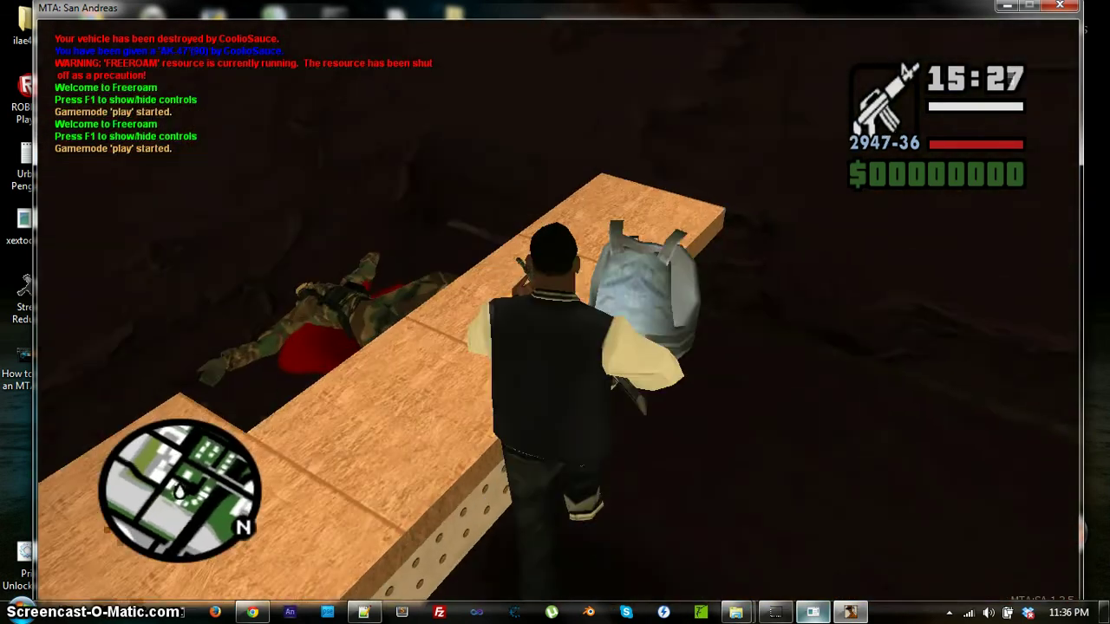
{"action": "key", "text": "w"}
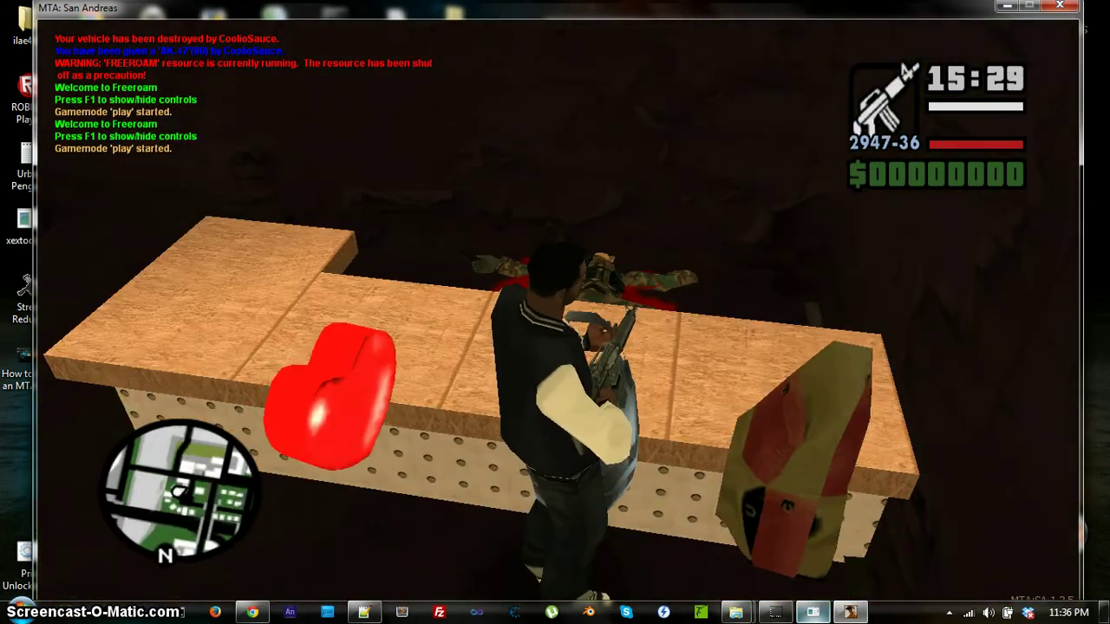
{"action": "key", "text": "w"}
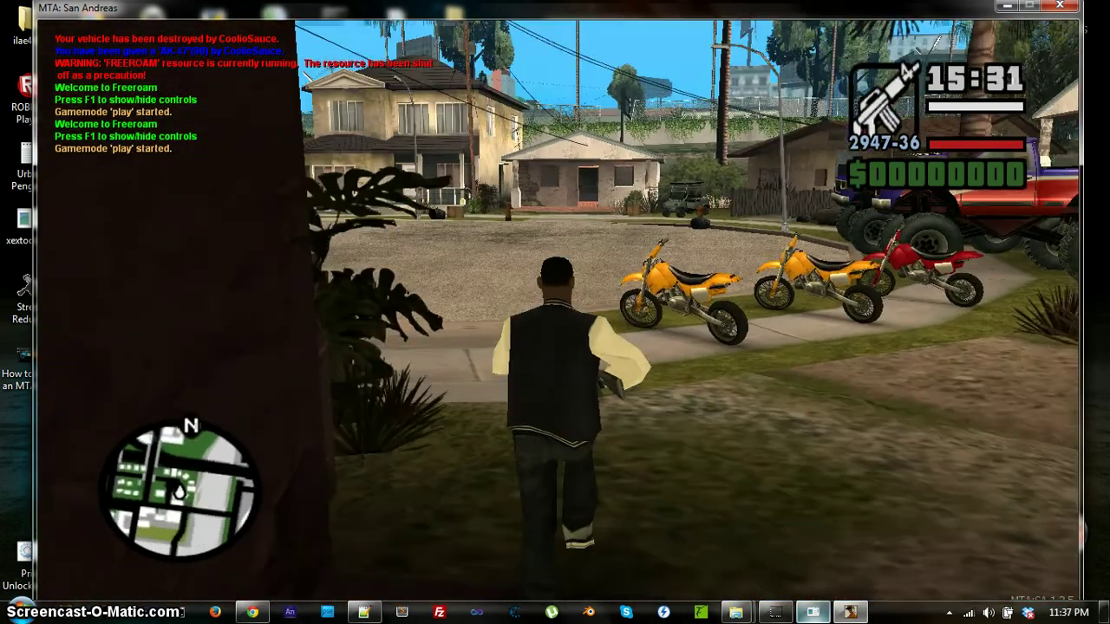
{"action": "key", "text": "w"}
{"action": "key", "text": "s"}
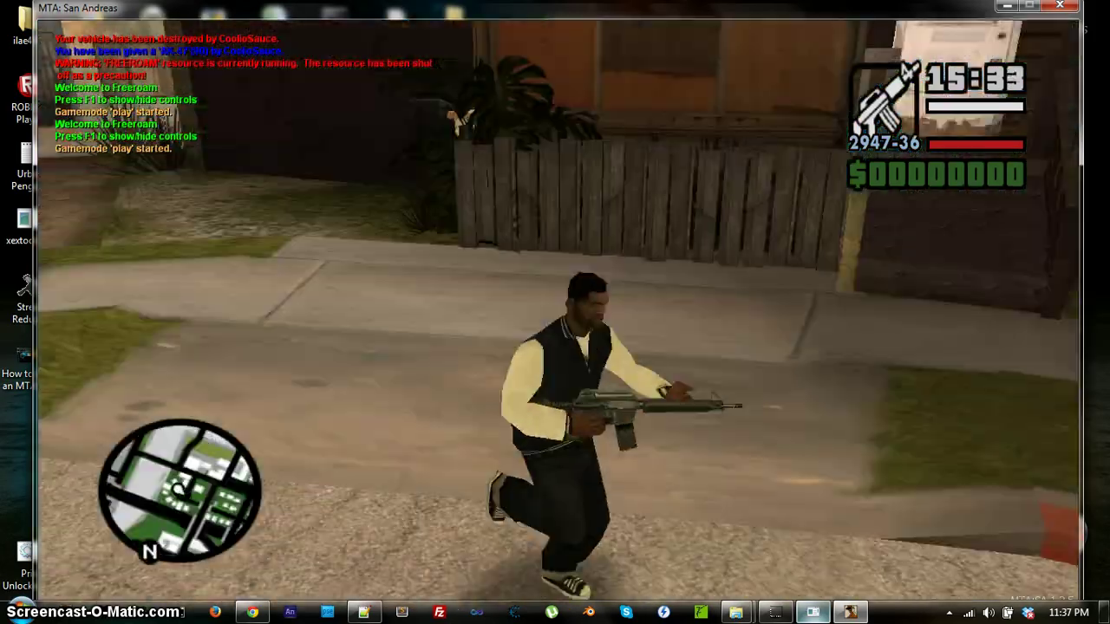
{"action": "key", "text": "w"}
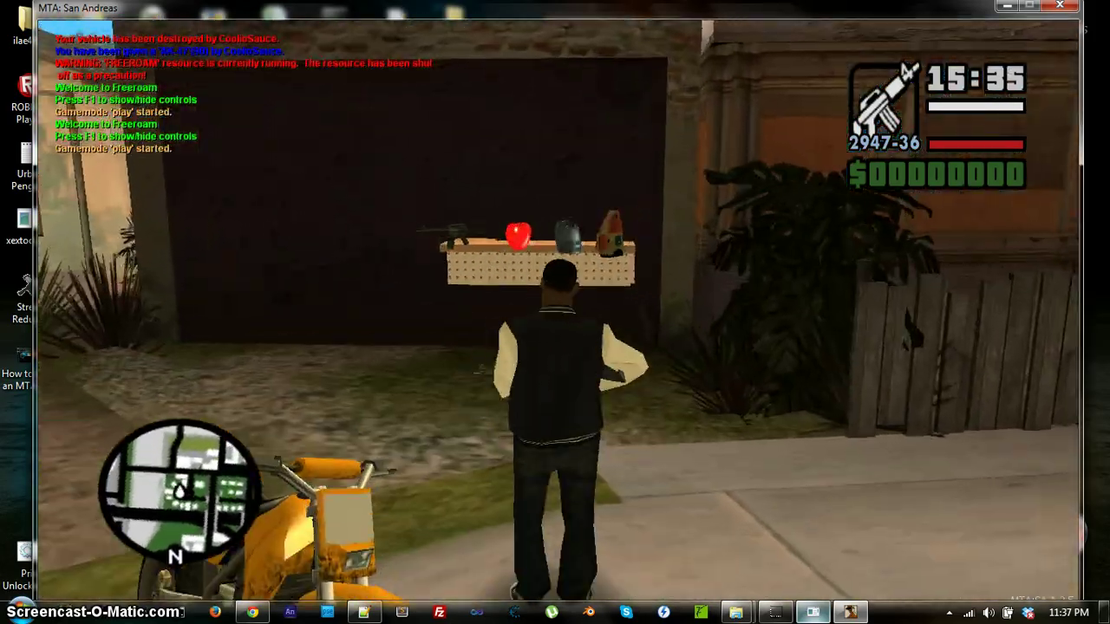
{"action": "key", "text": "w"}
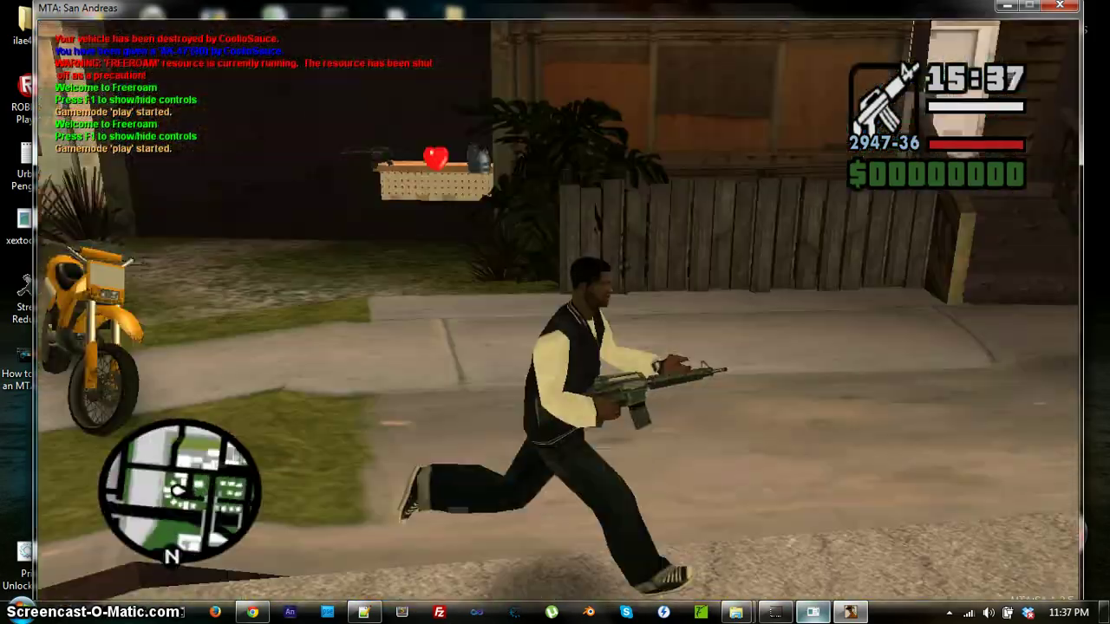
{"action": "key", "text": "w"}
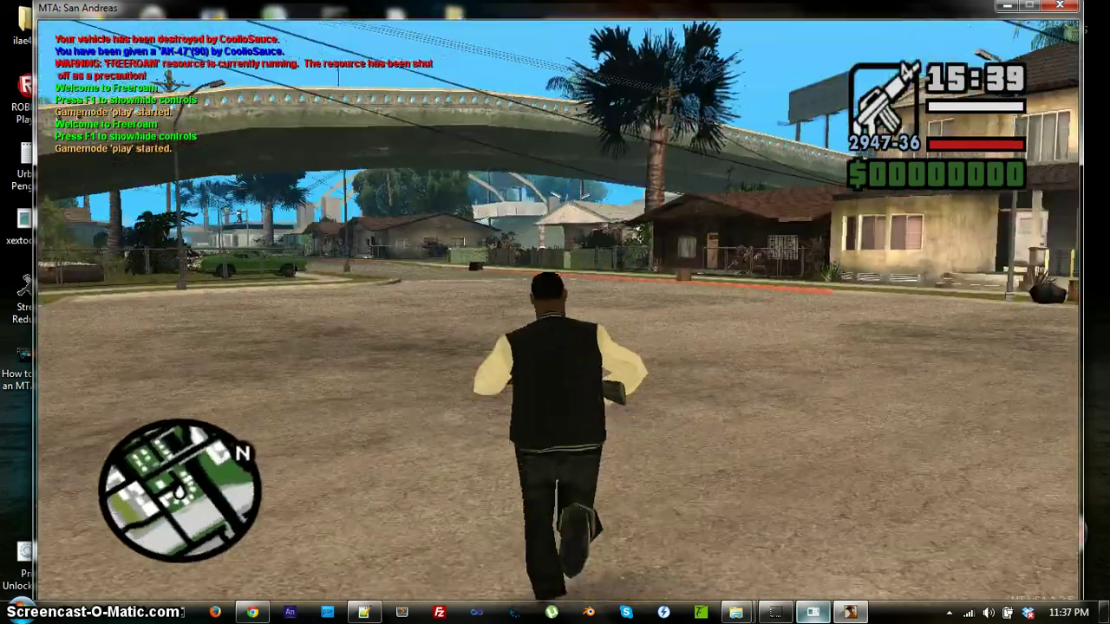
{"action": "key", "text": "w"}
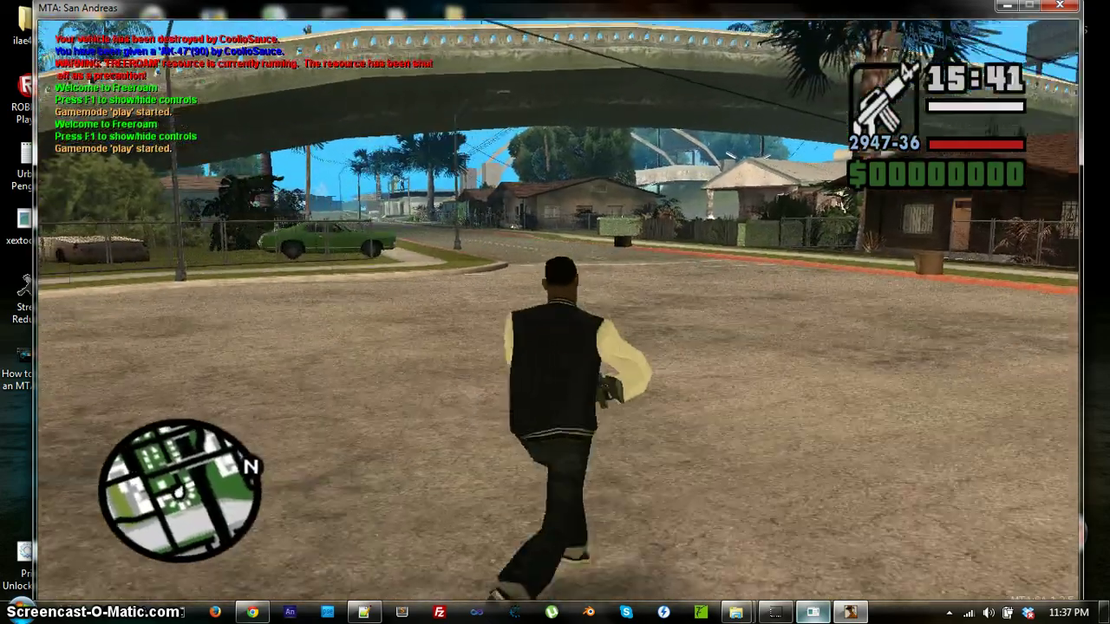
{"action": "type", "text": "wt/"}
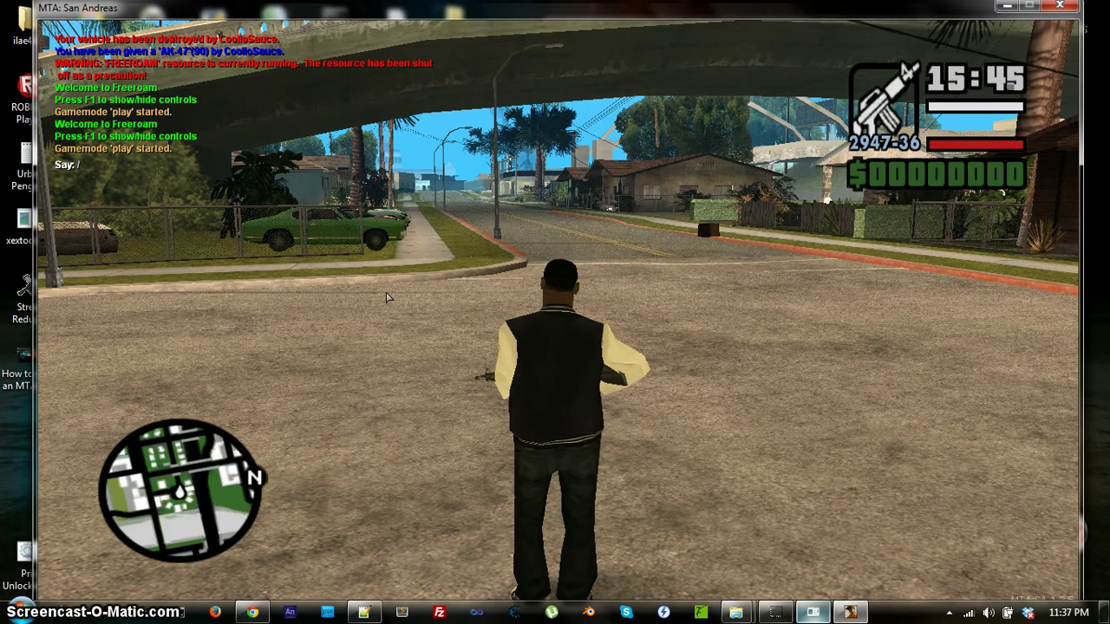
{"action": "key", "text": "Escape"}
{"action": "key", "text": "Escape"}
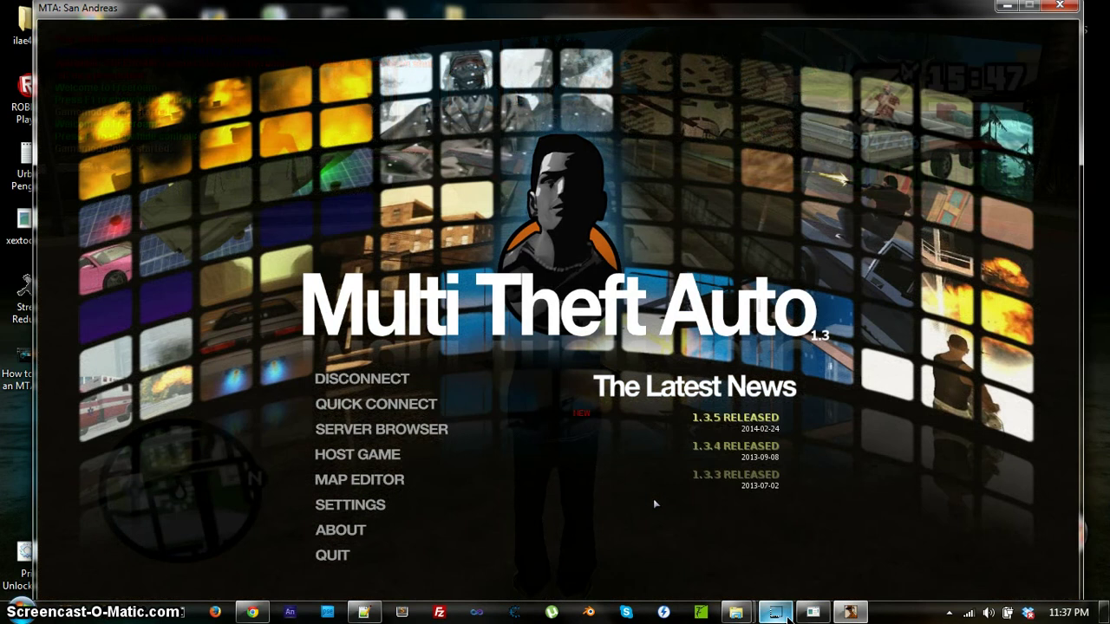
Run 'help' in the server console to list its commands, then resume the game.
{"action": "left_click", "coordinate": [785, 614]}
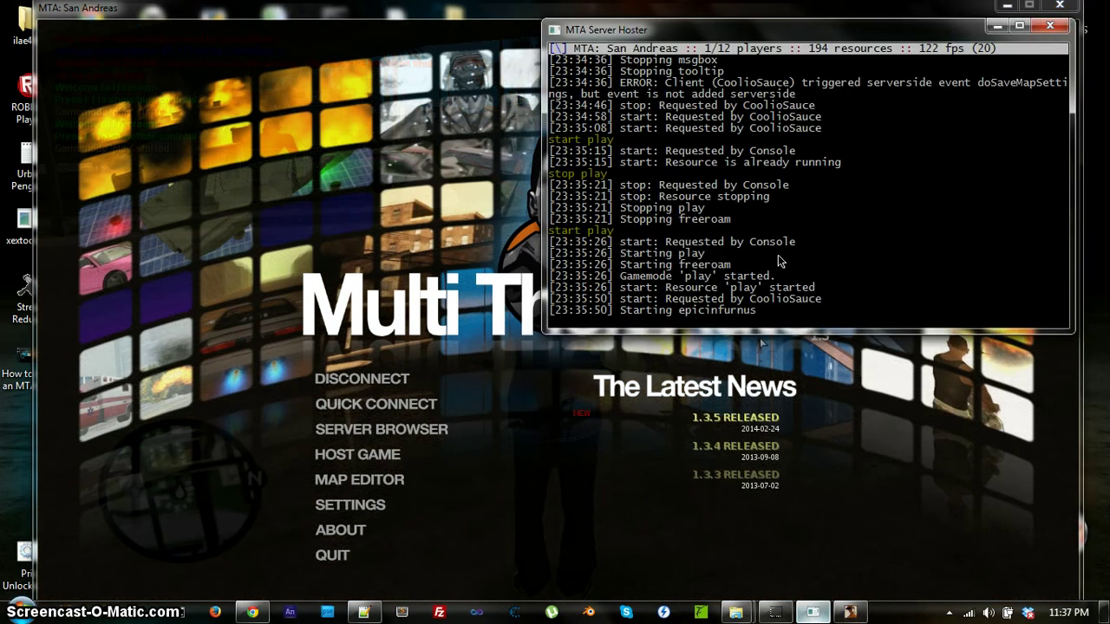
{"action": "type", "text": "help"}
{"action": "key", "text": "Return"}
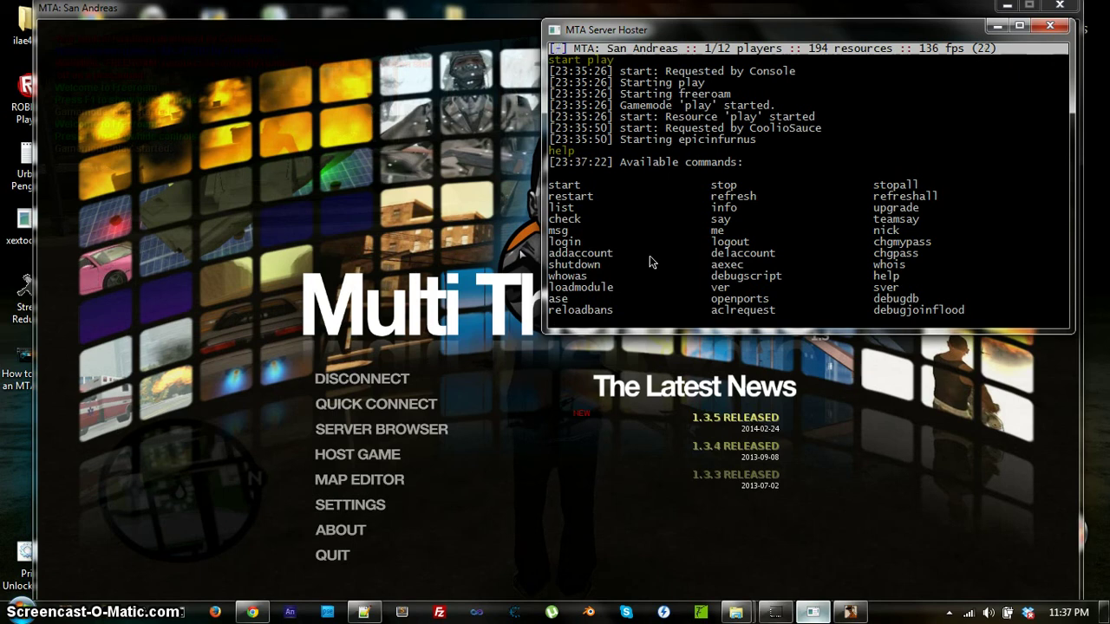
{"action": "key", "text": "alt+Tab"}
{"action": "key", "text": "Escape"}
Run past the house, over the chain-link fence and across the street, then switch to Chrome.
{"action": "key", "text": "w"}
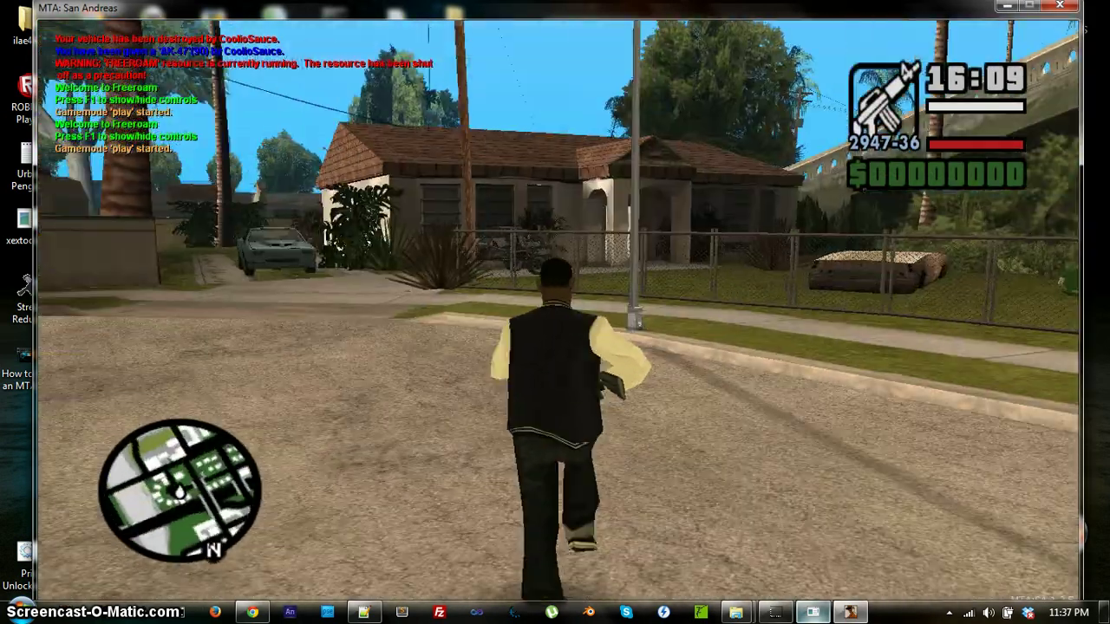
{"action": "key", "text": "w"}
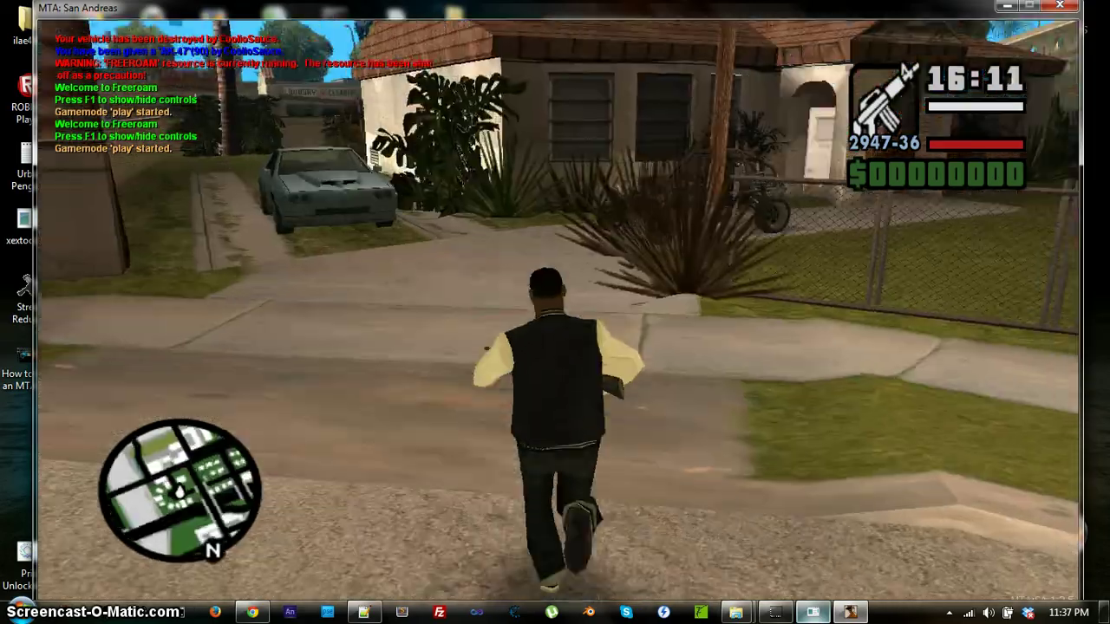
{"action": "key", "text": "w"}
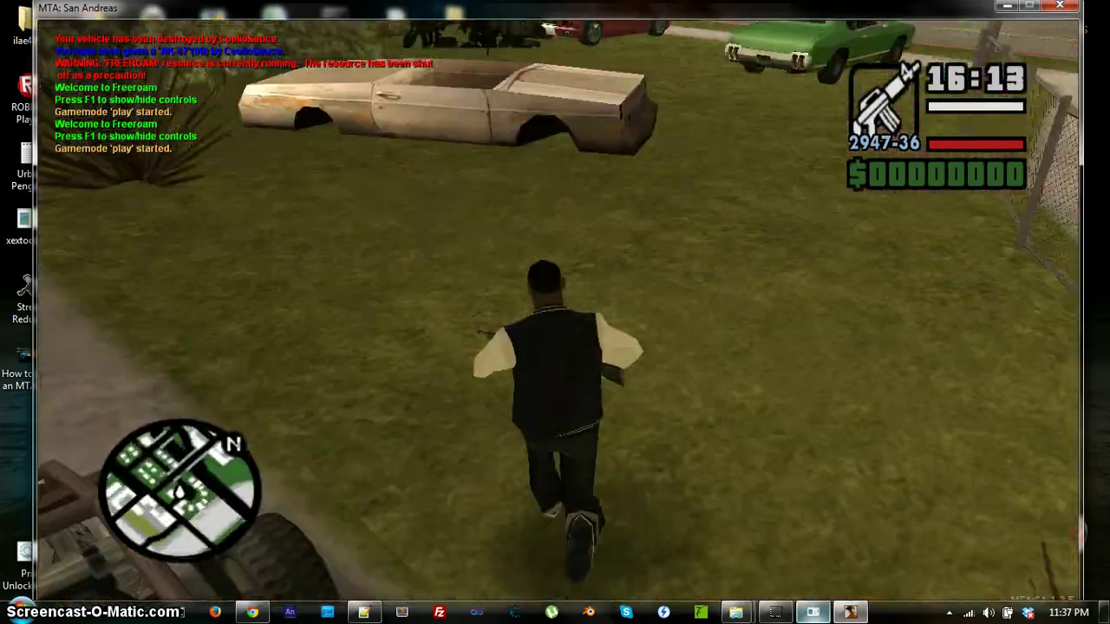
{"action": "key", "text": "w"}
{"action": "key", "text": "shift"}
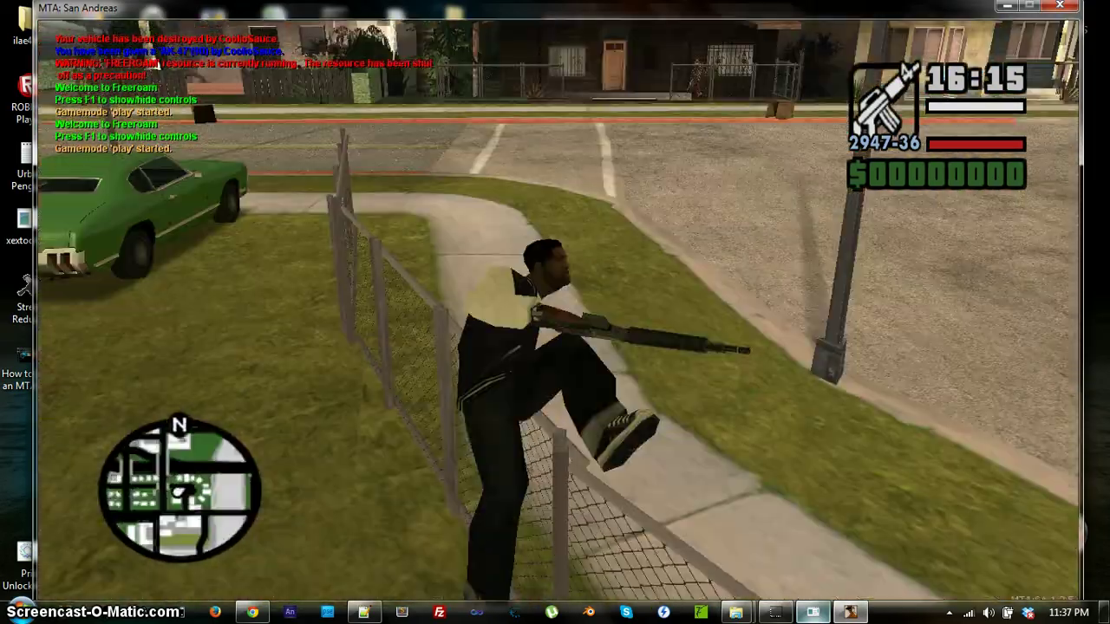
{"action": "key", "text": "w"}
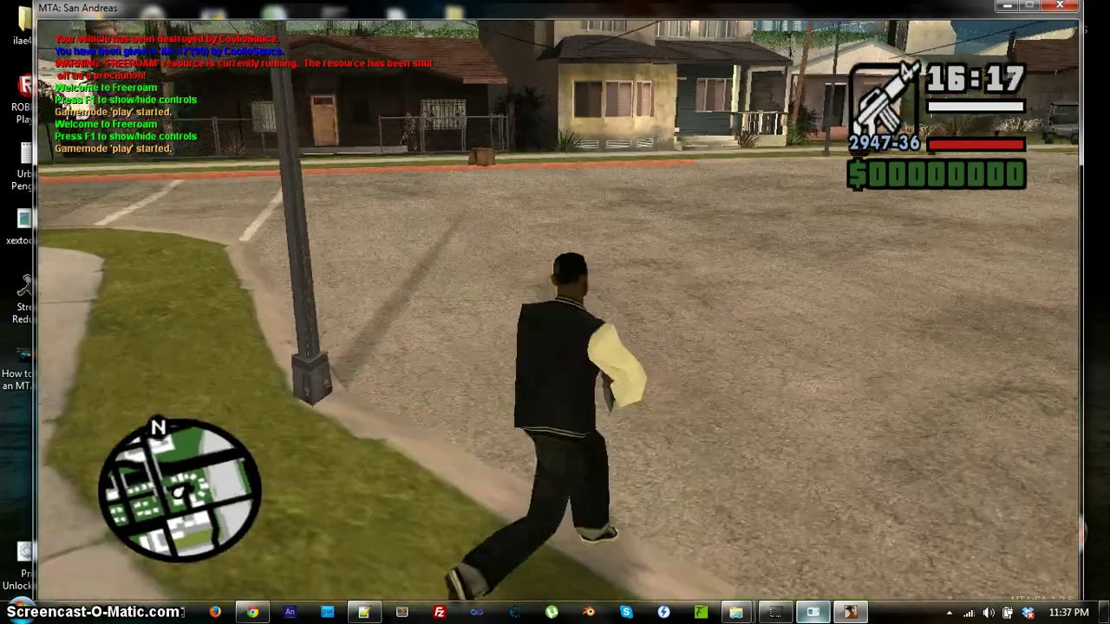
{"action": "key", "text": "w"}
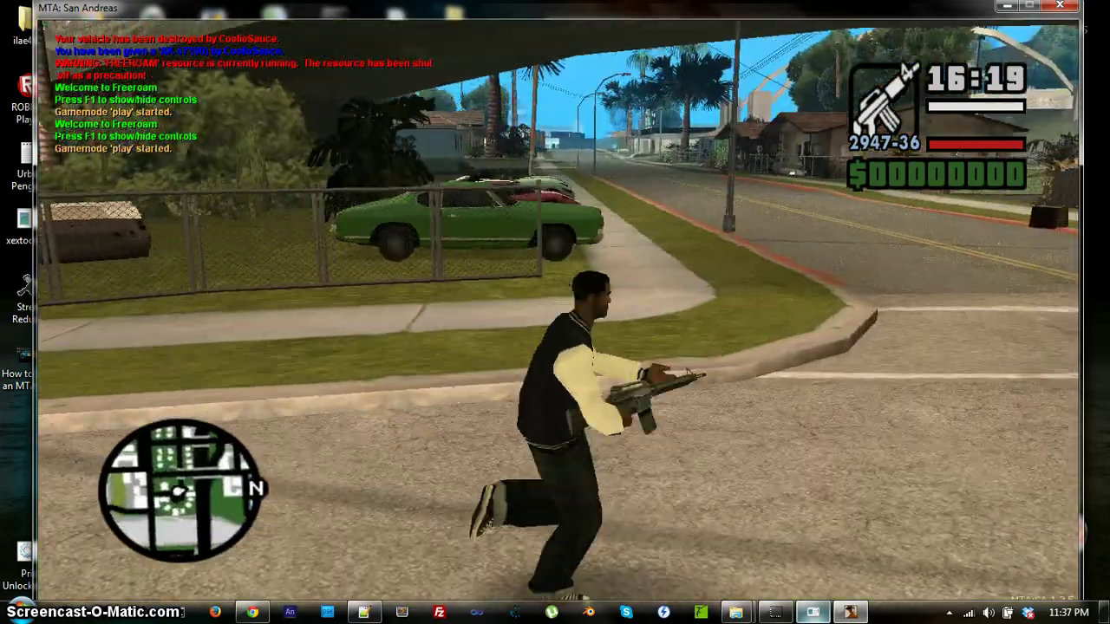
{"action": "key", "text": "w"}
{"action": "key", "text": "Escape"}
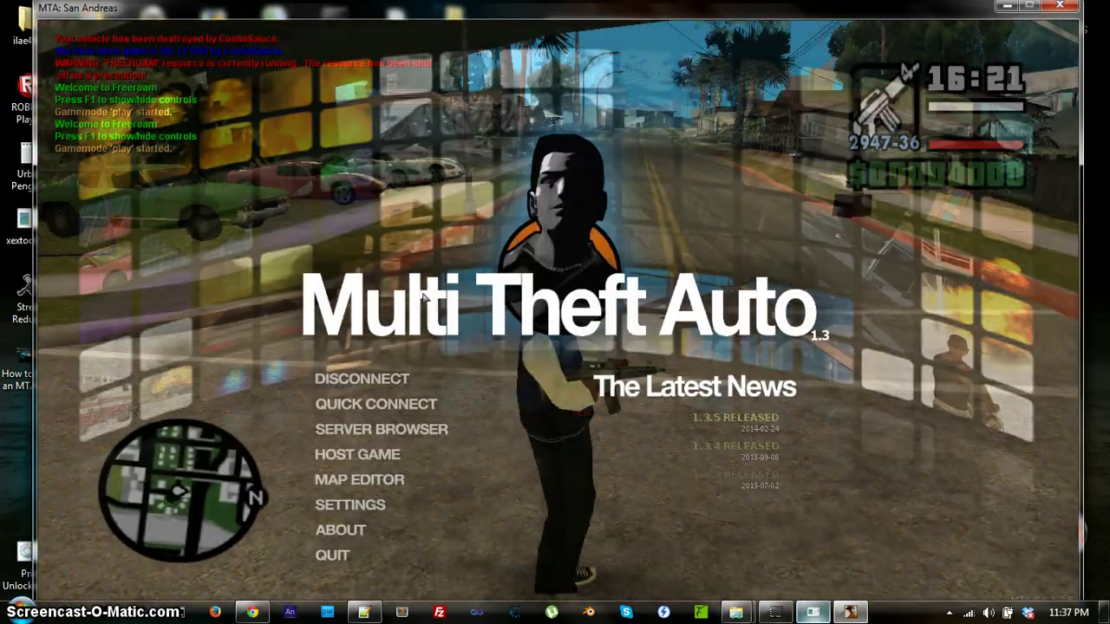
{"action": "key", "text": "alt+Tab"}
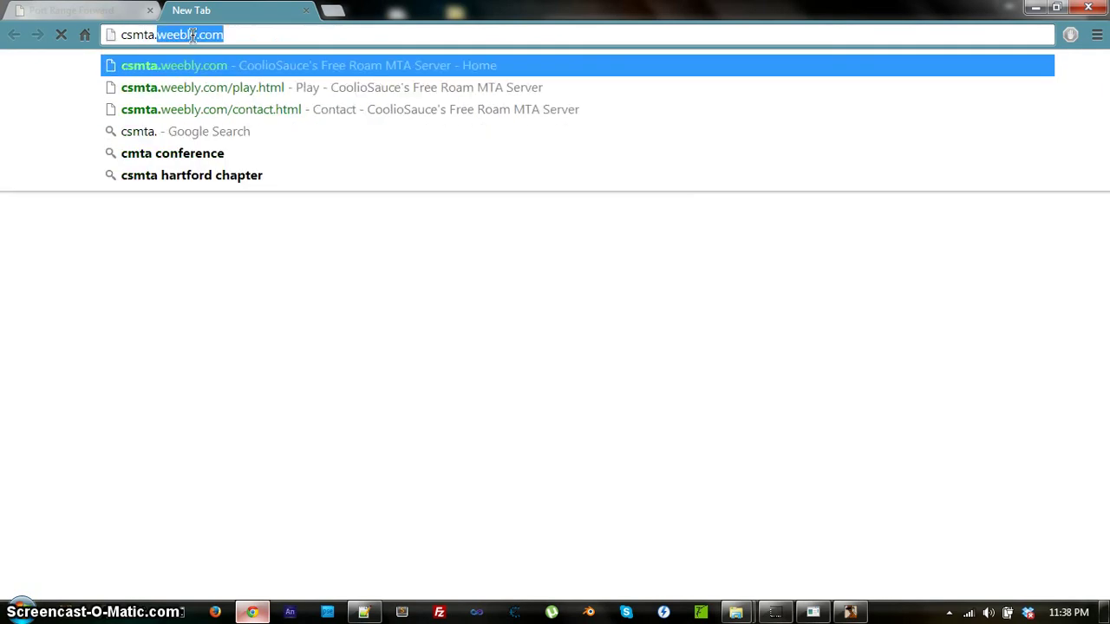
Load csmta.weebly.com and scroll through its home page.
{"action": "type", "text": "weebly.com"}
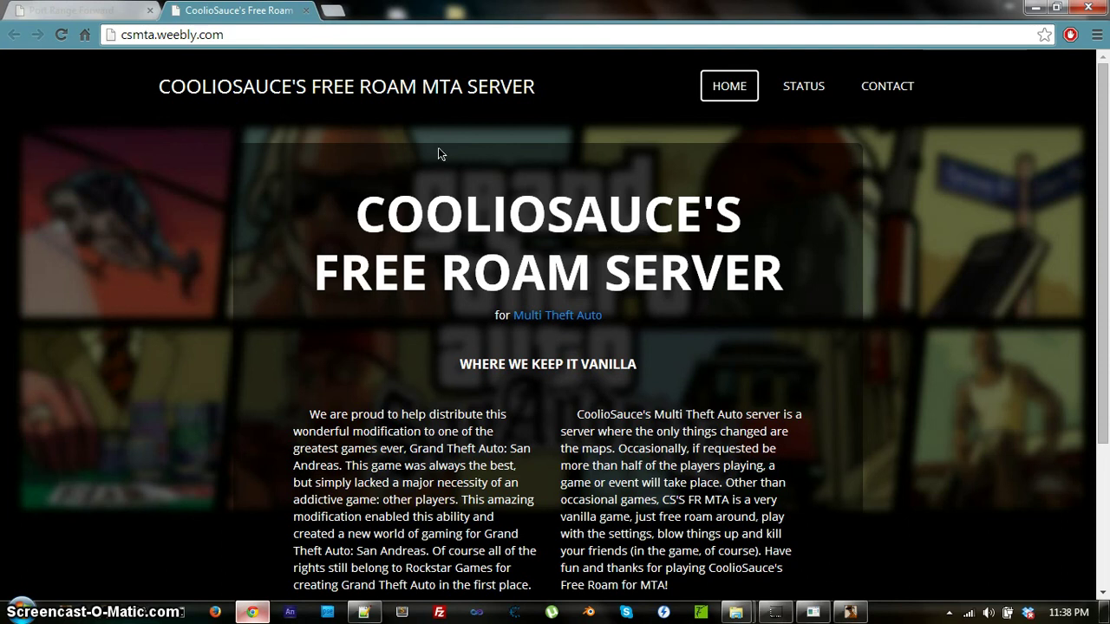
{"action": "scroll", "coordinate": [619, 228], "scroll_direction": "down", "scroll_amount": 2}
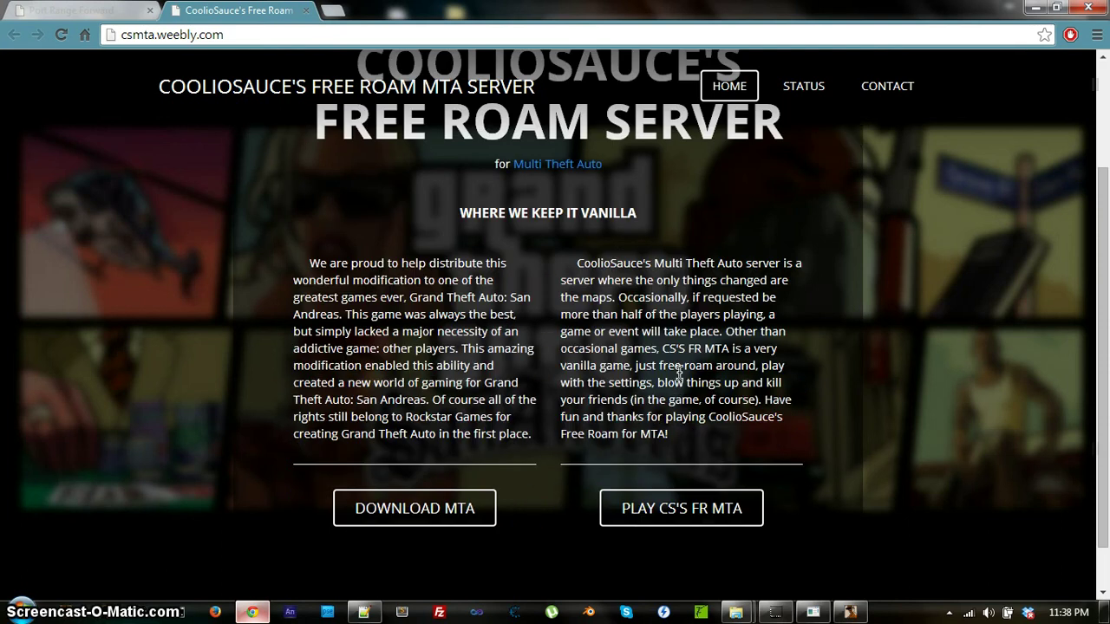
{"action": "scroll", "coordinate": [680, 373], "scroll_direction": "up", "scroll_amount": 1}
{"action": "scroll", "coordinate": [679, 367], "scroll_direction": "up", "scroll_amount": 2}
{"action": "scroll", "coordinate": [559, 239], "scroll_direction": "down", "scroll_amount": 2}
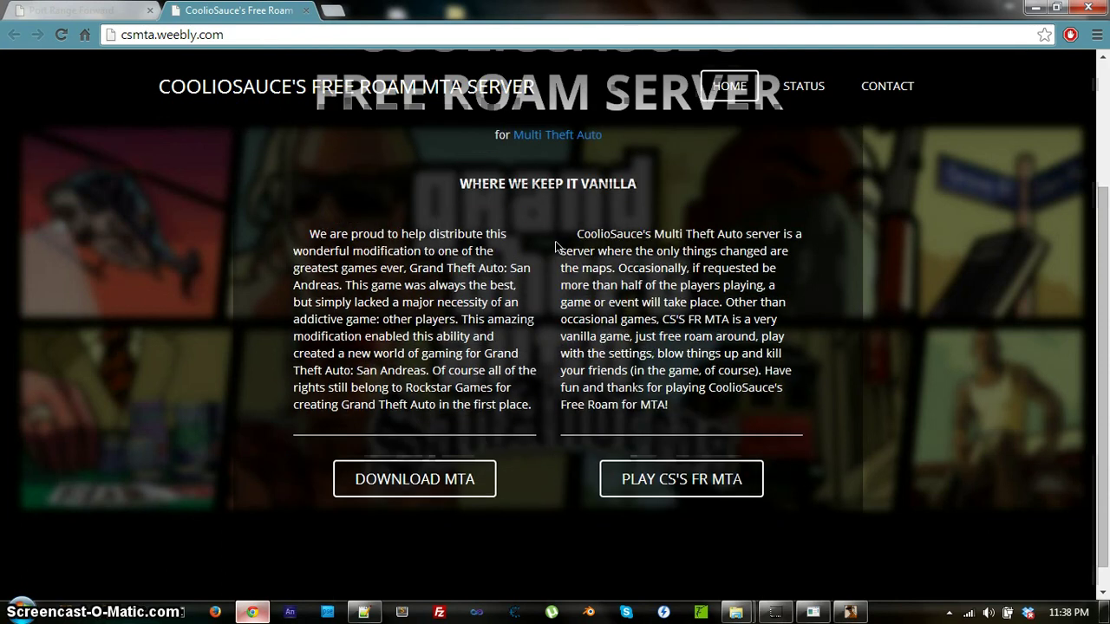
{"action": "scroll", "coordinate": [555, 252], "scroll_direction": "up", "scroll_amount": 2}
{"action": "scroll", "coordinate": [608, 191], "scroll_direction": "down", "scroll_amount": 2}
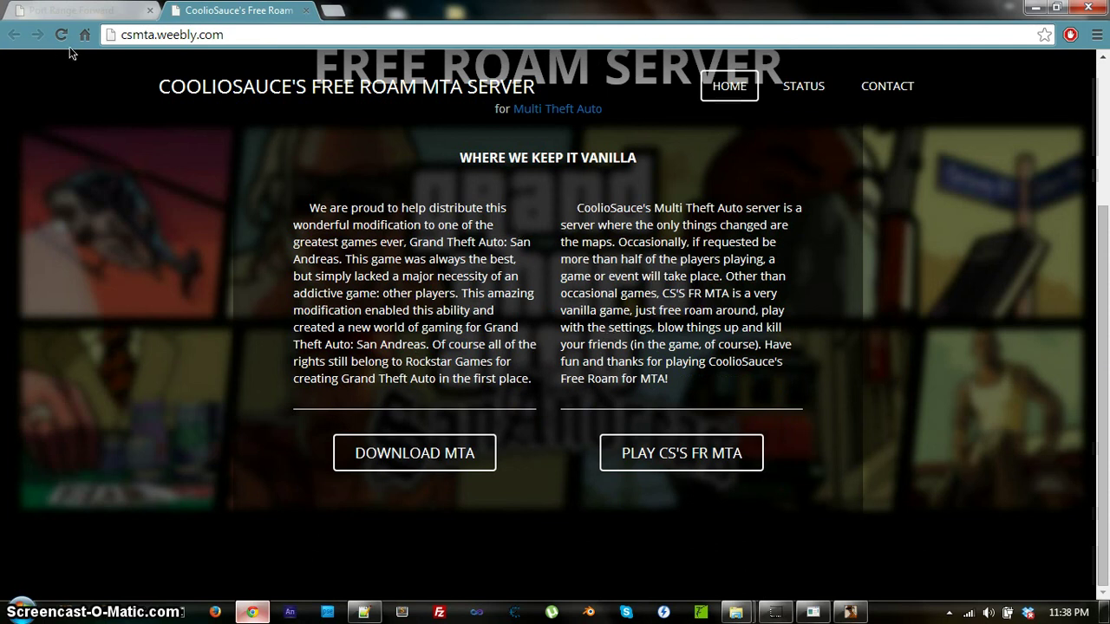
{"action": "scroll", "coordinate": [586, 255], "scroll_direction": "up", "scroll_amount": 1}
{"action": "scroll", "coordinate": [587, 255], "scroll_direction": "down", "scroll_amount": 1}
Open the PLAY CS'S FR MTA page, select the server IP, then replace it with a blank tab.
{"action": "left_click", "coordinate": [717, 454]}
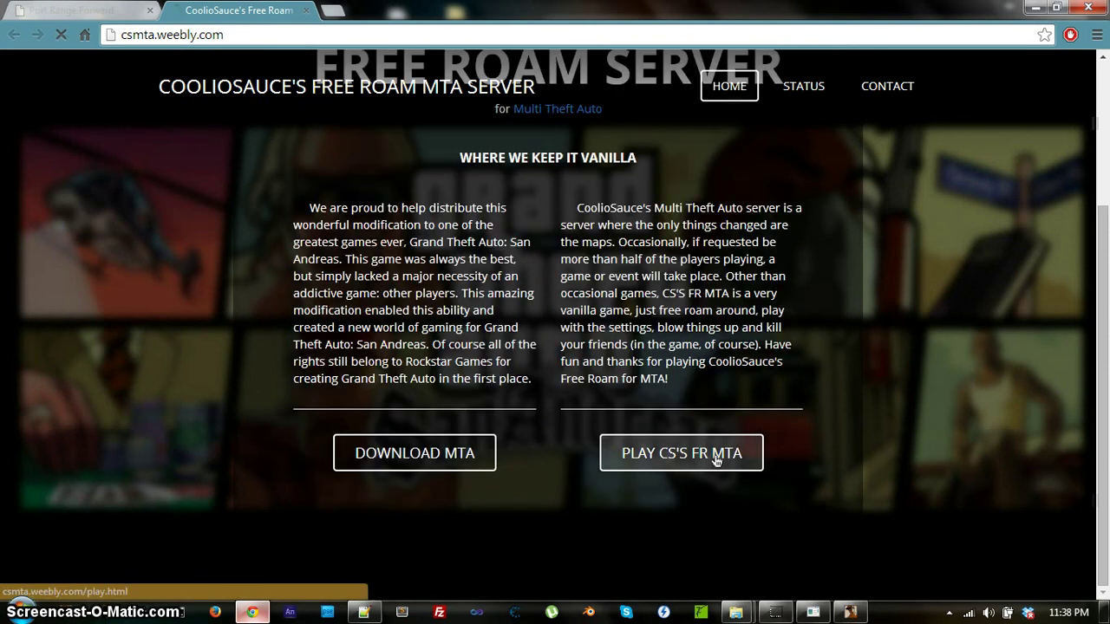
{"action": "scroll", "coordinate": [499, 442], "scroll_direction": "down", "scroll_amount": 2}
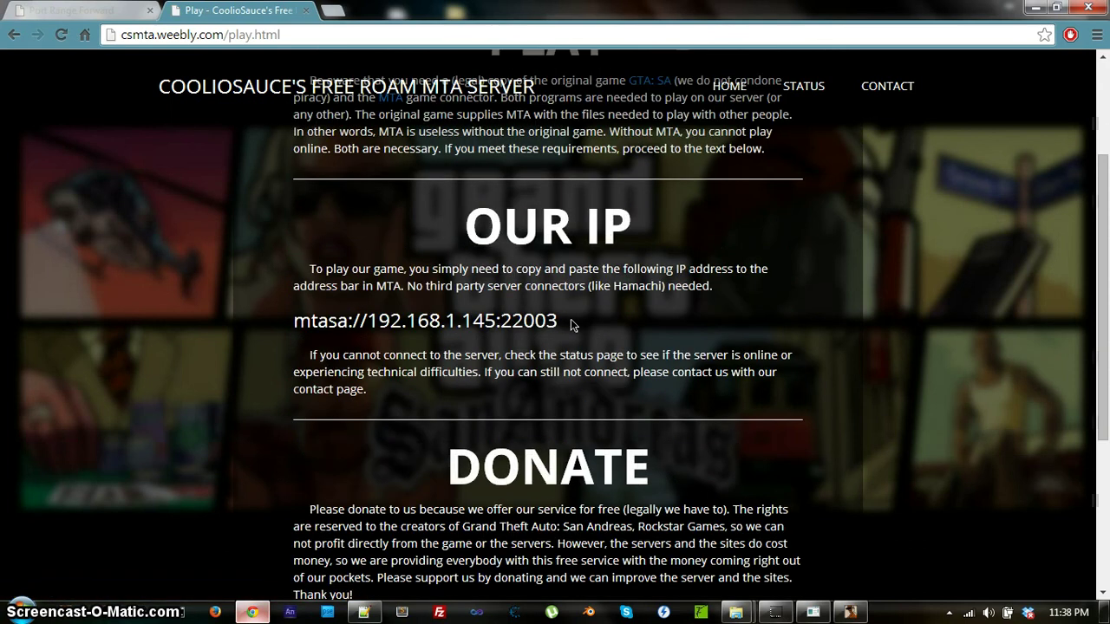
{"action": "left_click_drag", "start_coordinate": [560, 321], "coordinate": [305, 328]}
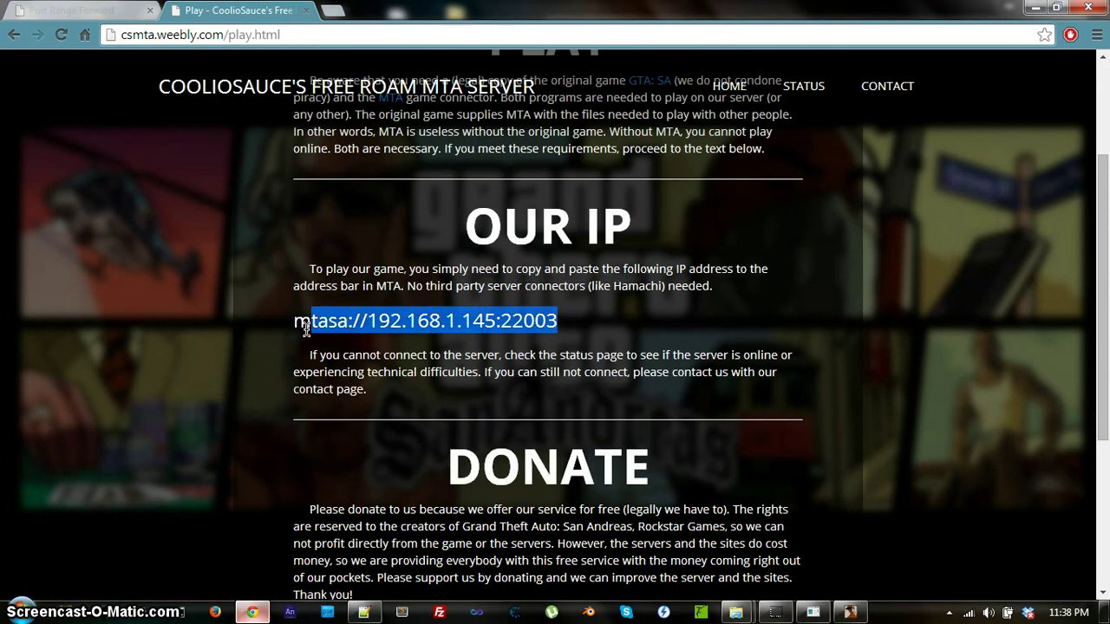
{"action": "left_click", "coordinate": [583, 328]}
{"action": "left_click", "coordinate": [305, 10]}
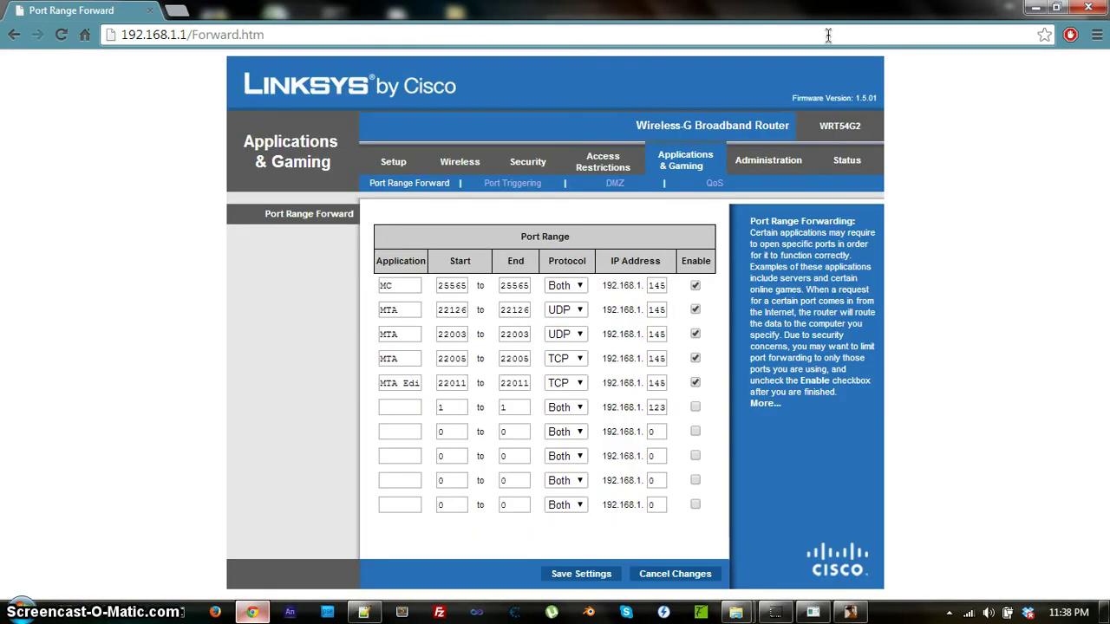
{"action": "left_click", "coordinate": [184, 12]}
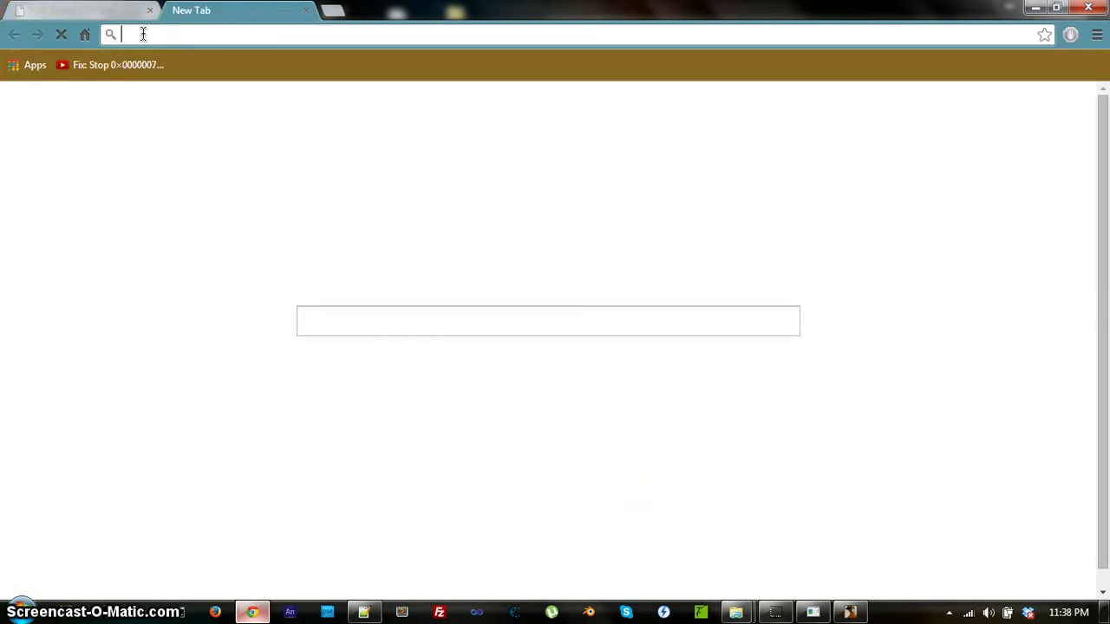
Load csmta.weebly.com from the suggestions, open its STATUS page, and check the server console.
{"action": "type", "text": "csmta.weebly.com"}
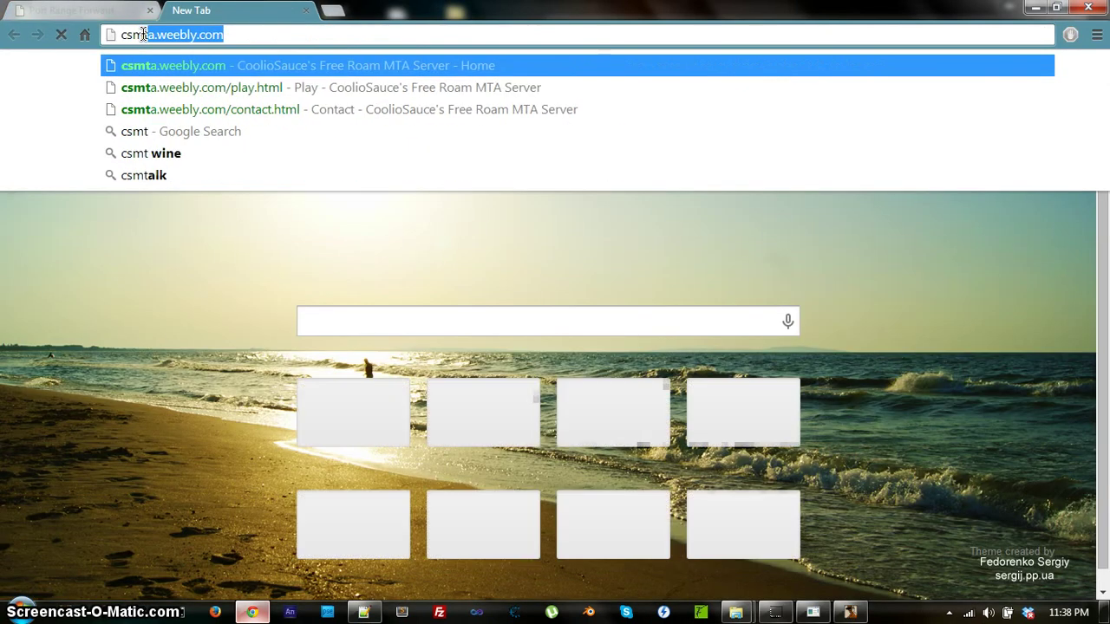
{"action": "left_click", "coordinate": [198, 70]}
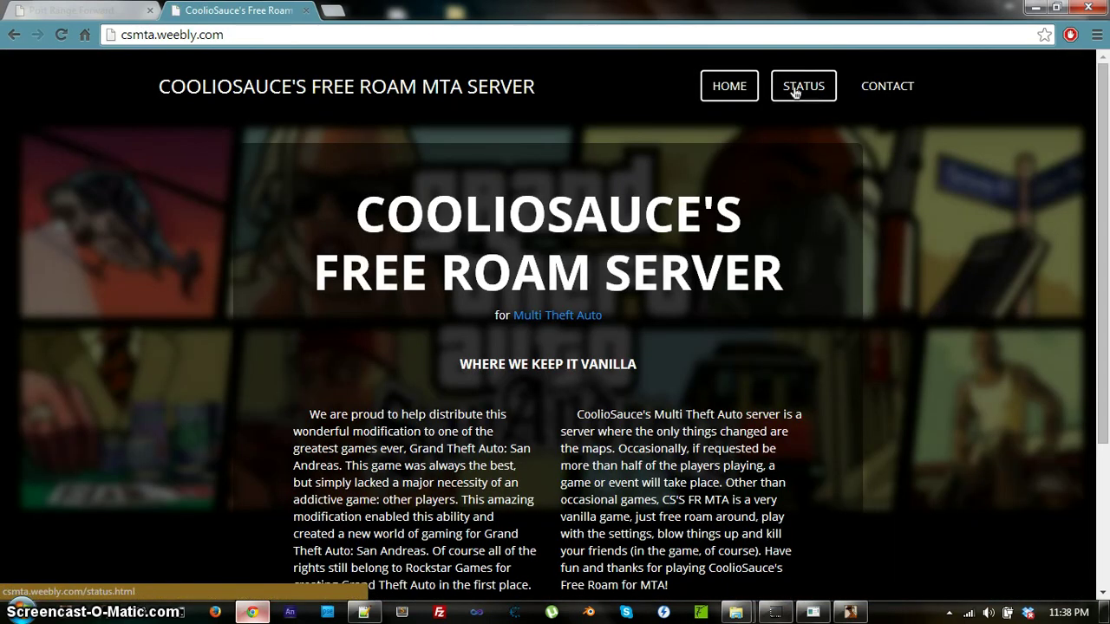
{"action": "left_click", "coordinate": [798, 90]}
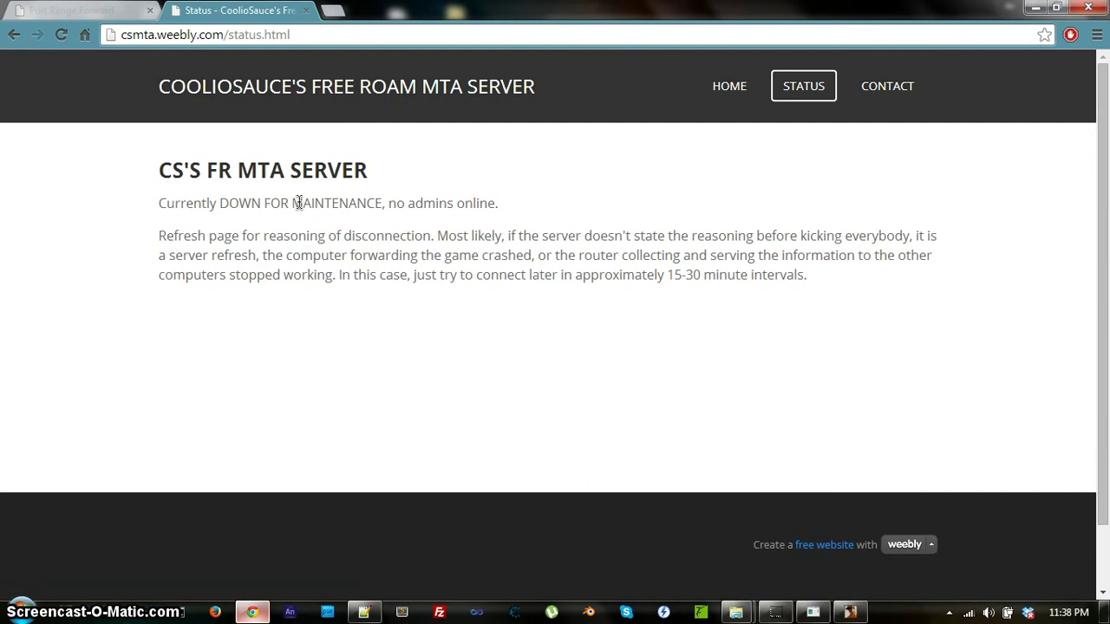
{"action": "left_click", "coordinate": [813, 612]}
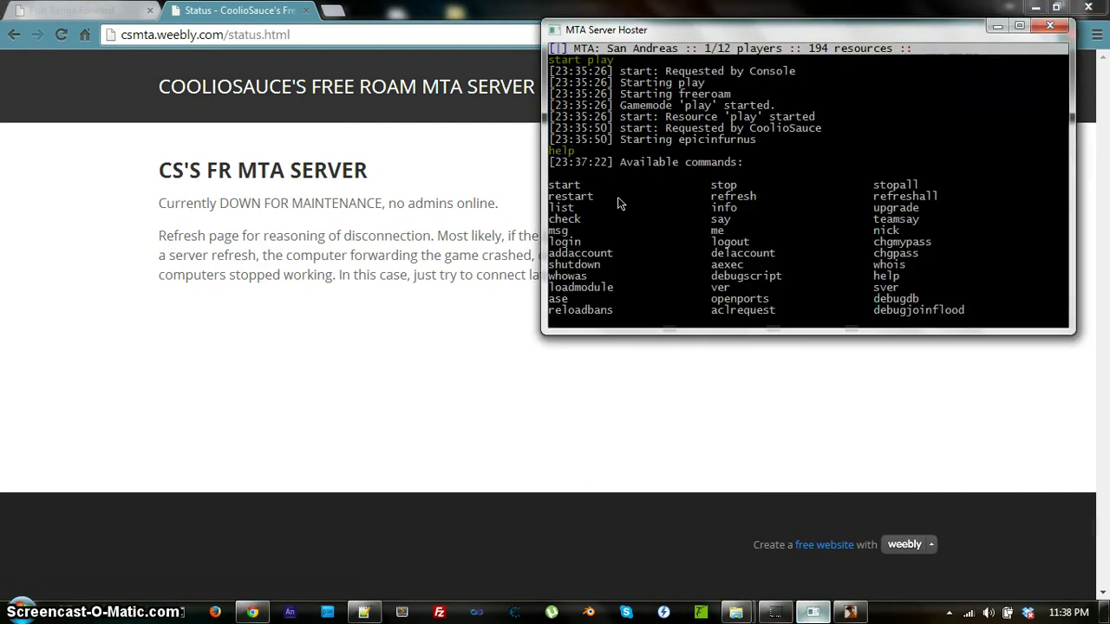
{"action": "left_click", "coordinate": [999, 28]}
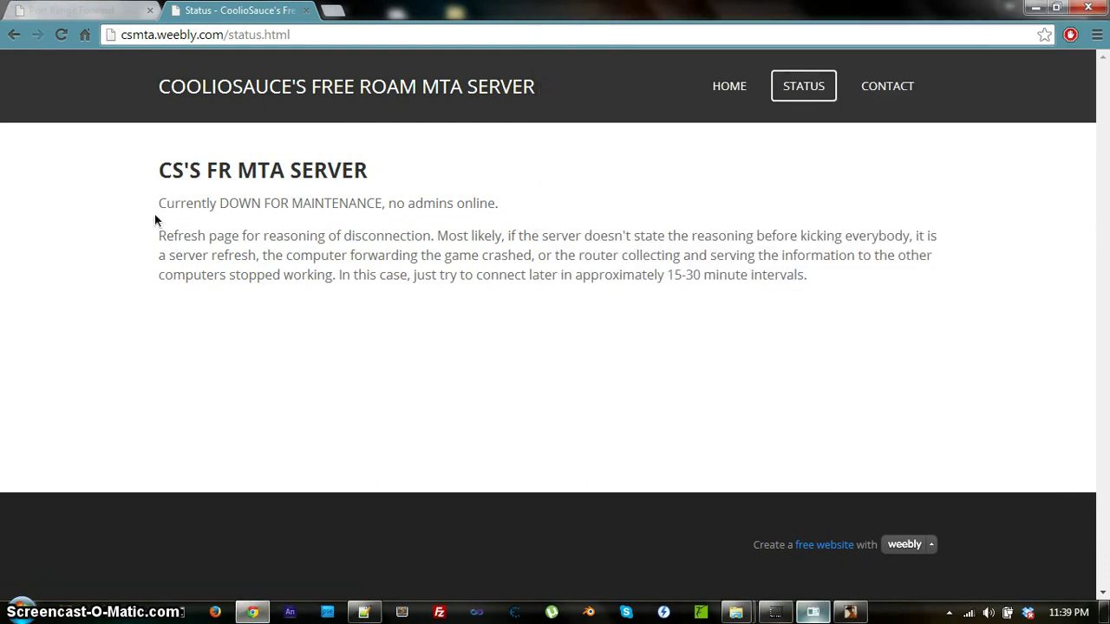
Highlight the DOWN FOR MAINTENANCE line, close the tab and minimize Chrome.
{"action": "left_click_drag", "start_coordinate": [160, 202], "coordinate": [527, 196]}
{"action": "left_click", "coordinate": [250, 170]}
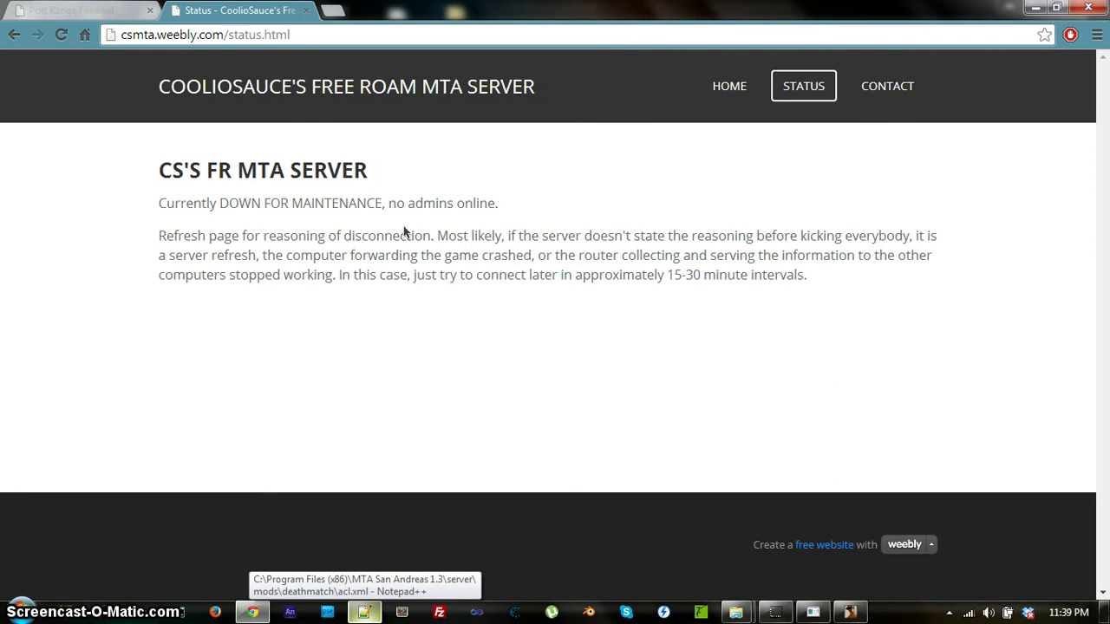
{"action": "left_click_drag", "start_coordinate": [160, 204], "coordinate": [527, 204]}
{"action": "left_click", "coordinate": [526, 204]}
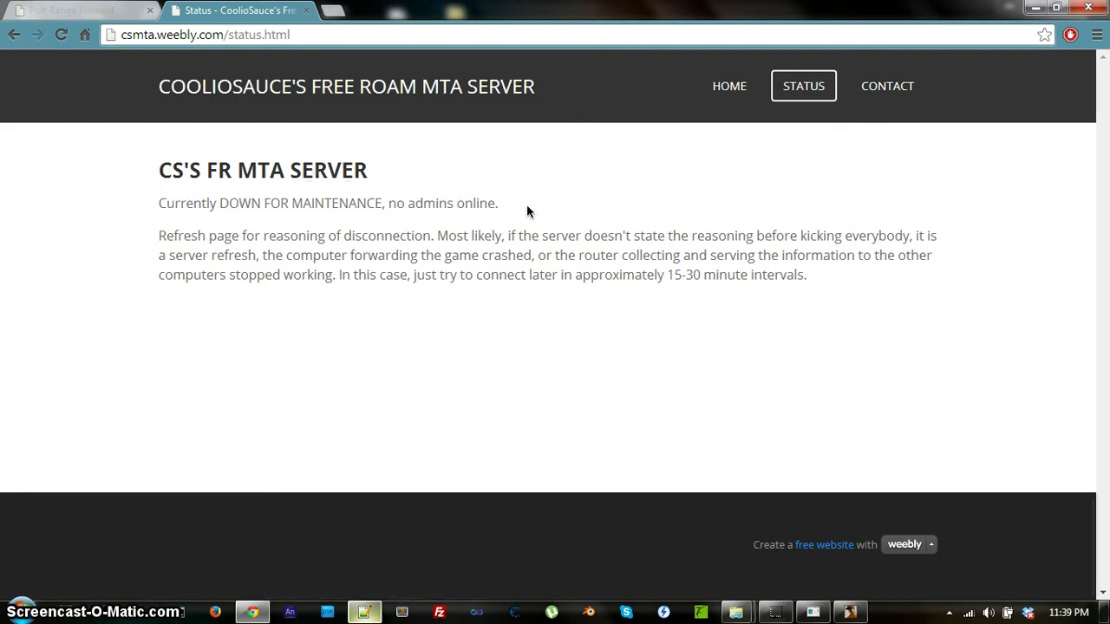
{"action": "left_click", "coordinate": [306, 10]}
{"action": "left_click", "coordinate": [1035, 7]}
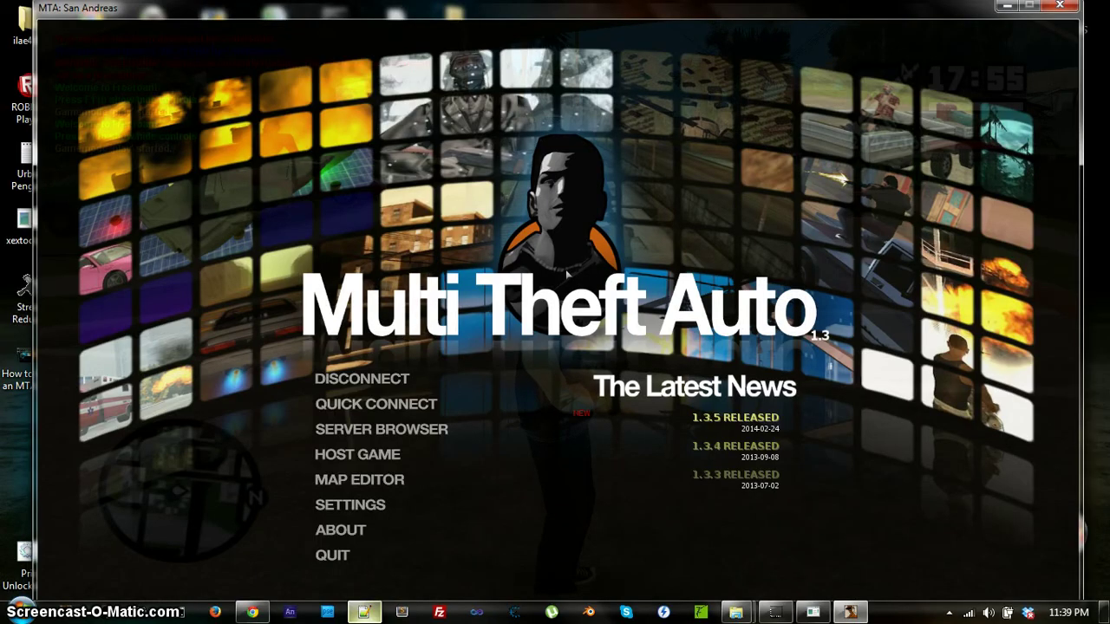
{"action": "left_click", "coordinate": [950, 614]}
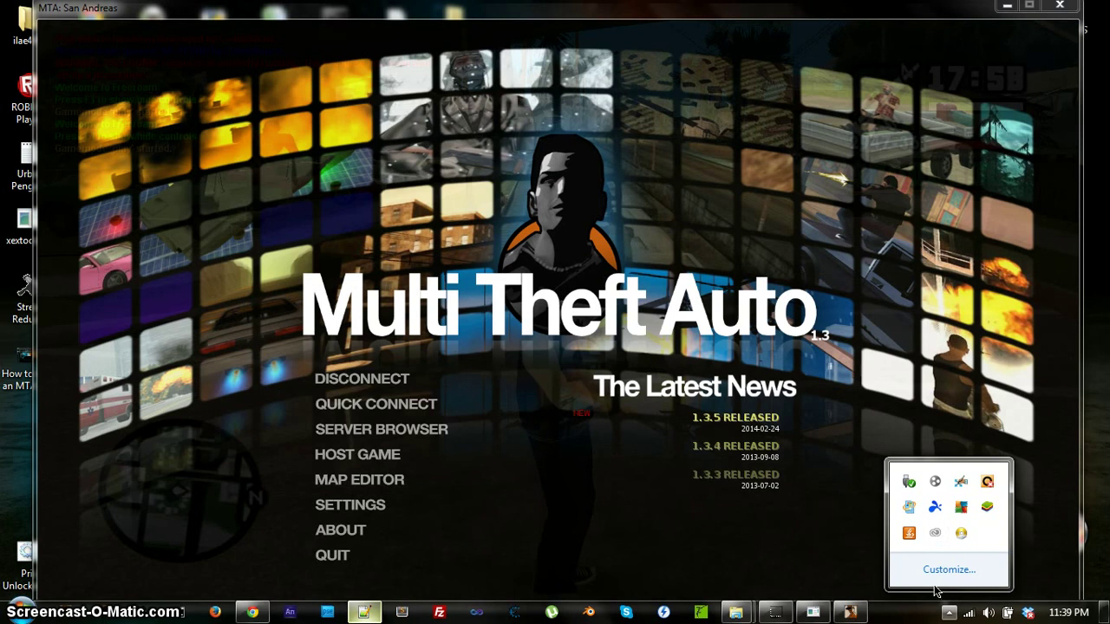
{"action": "left_click", "coordinate": [594, 415]}
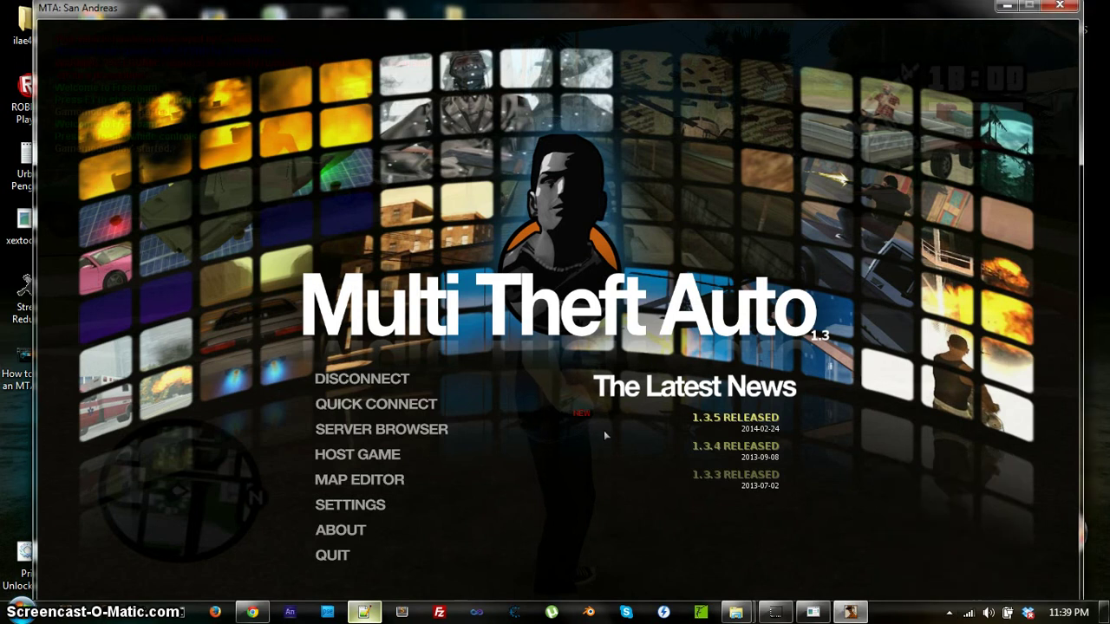